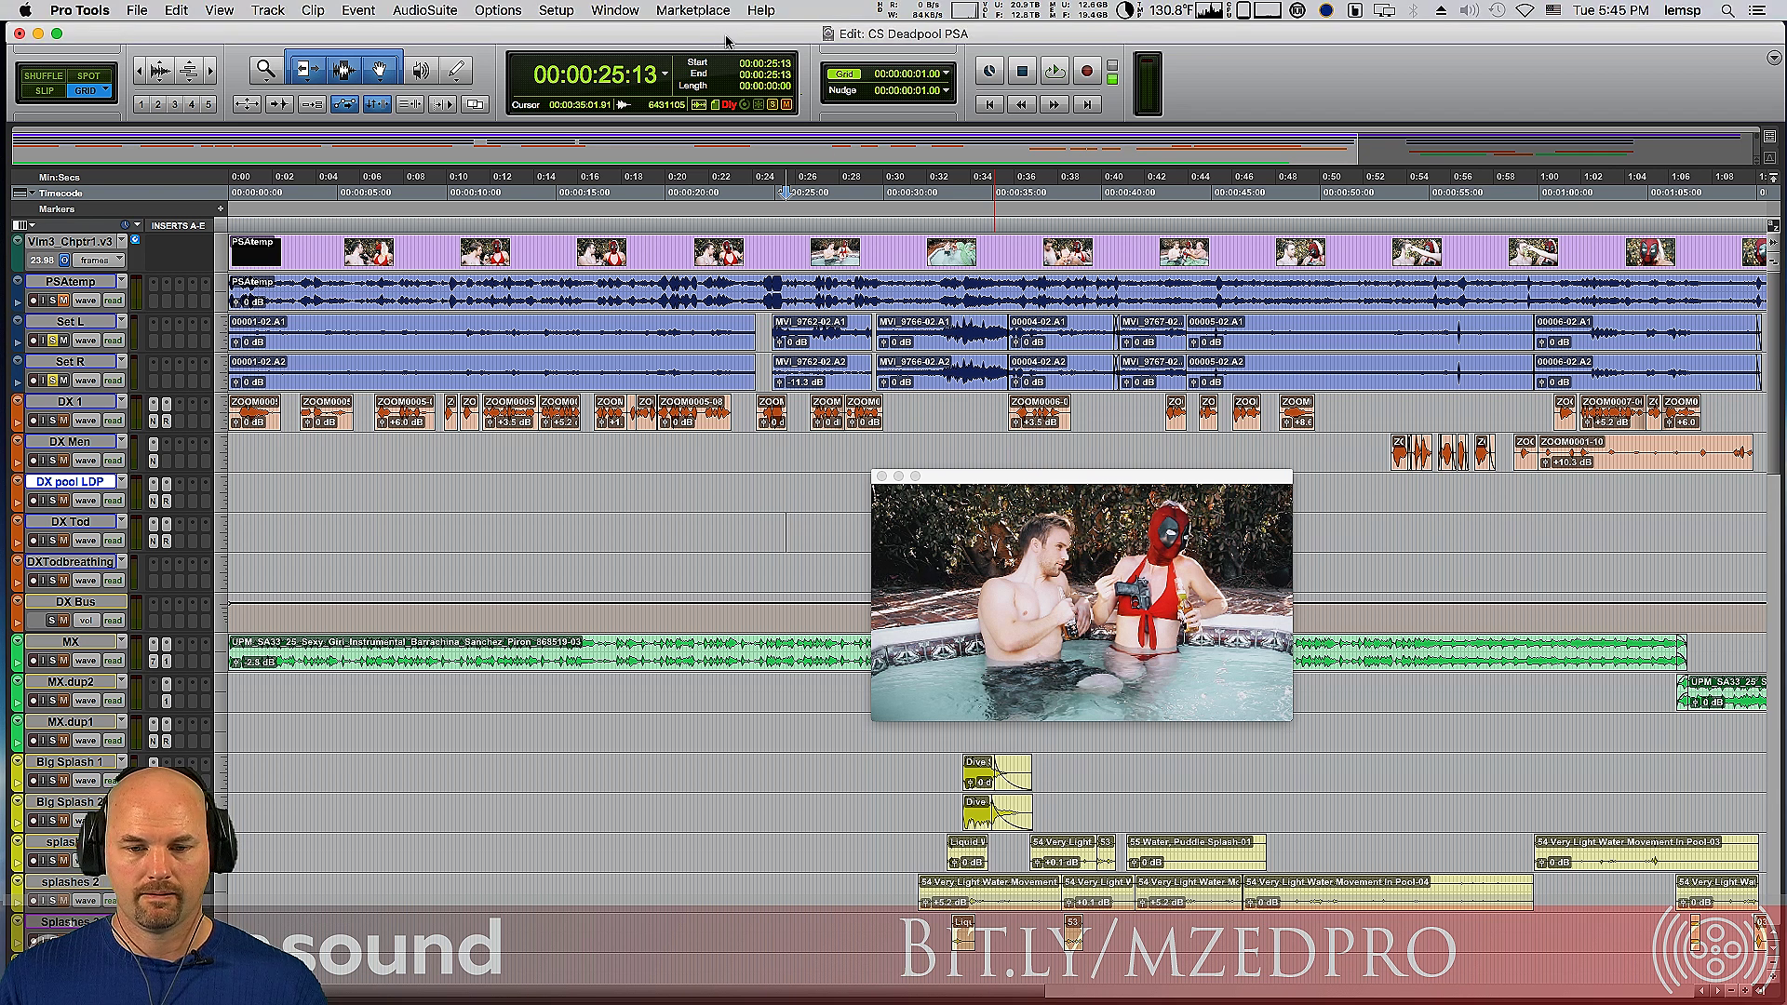
Step: Play the scene from 25:13 in the Edit window, then stop
click(765, 47)
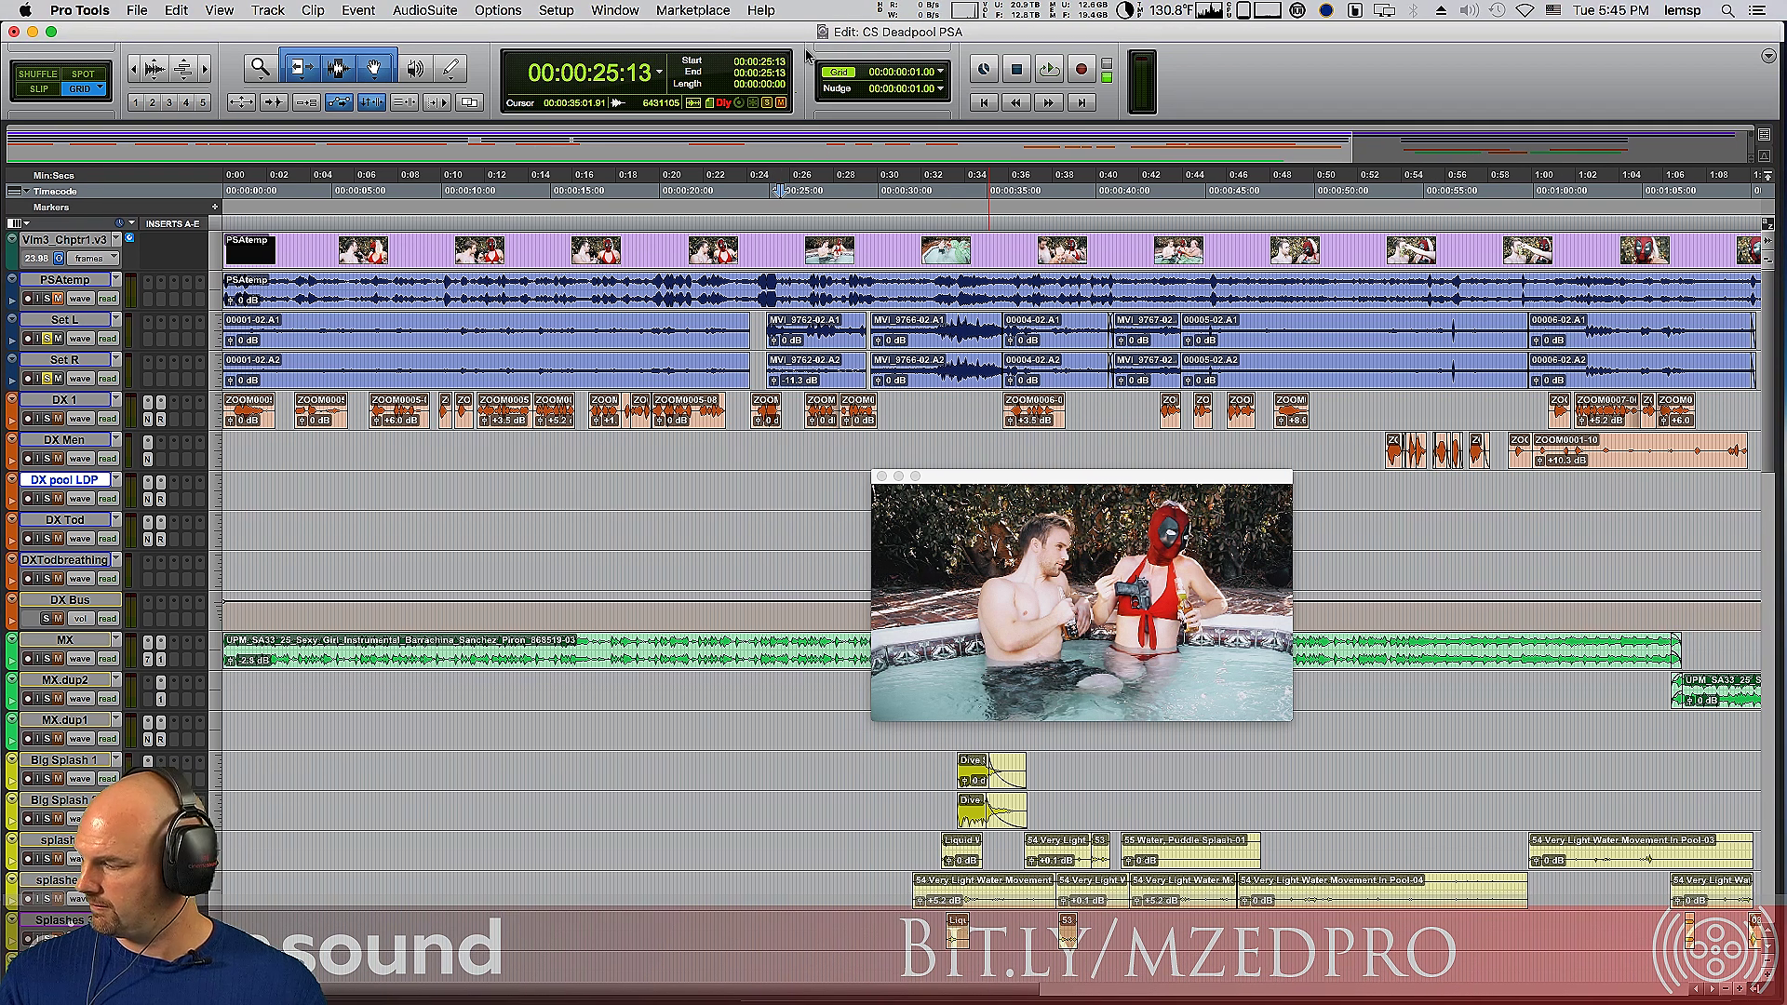
key(space)
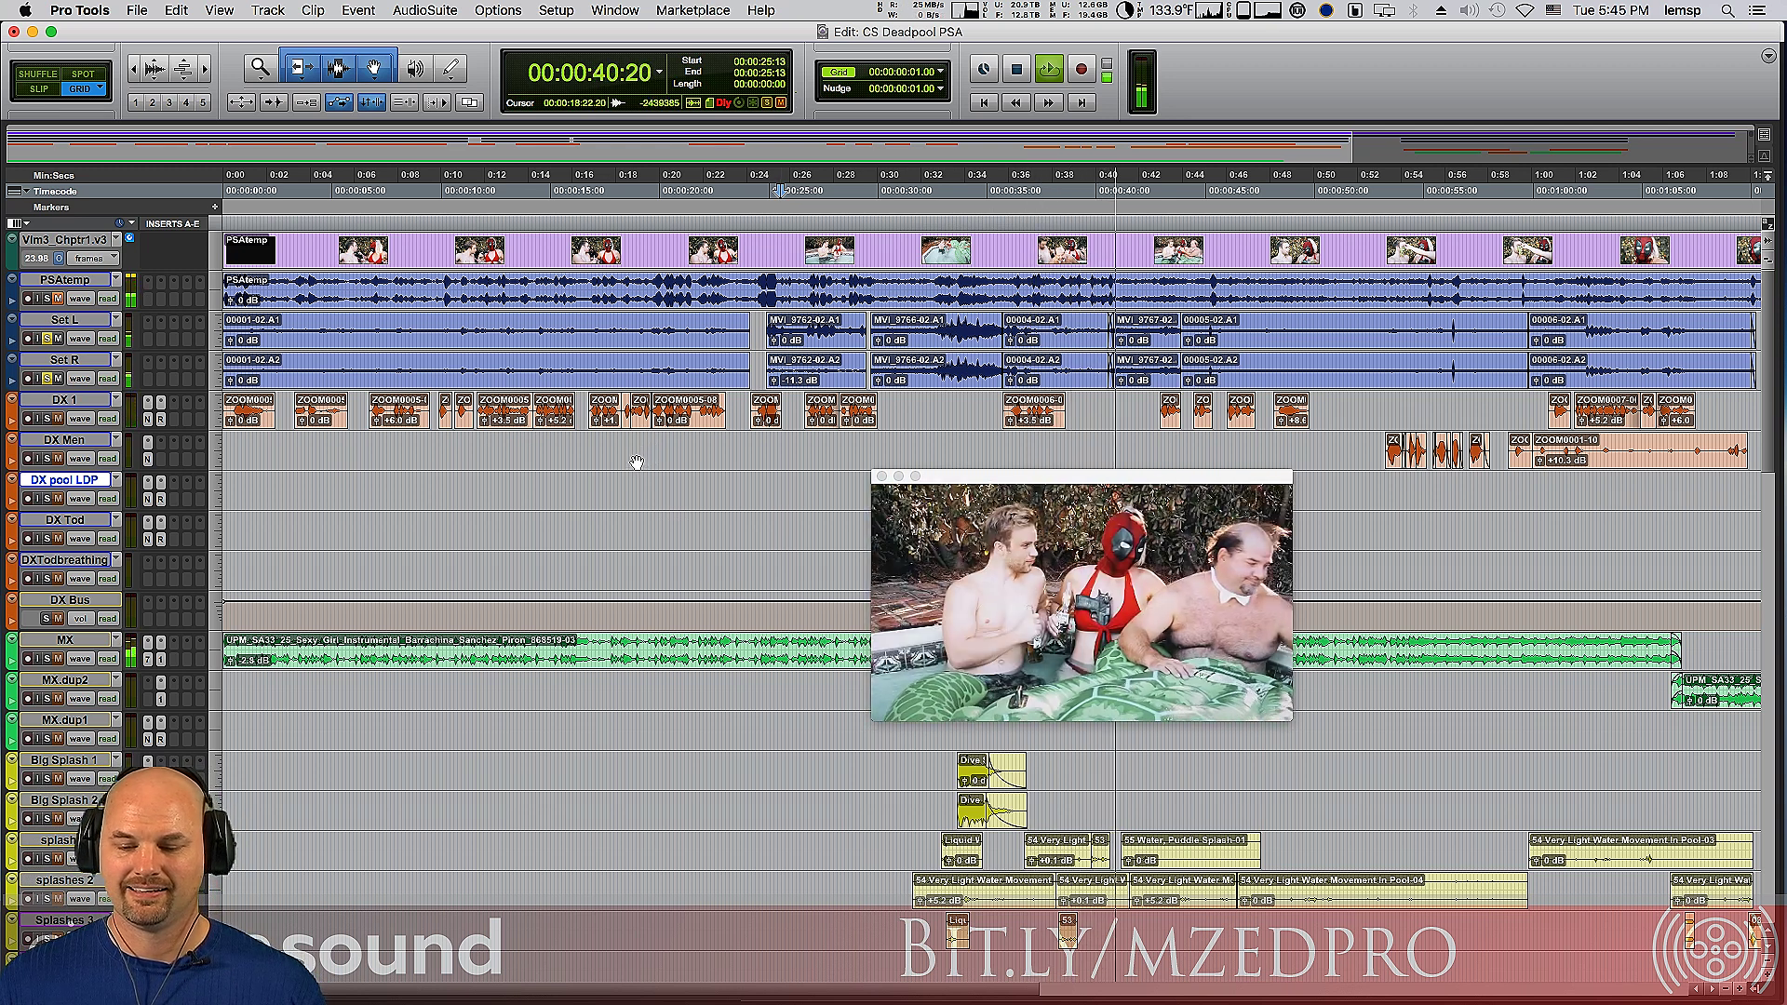
key(space)
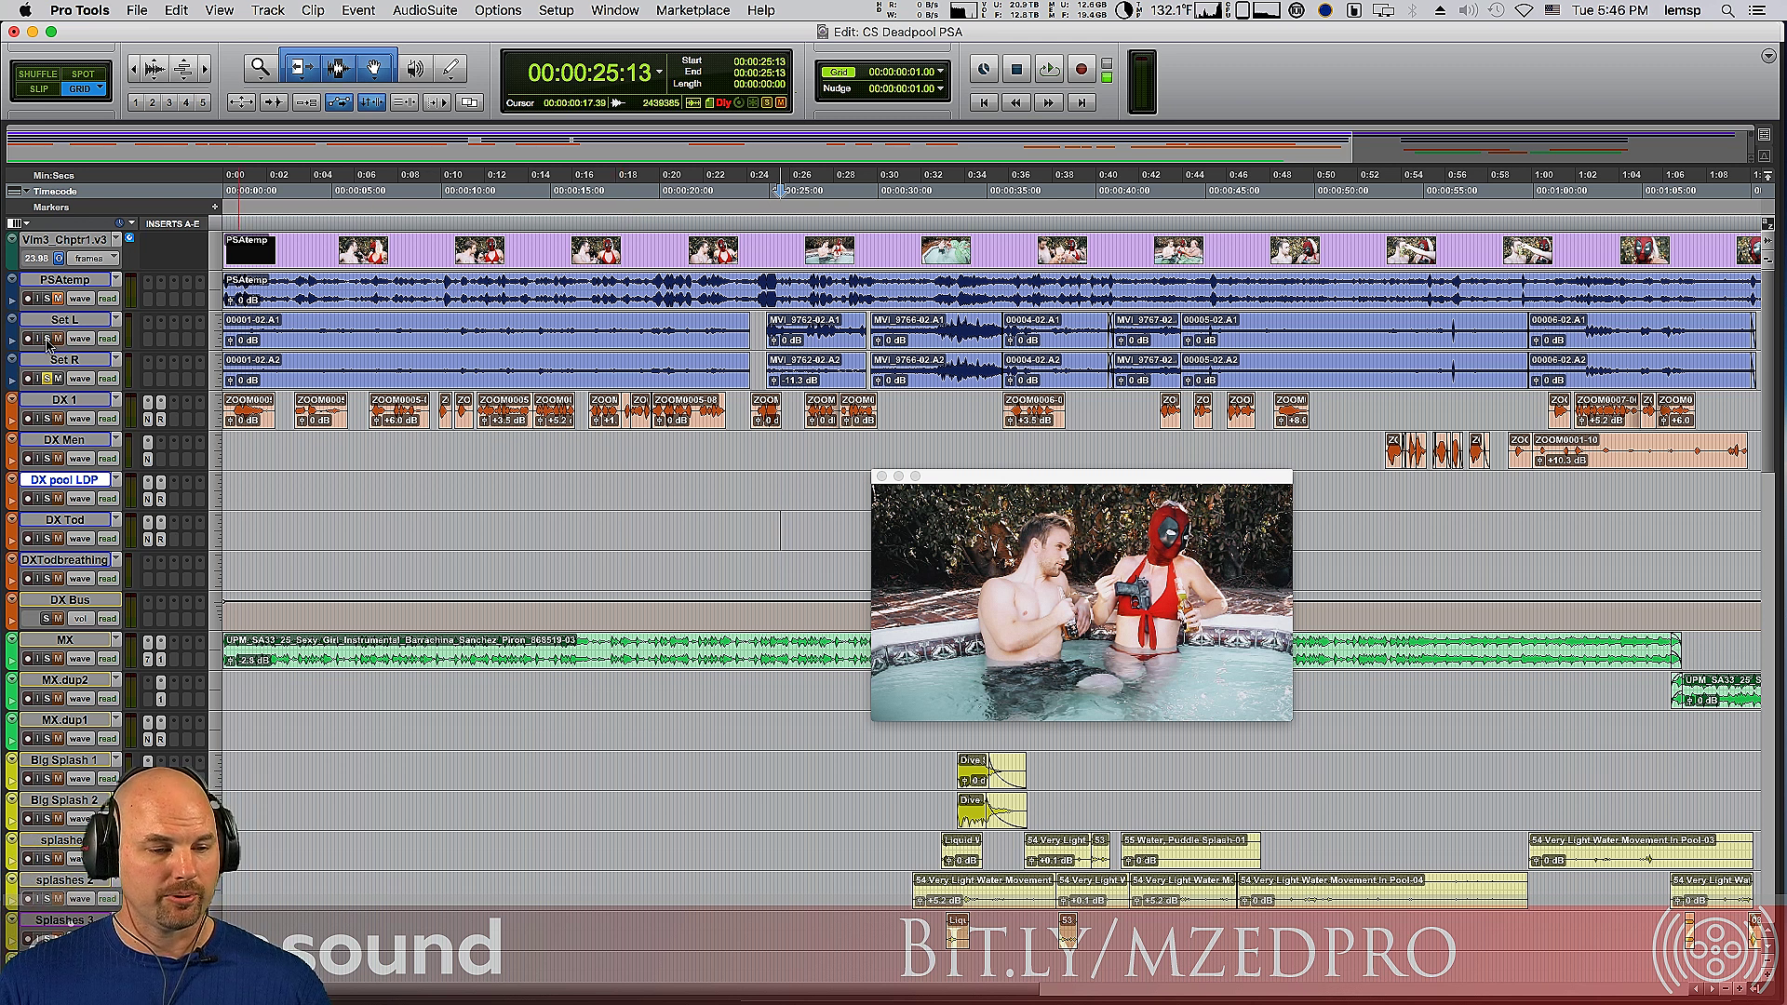
Step: Unsolo Set R, replay from 25:13 with the full mix, and move the video picture top-right
click(47, 379)
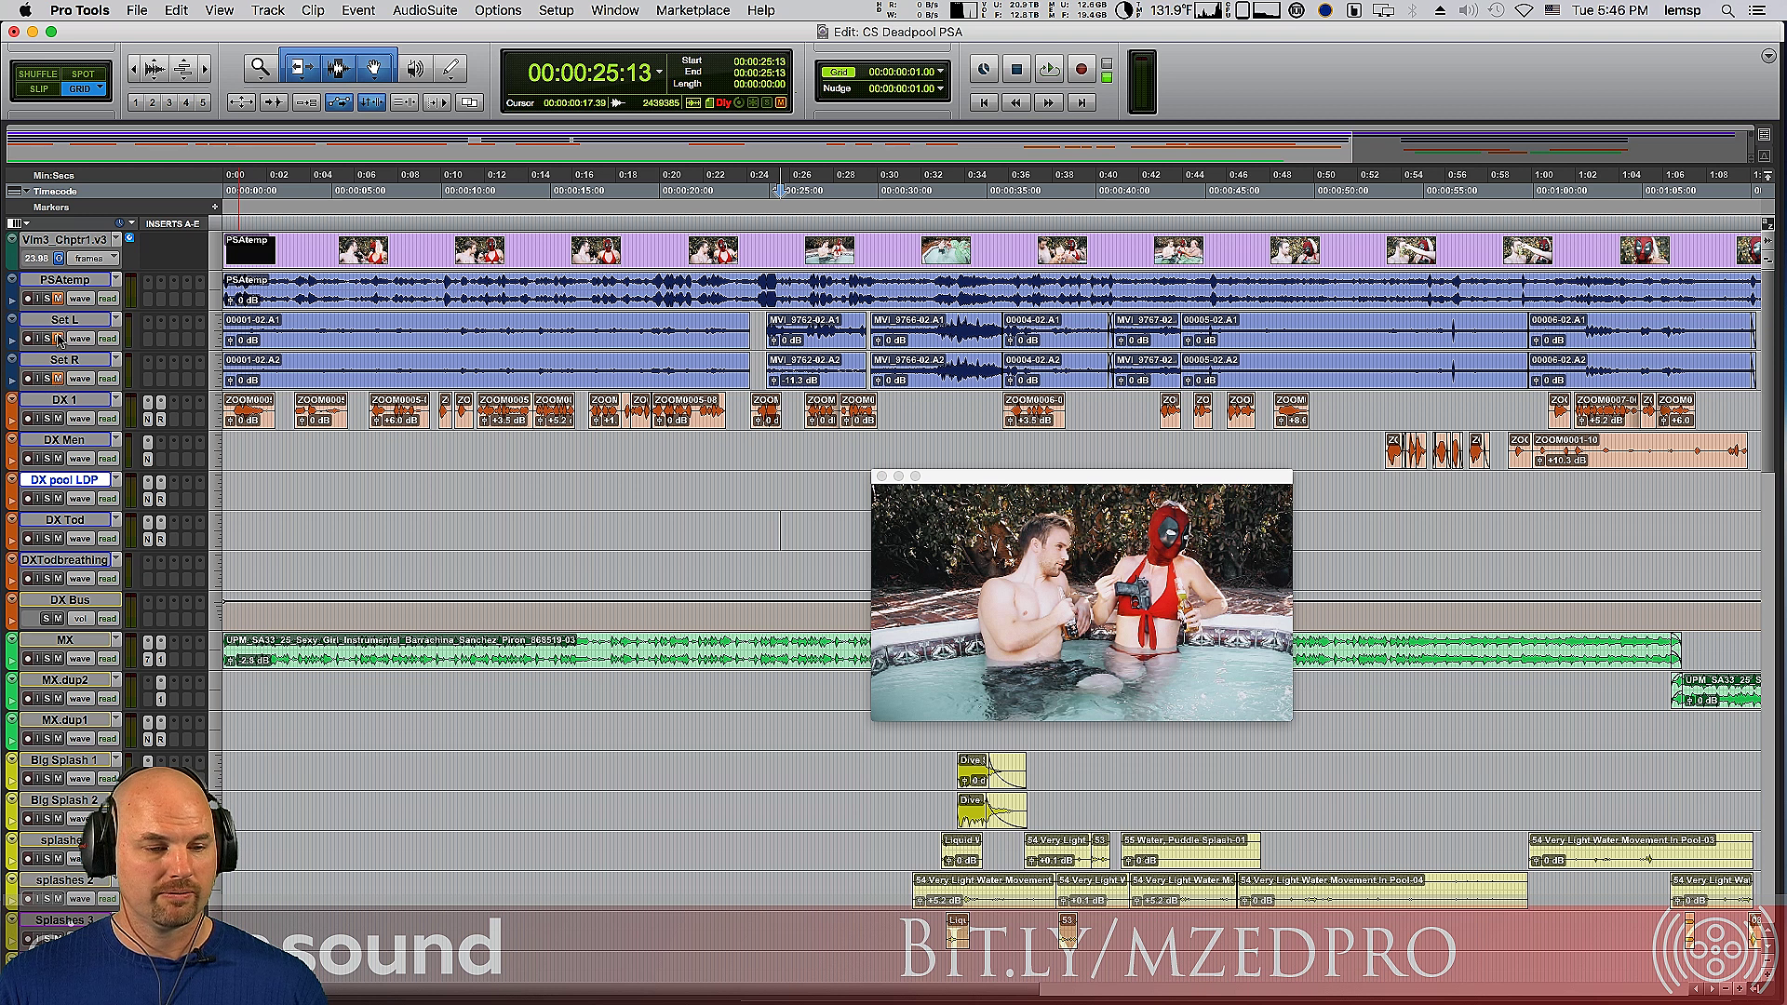
key(space)
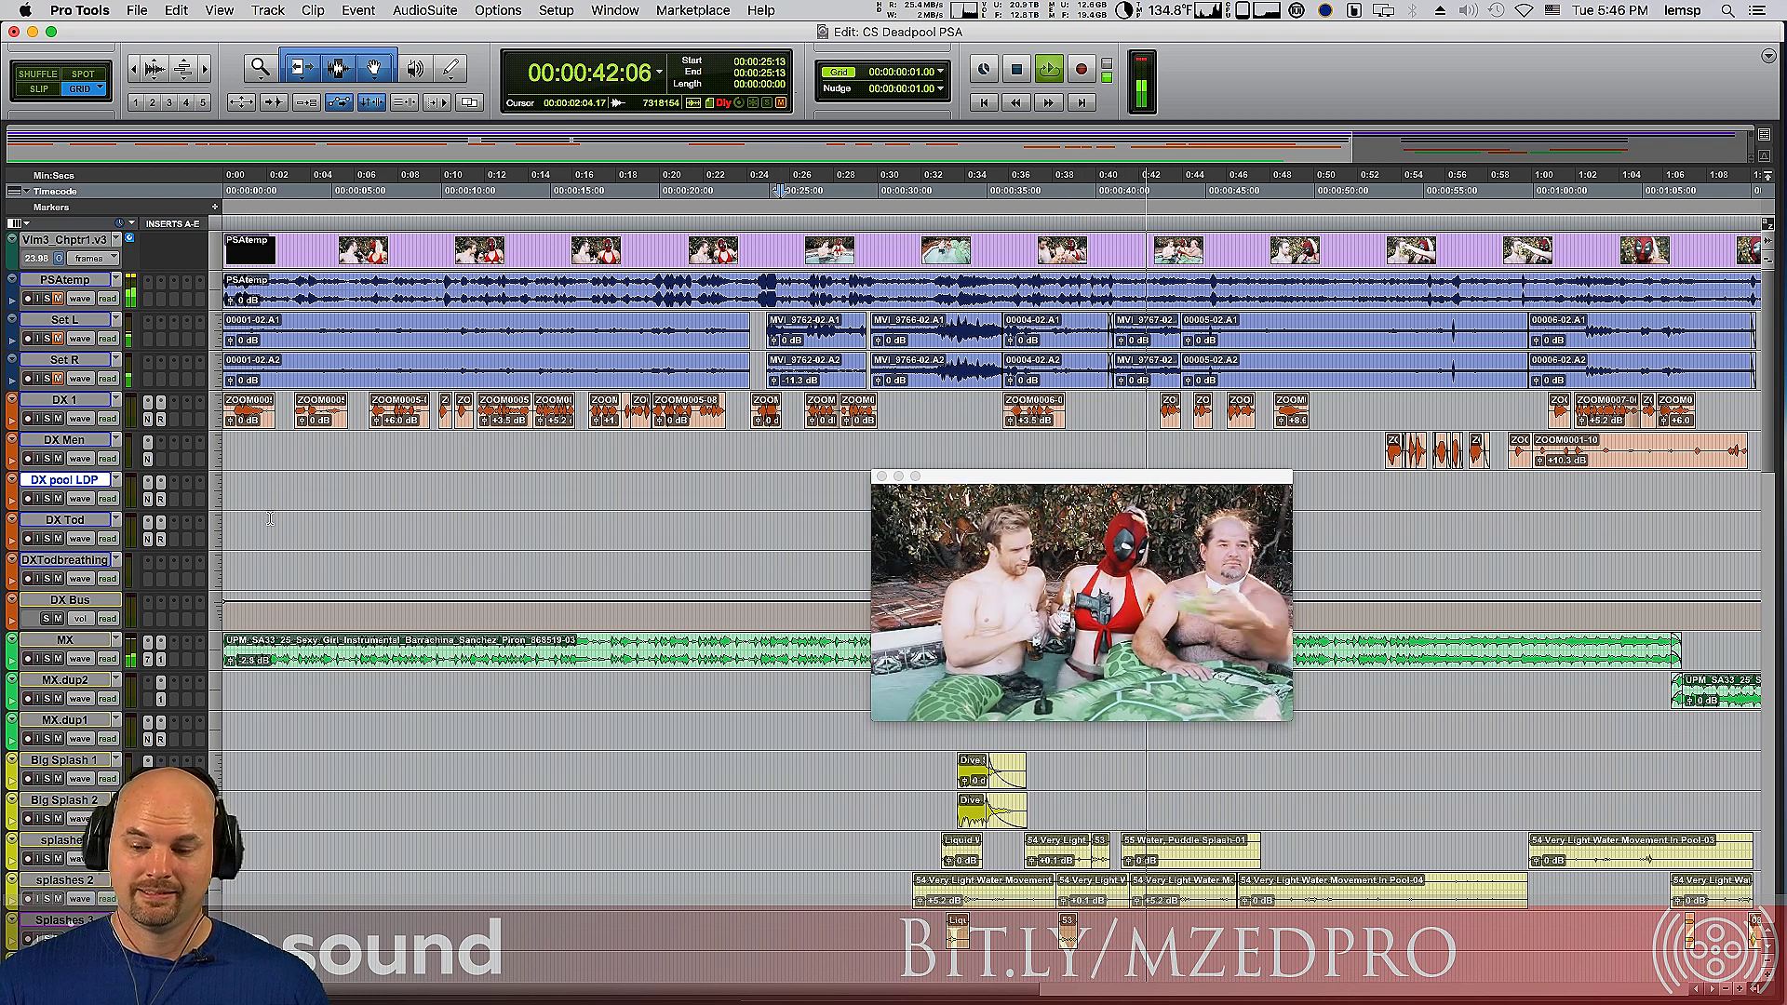
key(space)
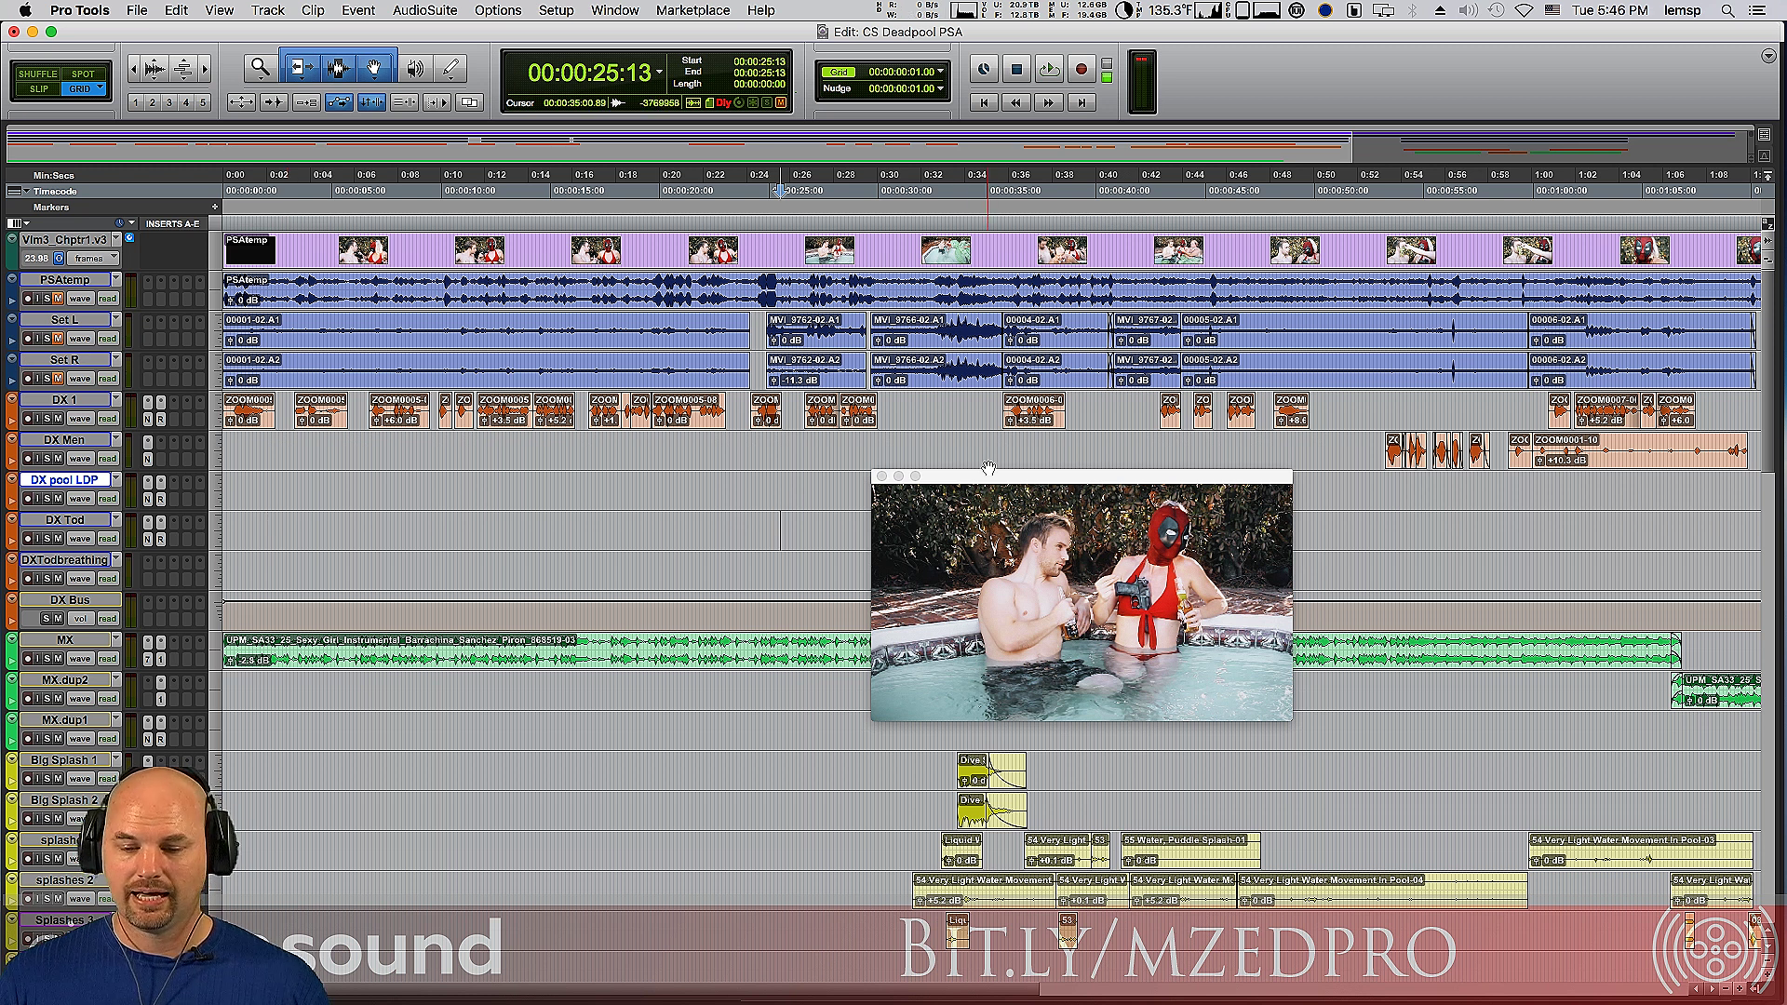
drag(988, 471, 1439, 34)
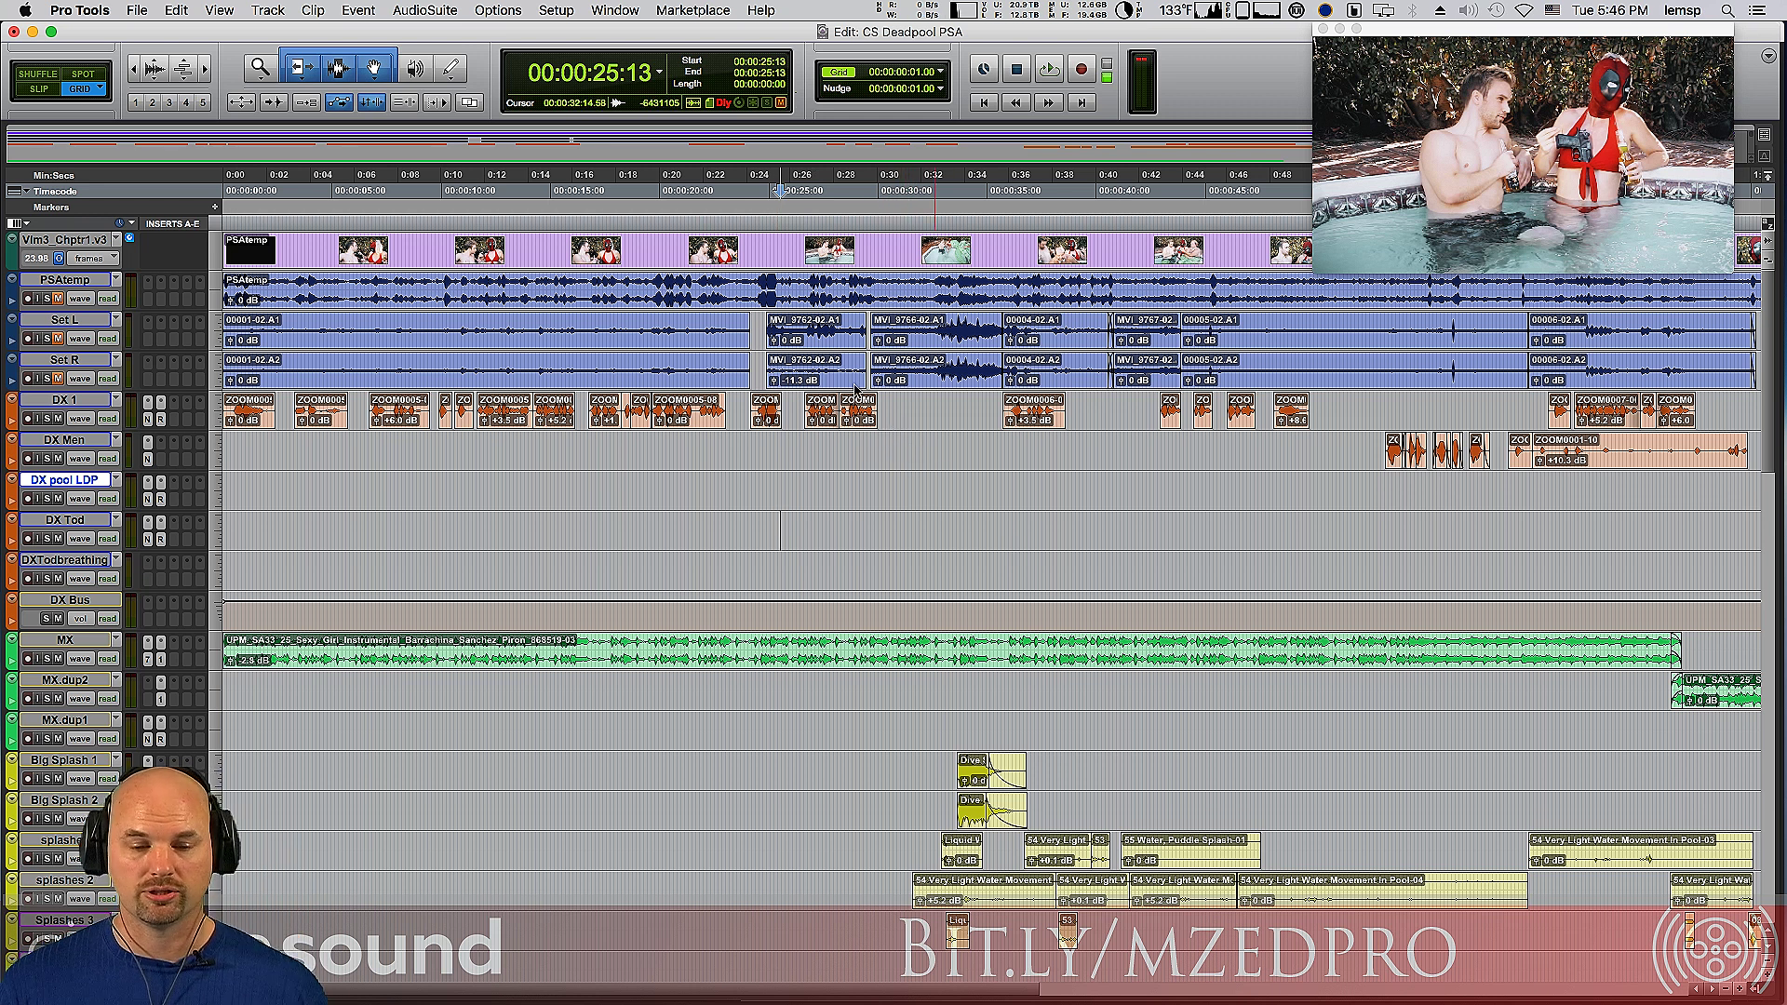
Step: Select and solo the DX 1 dialogue track, play it alone, then switch to the Mix window
click(63, 402)
key(space)
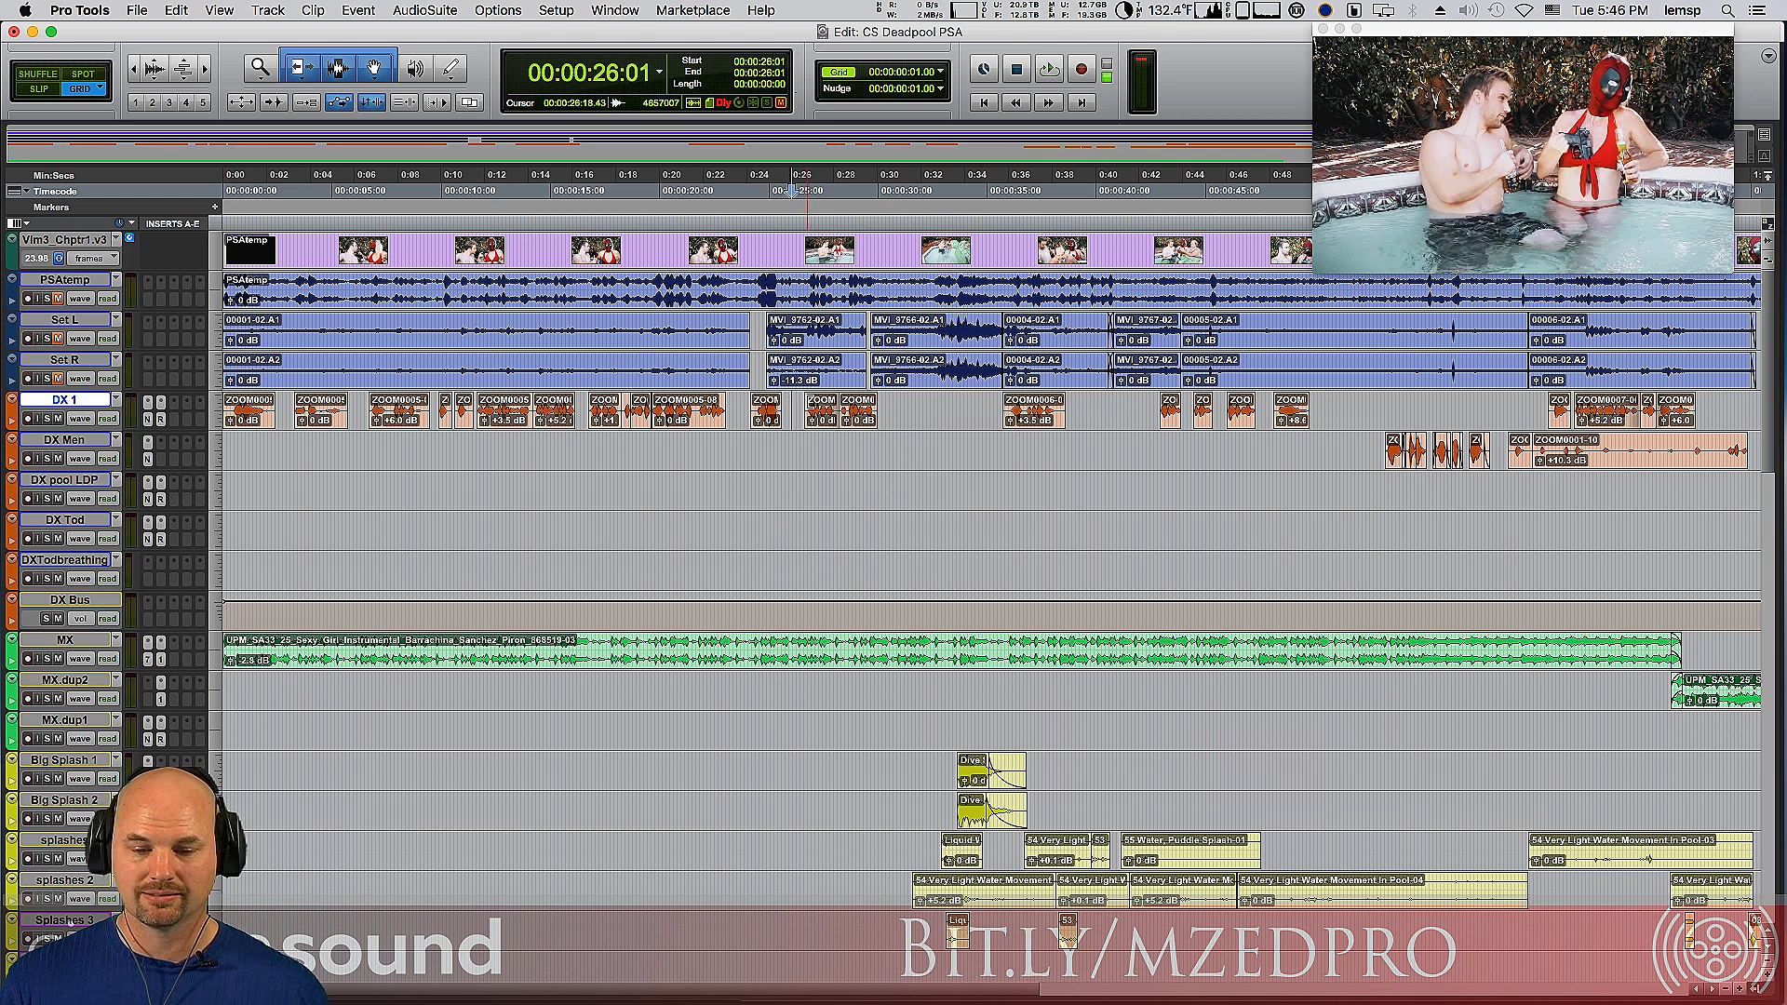
click(46, 420)
key(space)
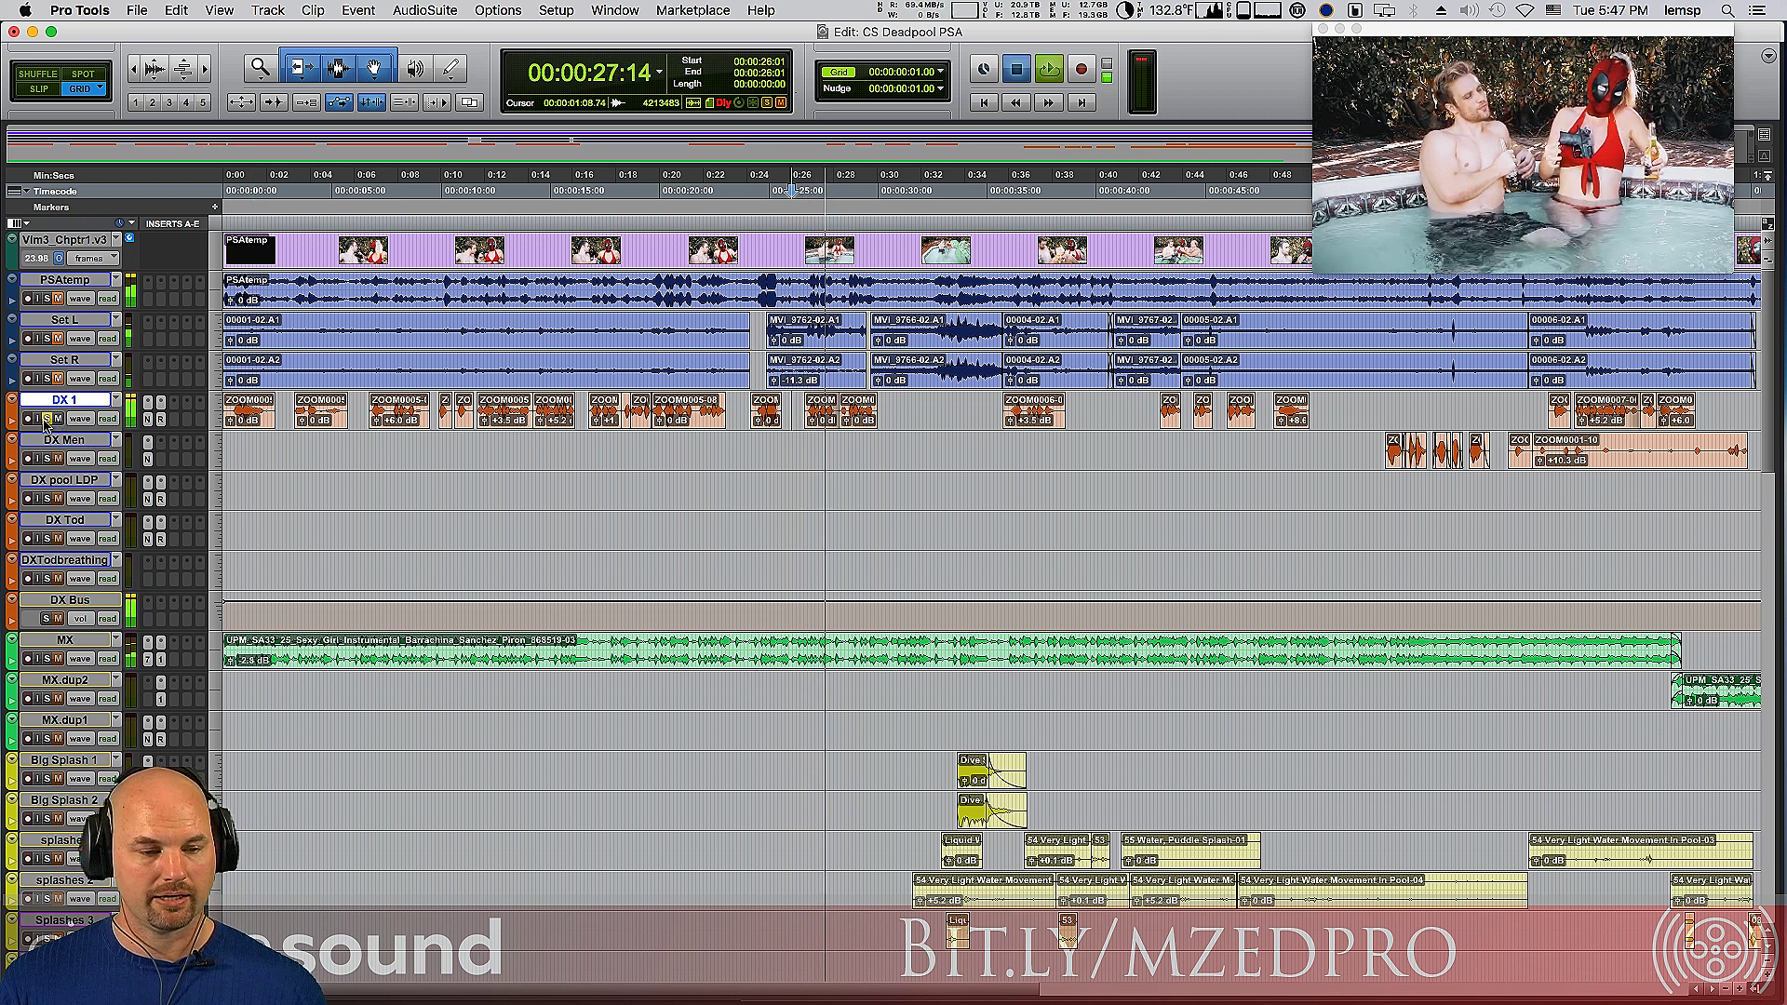
key(space)
key(super+equal)
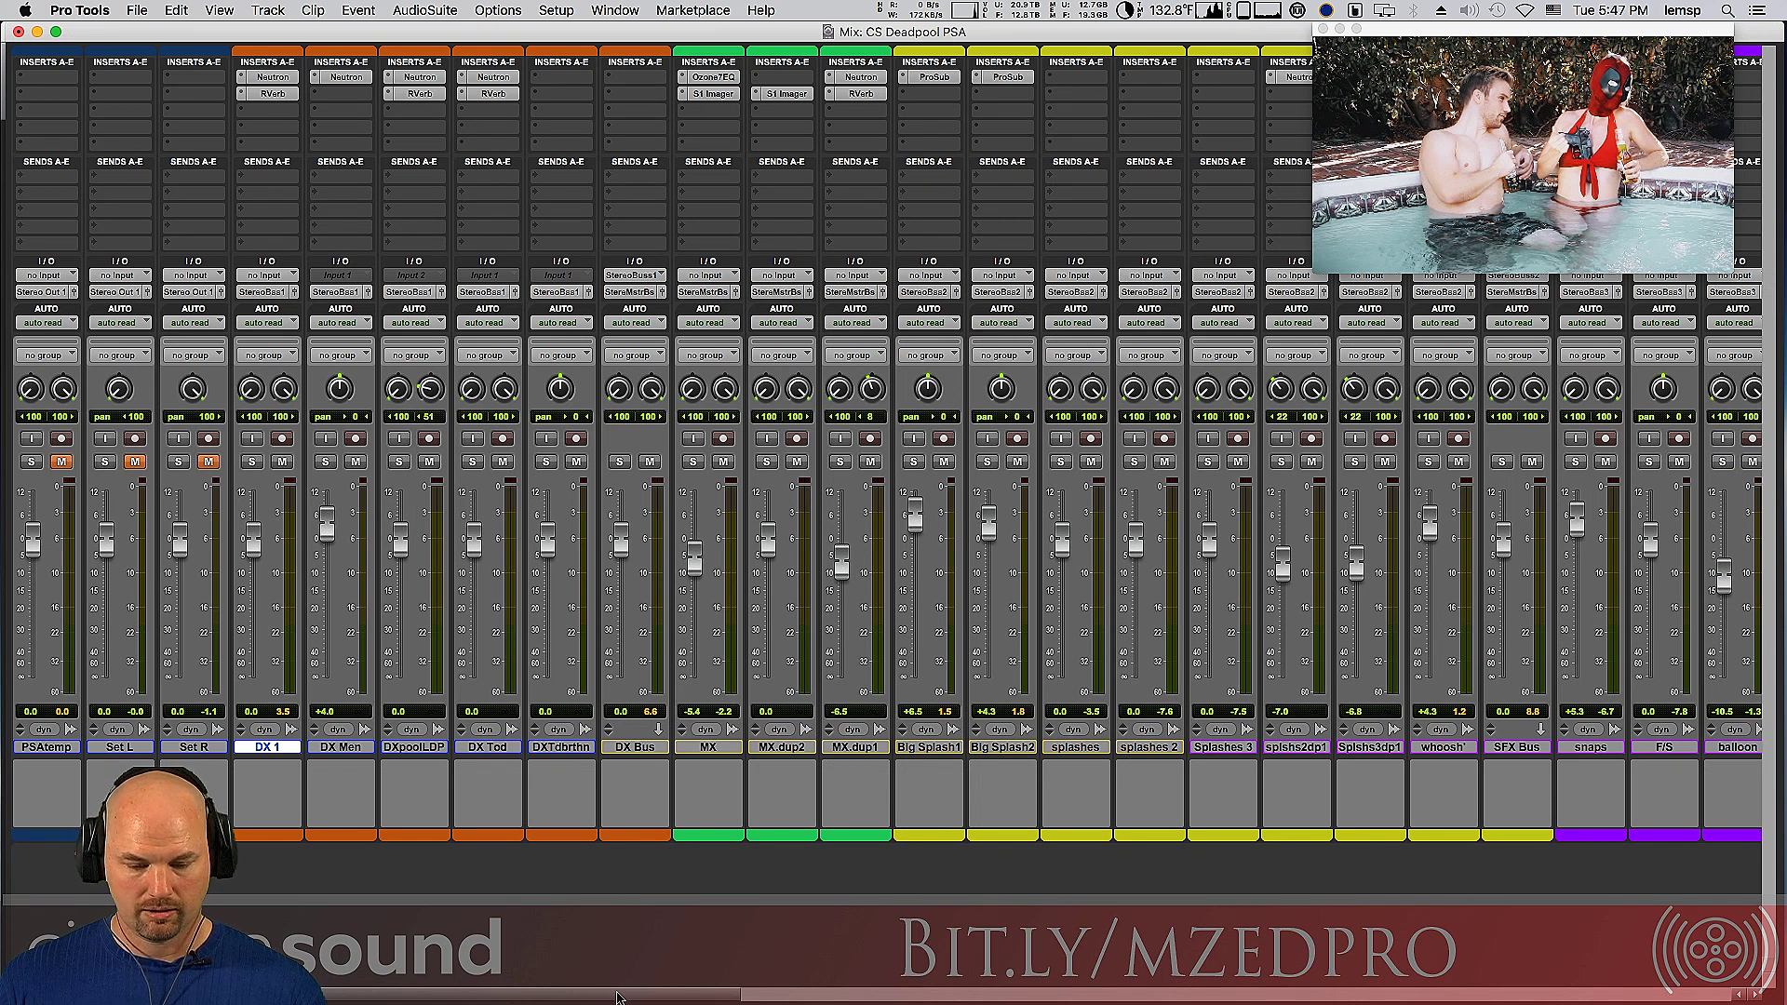
Step: Scroll the Mix window to the DX 1 channel strip, solo it, and play the dialogue alone
drag(617, 995, 1691, 926)
drag(1508, 961, 1076, 903)
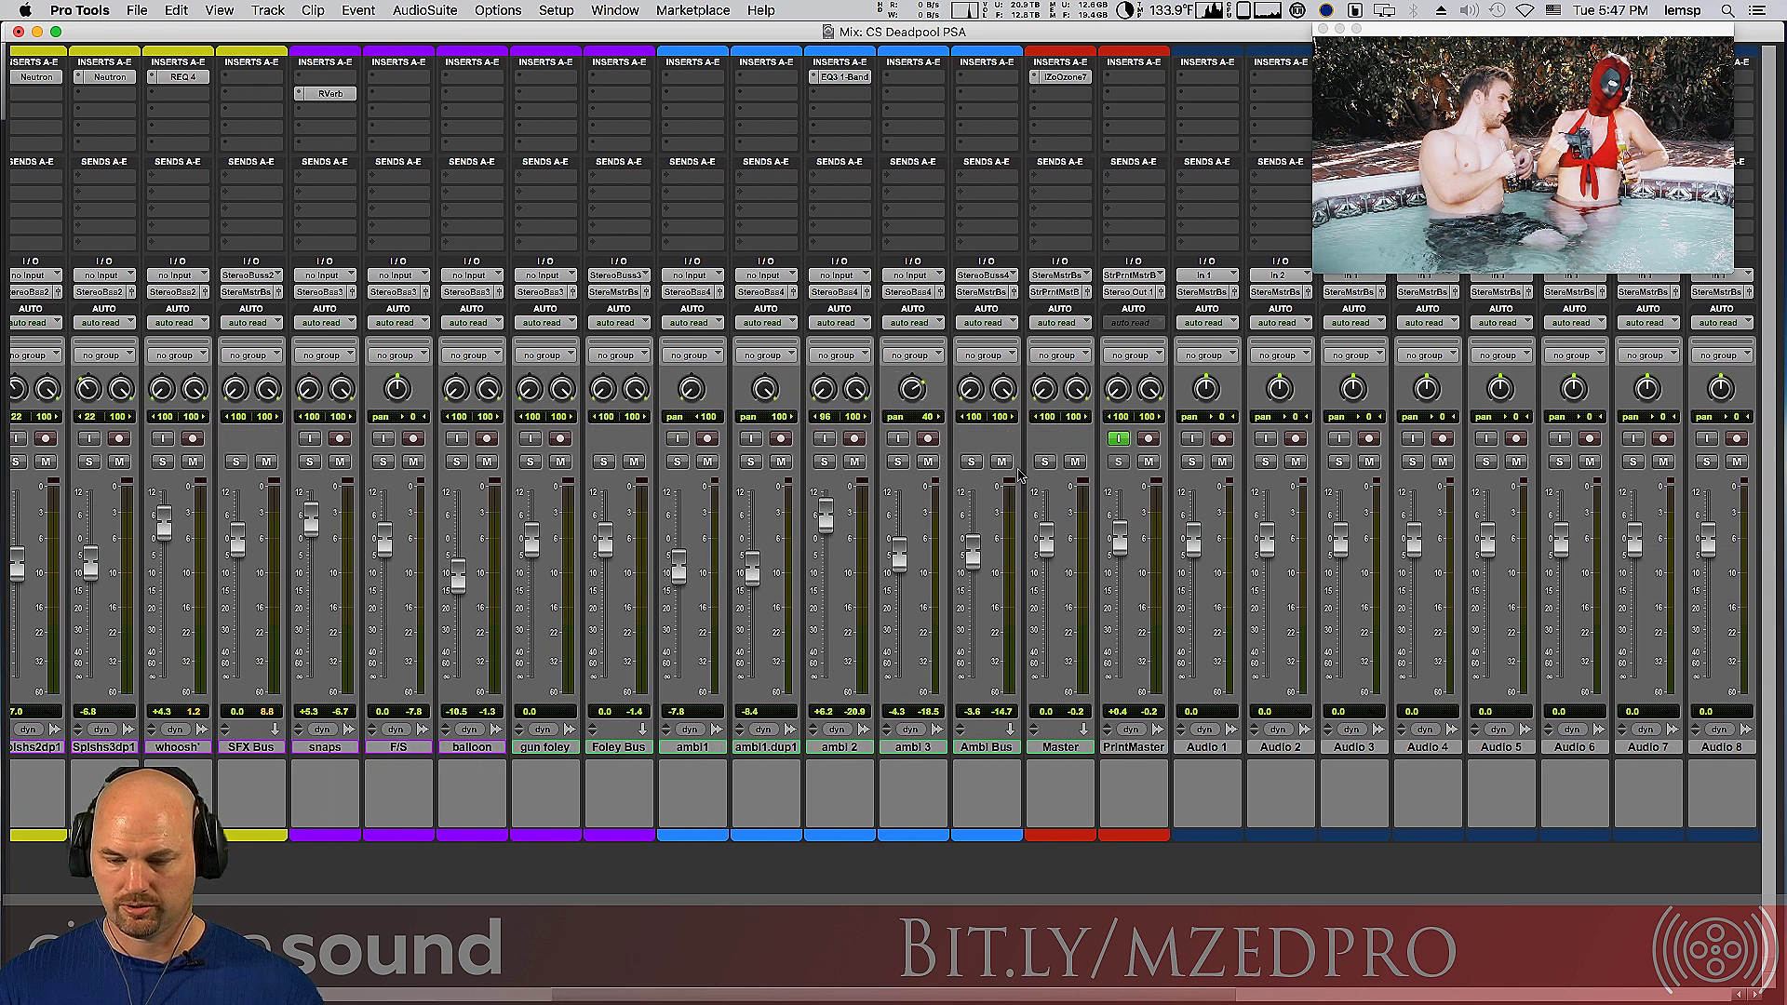
drag(1175, 998, 693, 998)
click(253, 462)
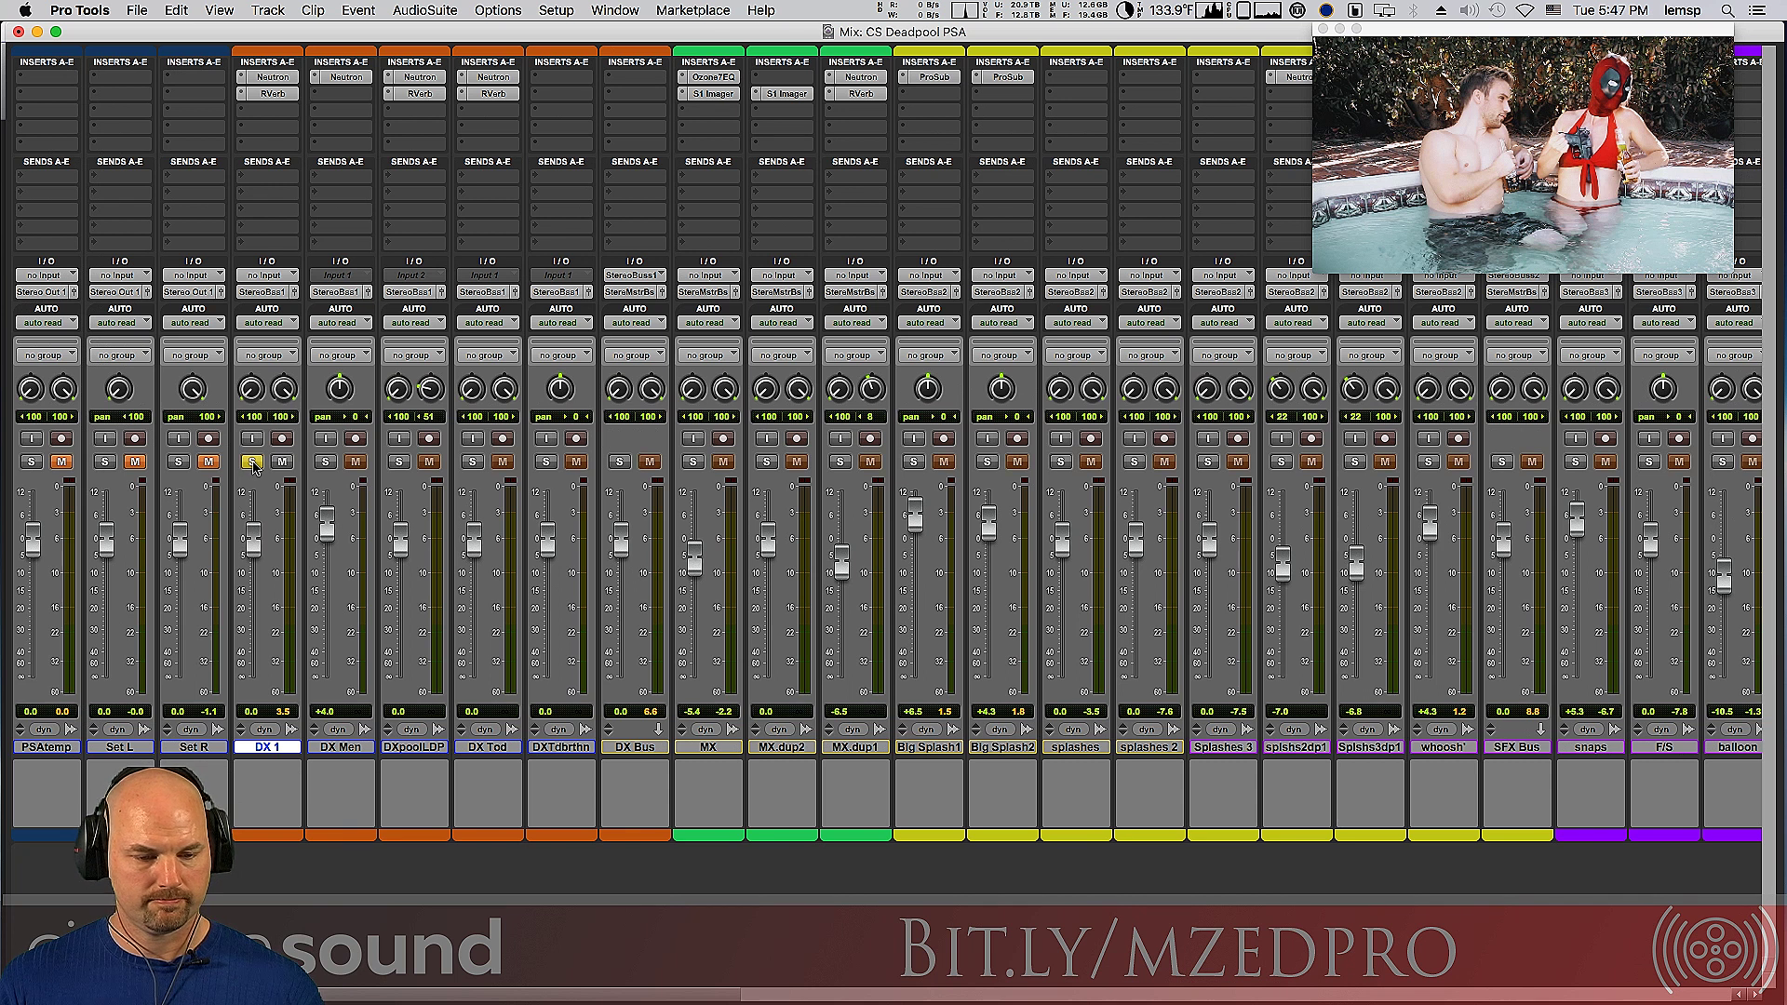
key(space)
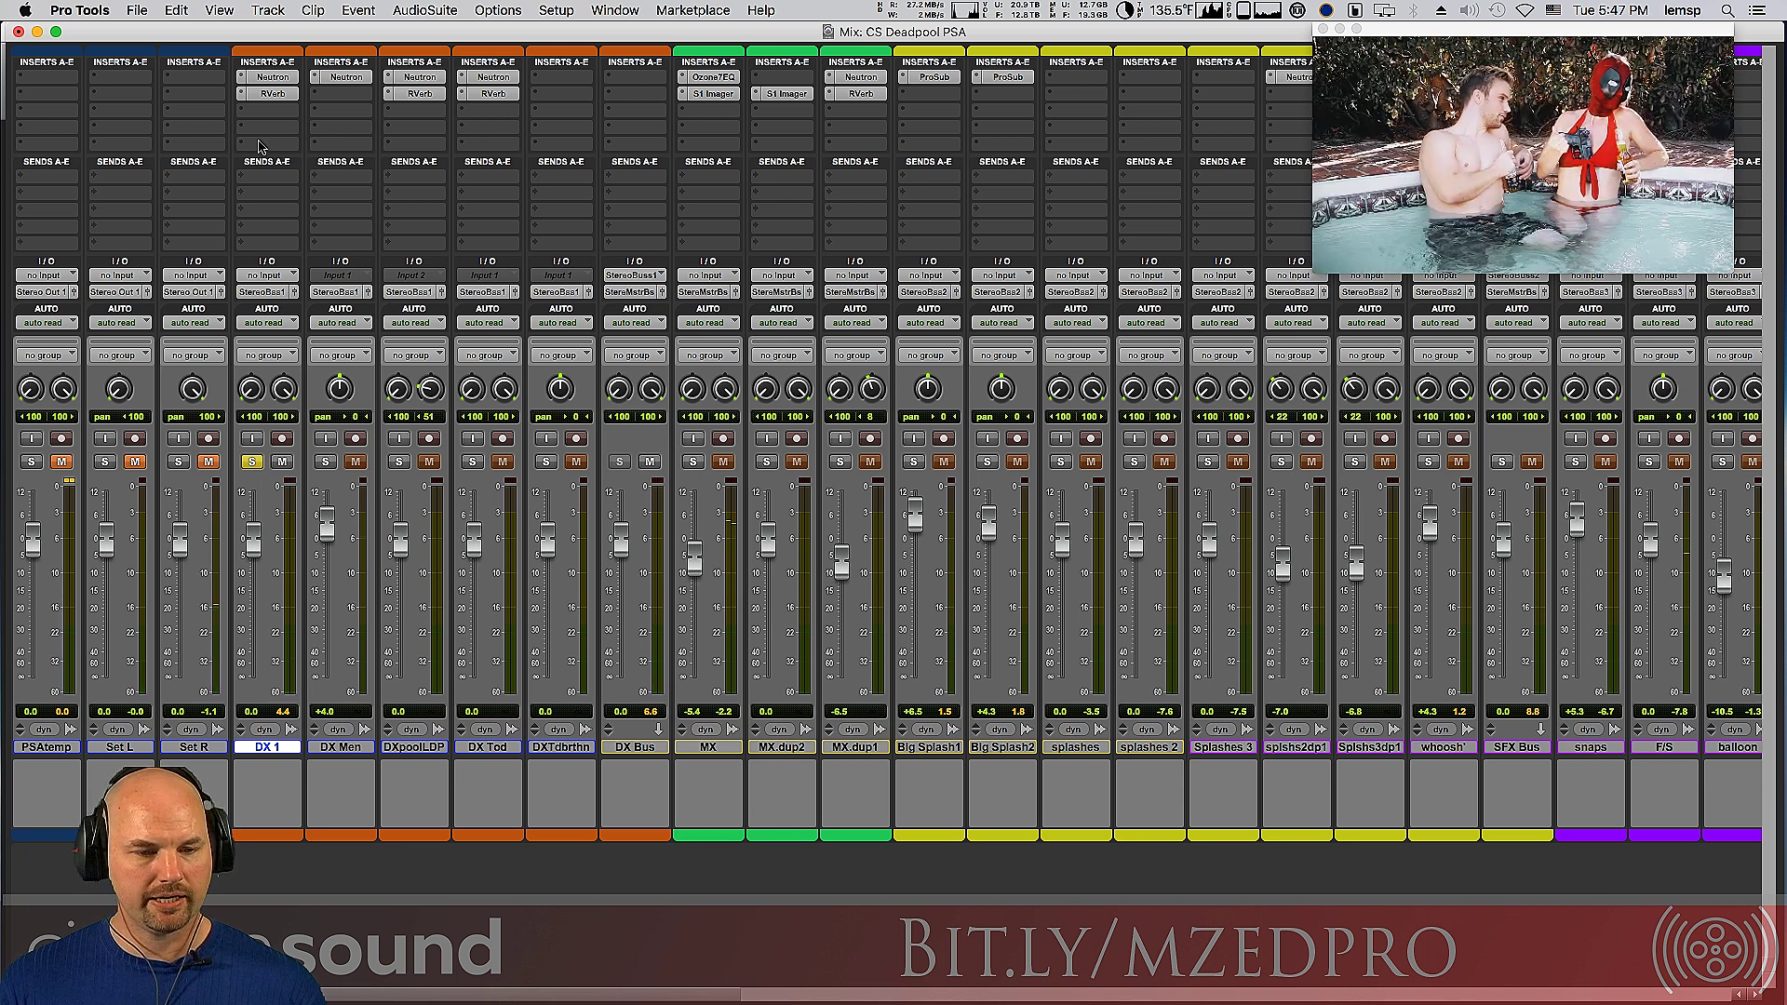
Step: Inspect DX 1's RVerb plugin, unsolo DX 1, and return to the Edit window at 00:00:33:13
click(270, 94)
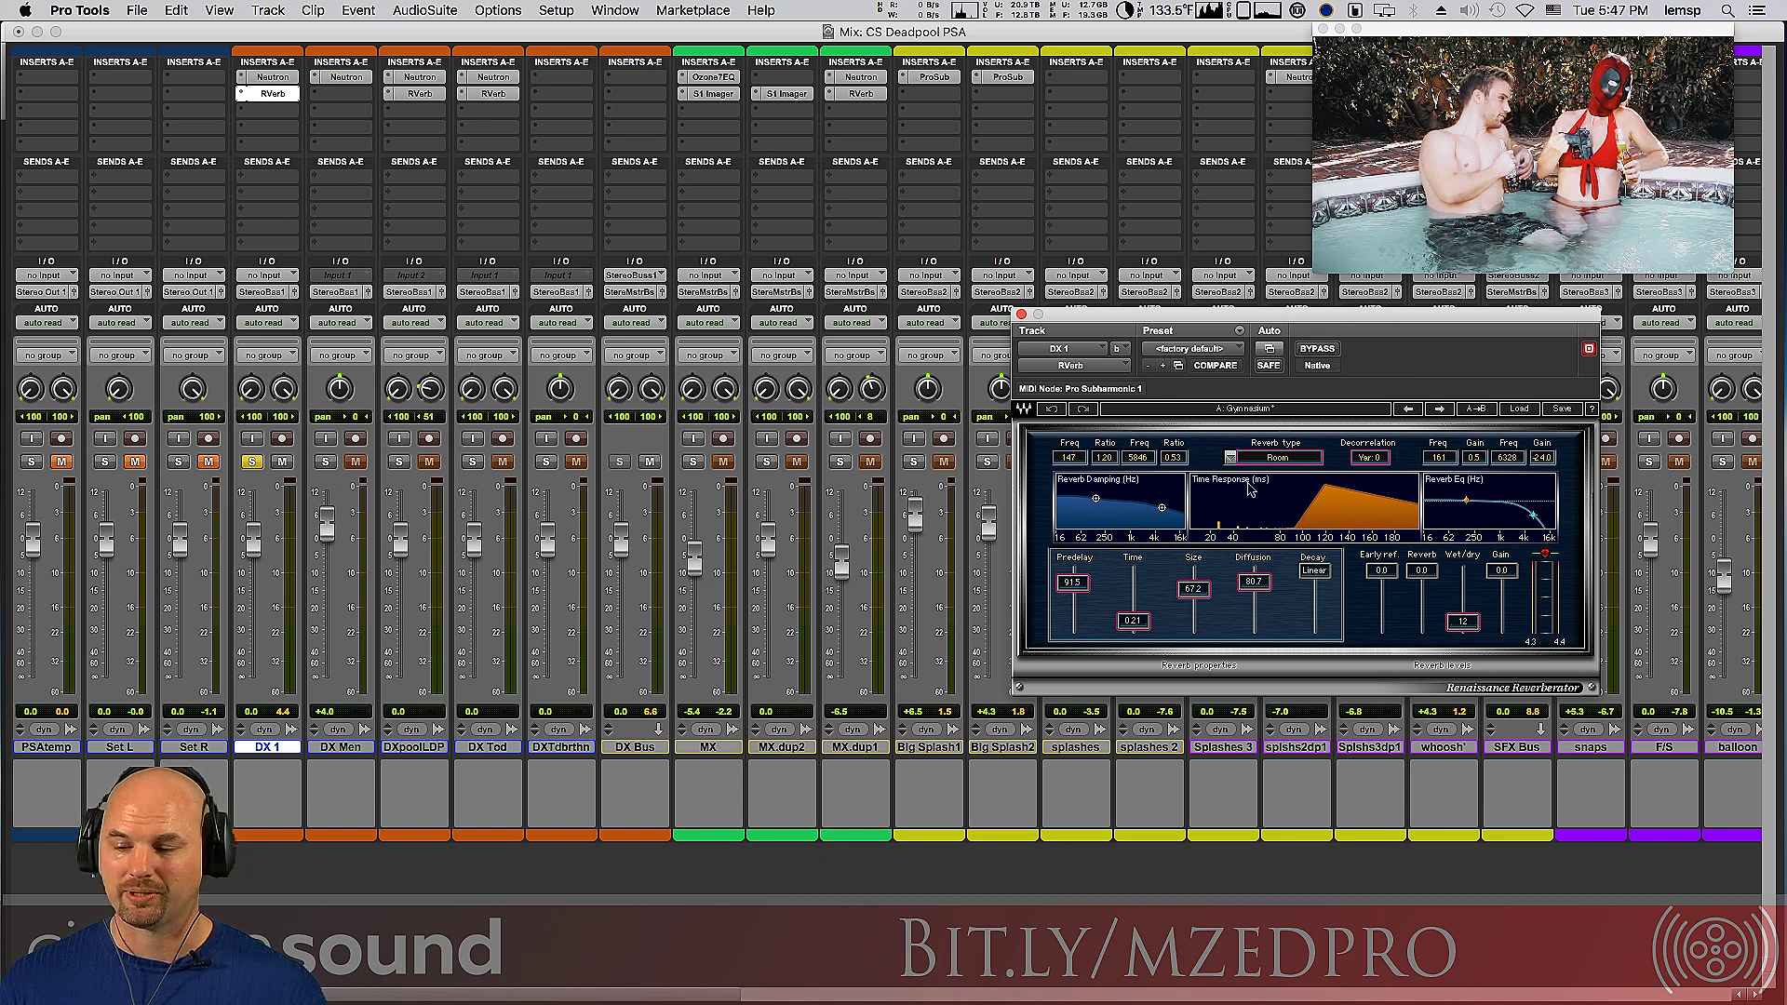
click(1020, 315)
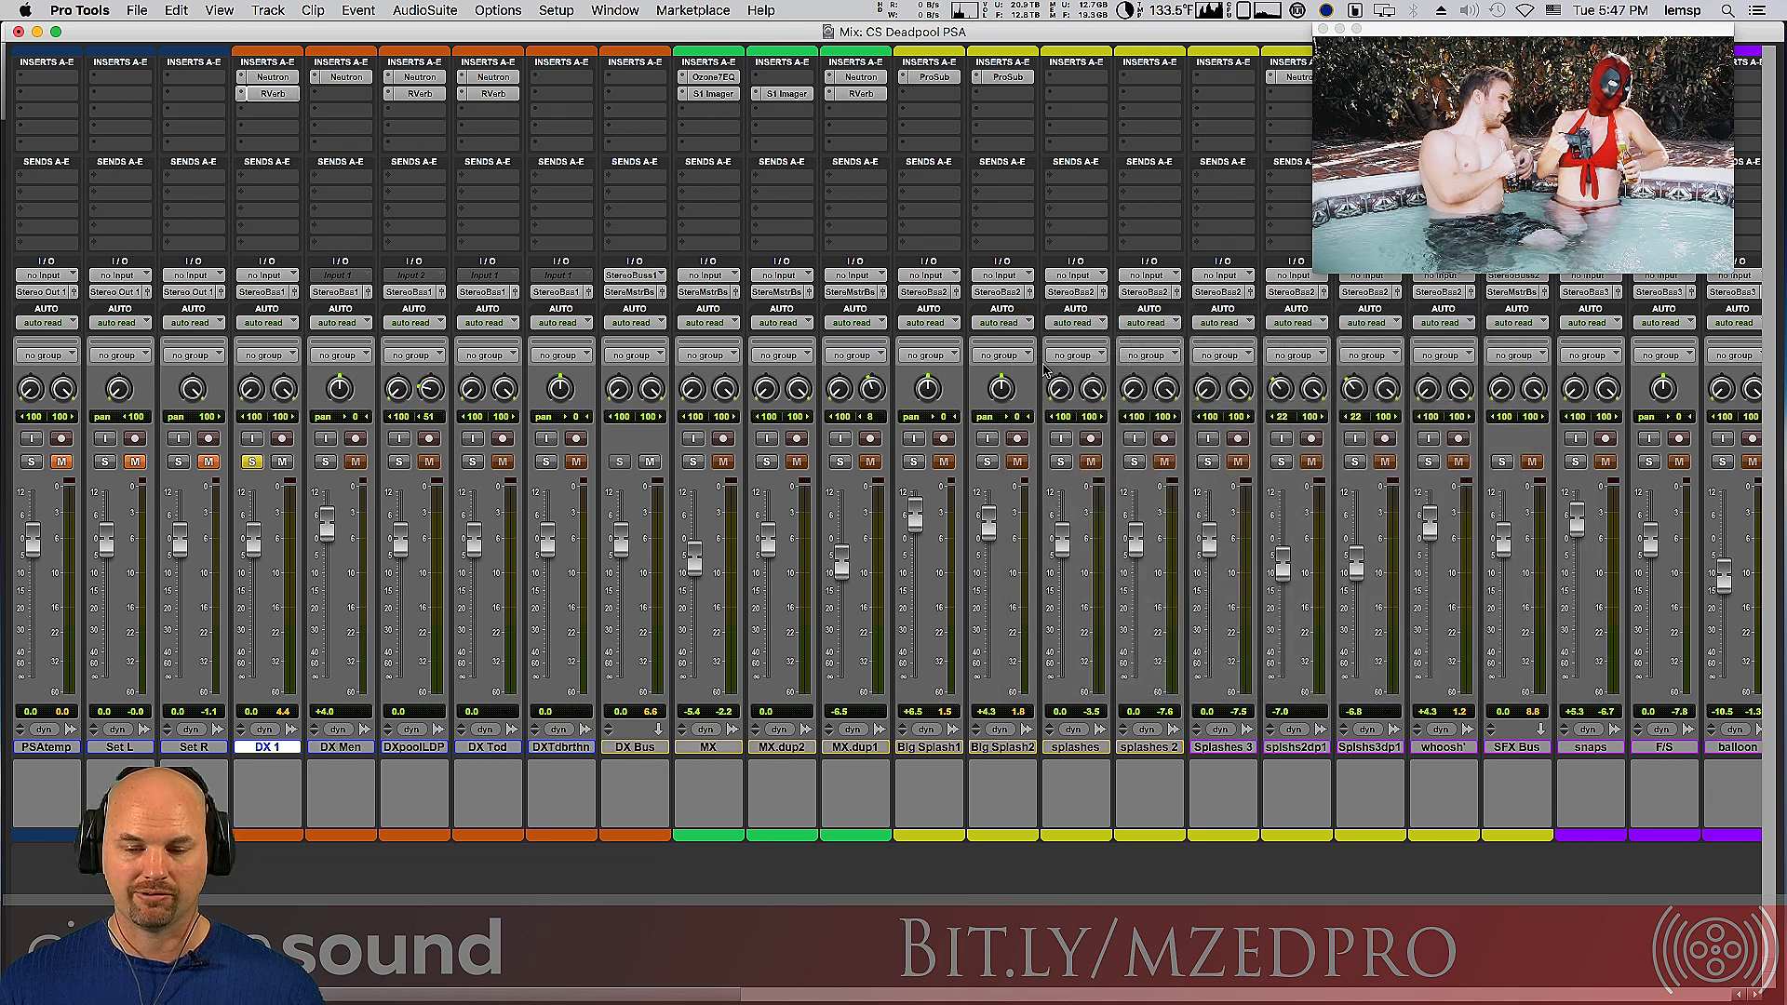
click(252, 462)
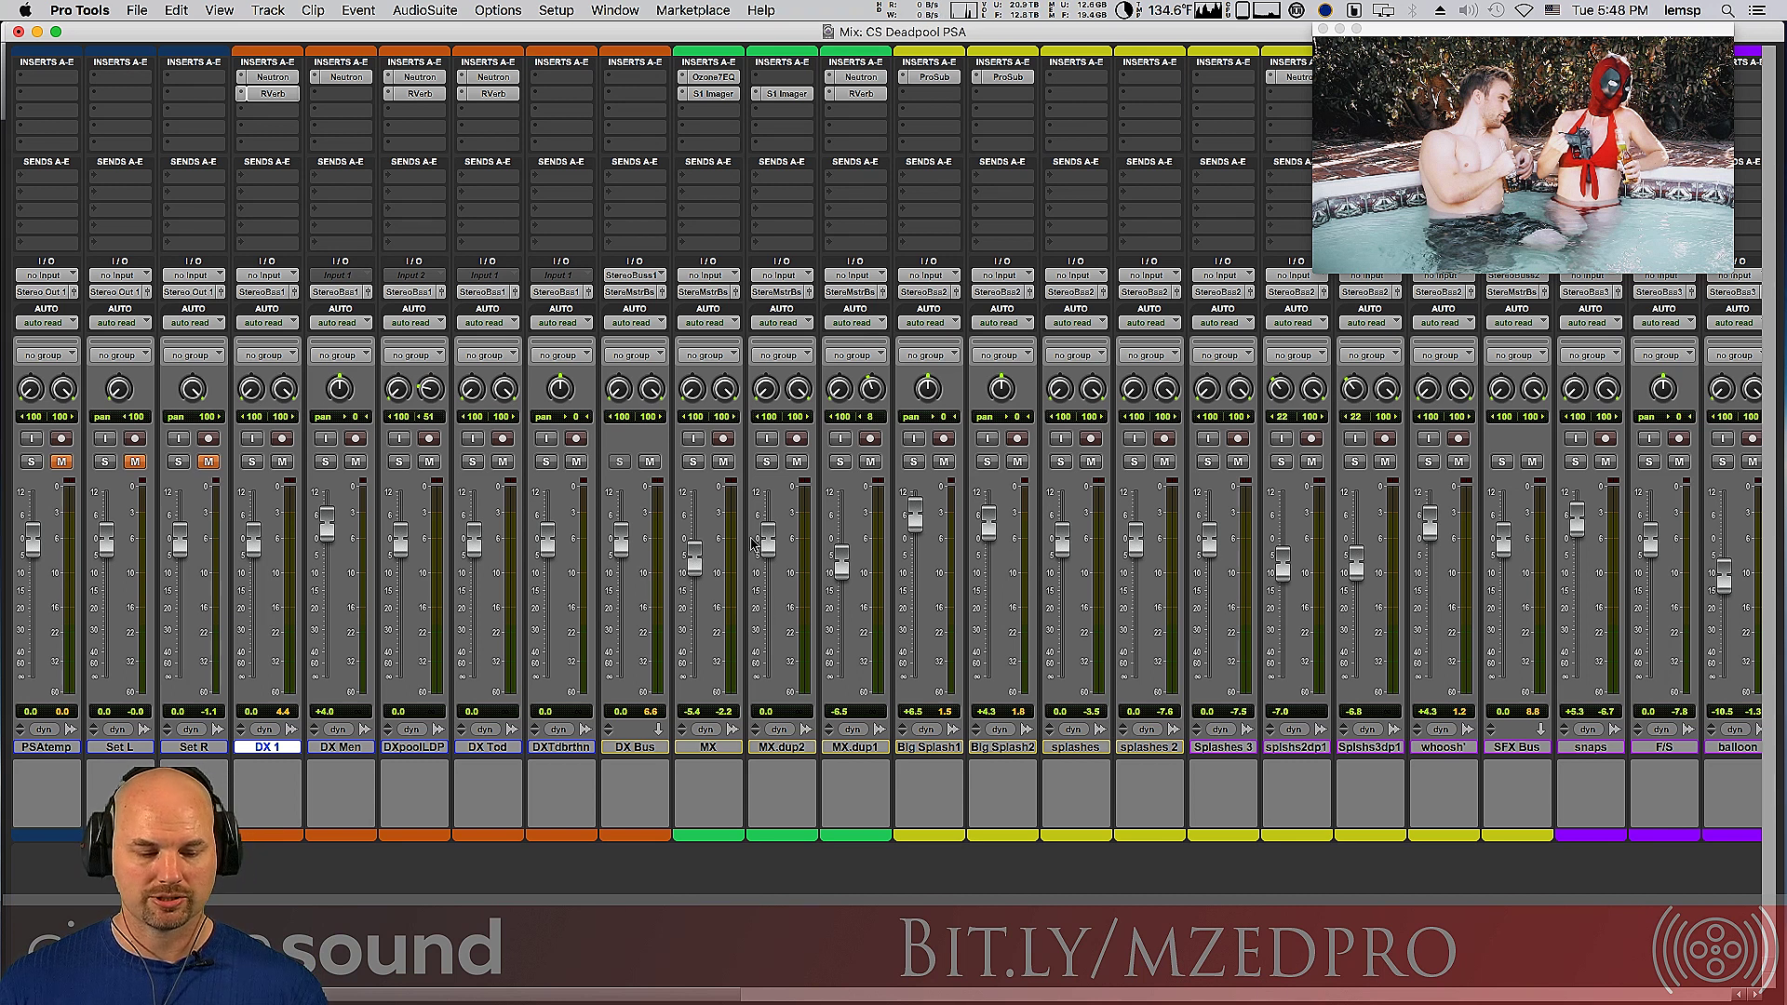
key(super+equal)
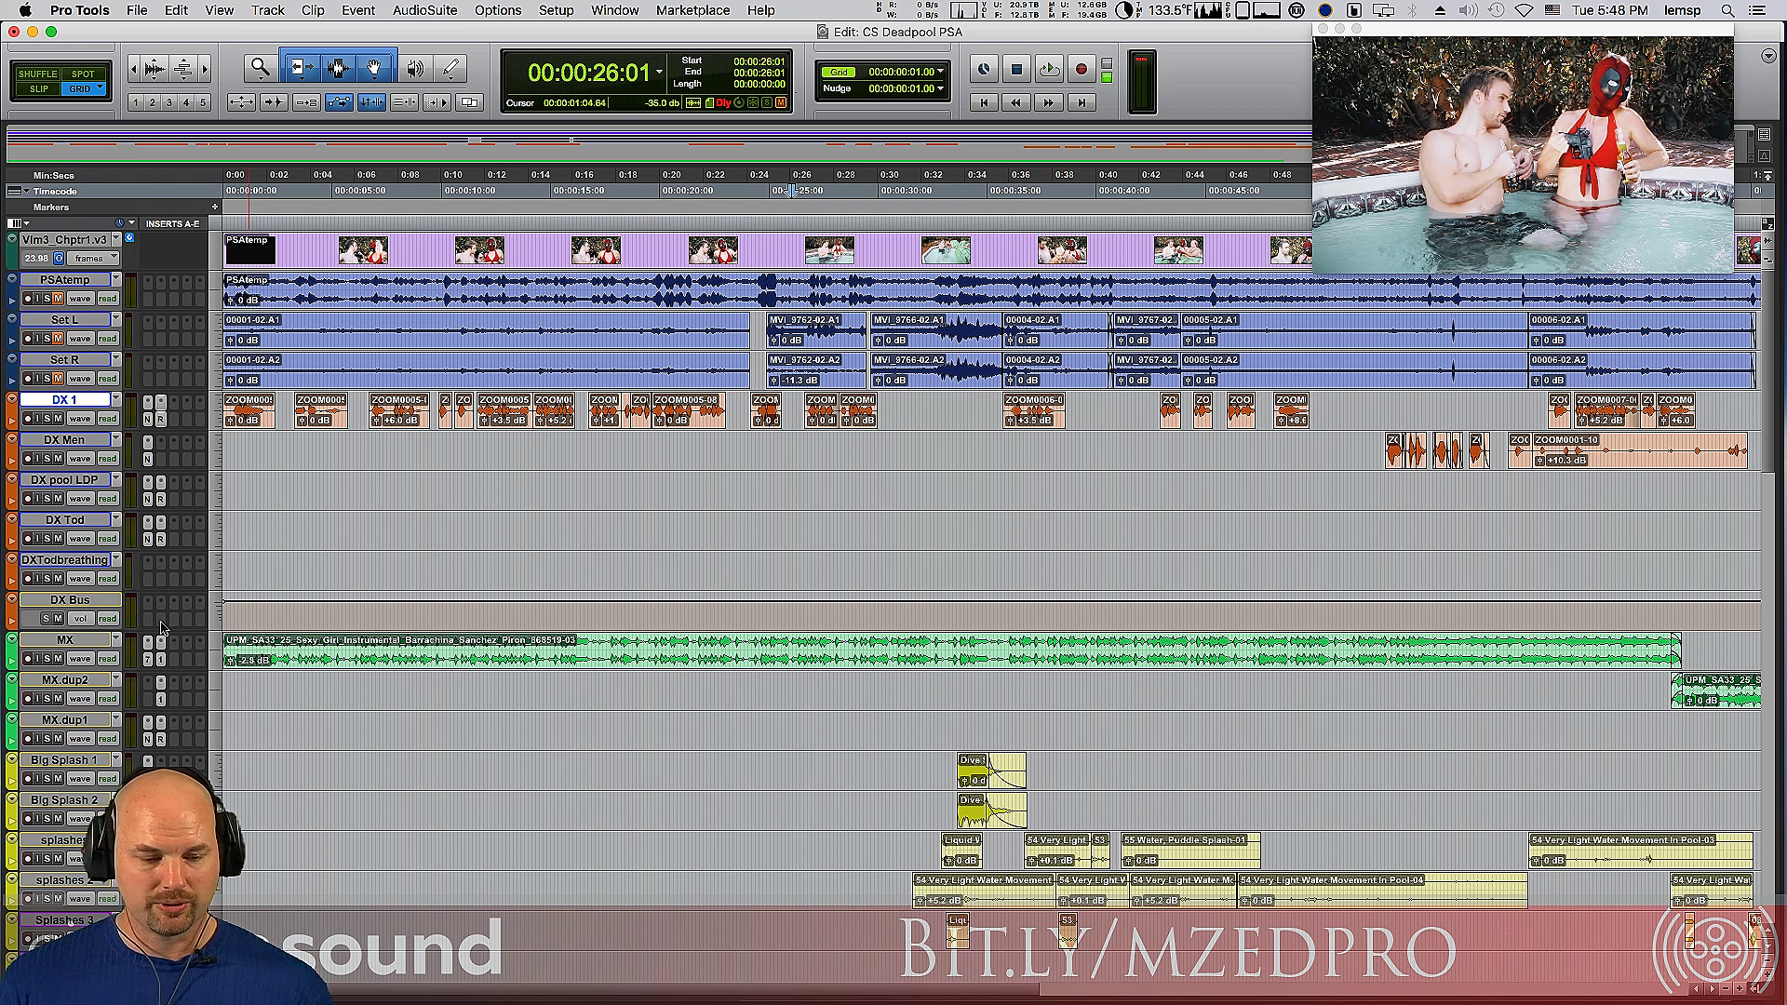
click(954, 721)
Step: Scroll to the ambi tracks, dismiss the input-monitor warning, and audition the ambi 2 jacuzzi bubbles
scroll(1750, 447, down, 15)
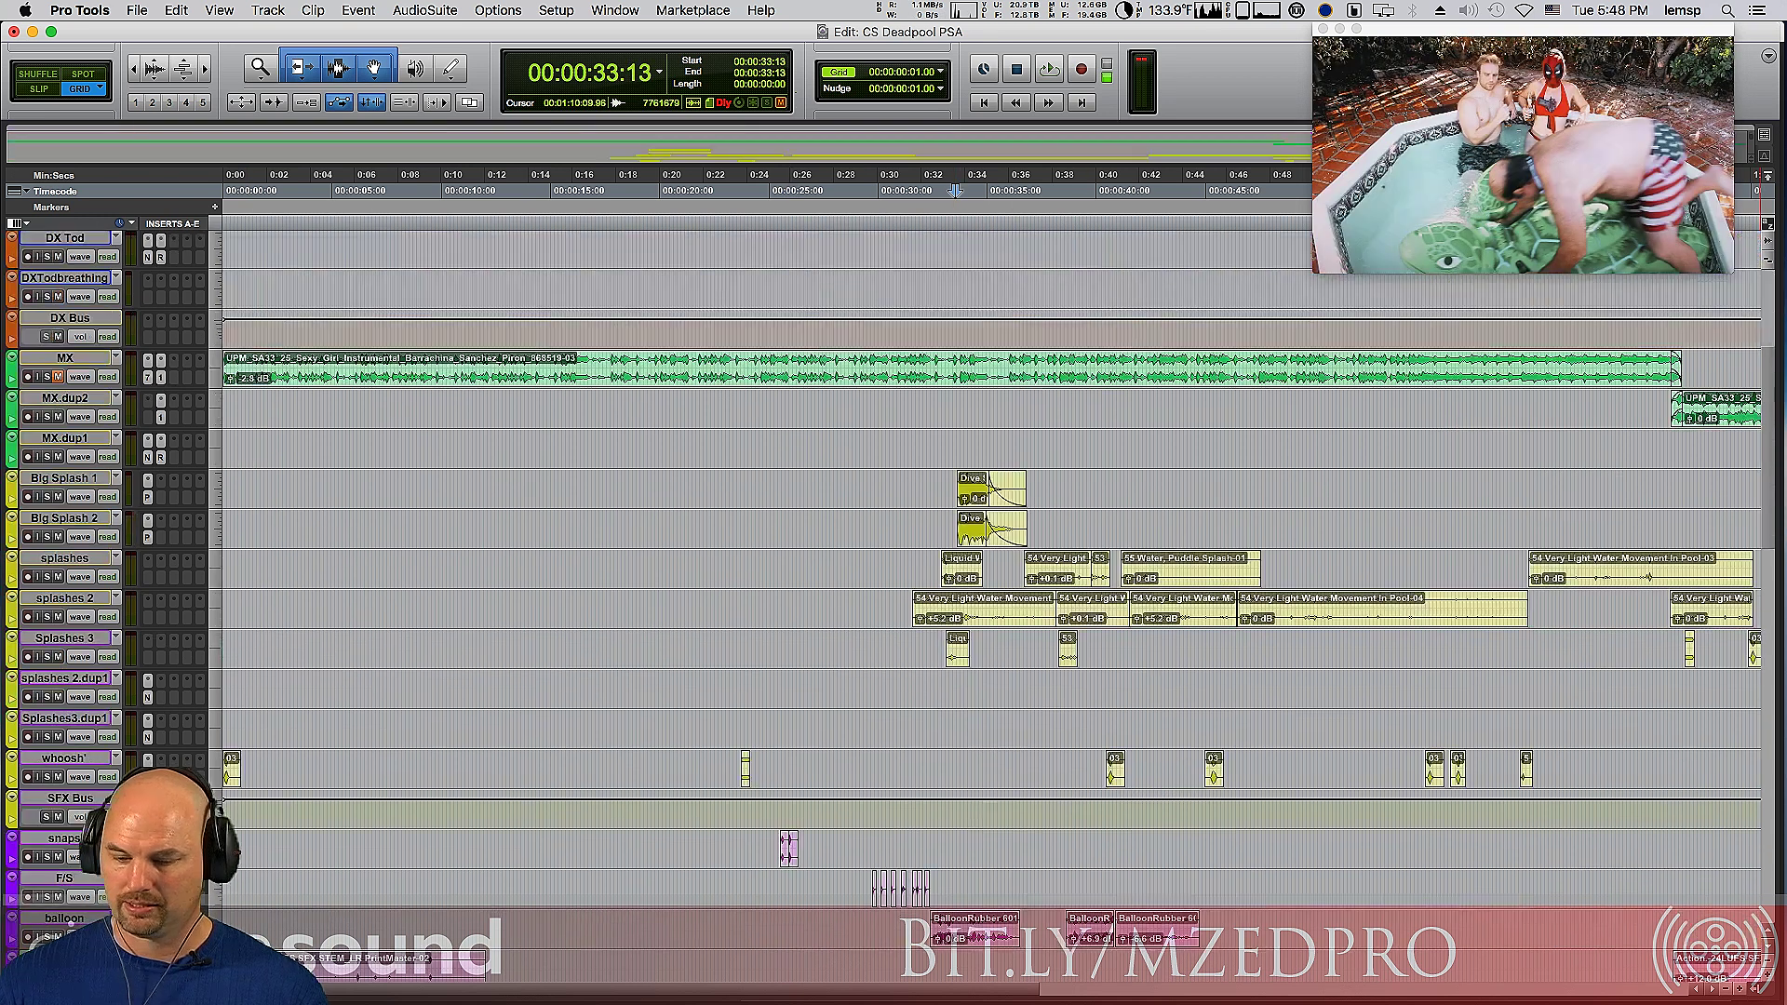
scroll(992, 549, down, 12)
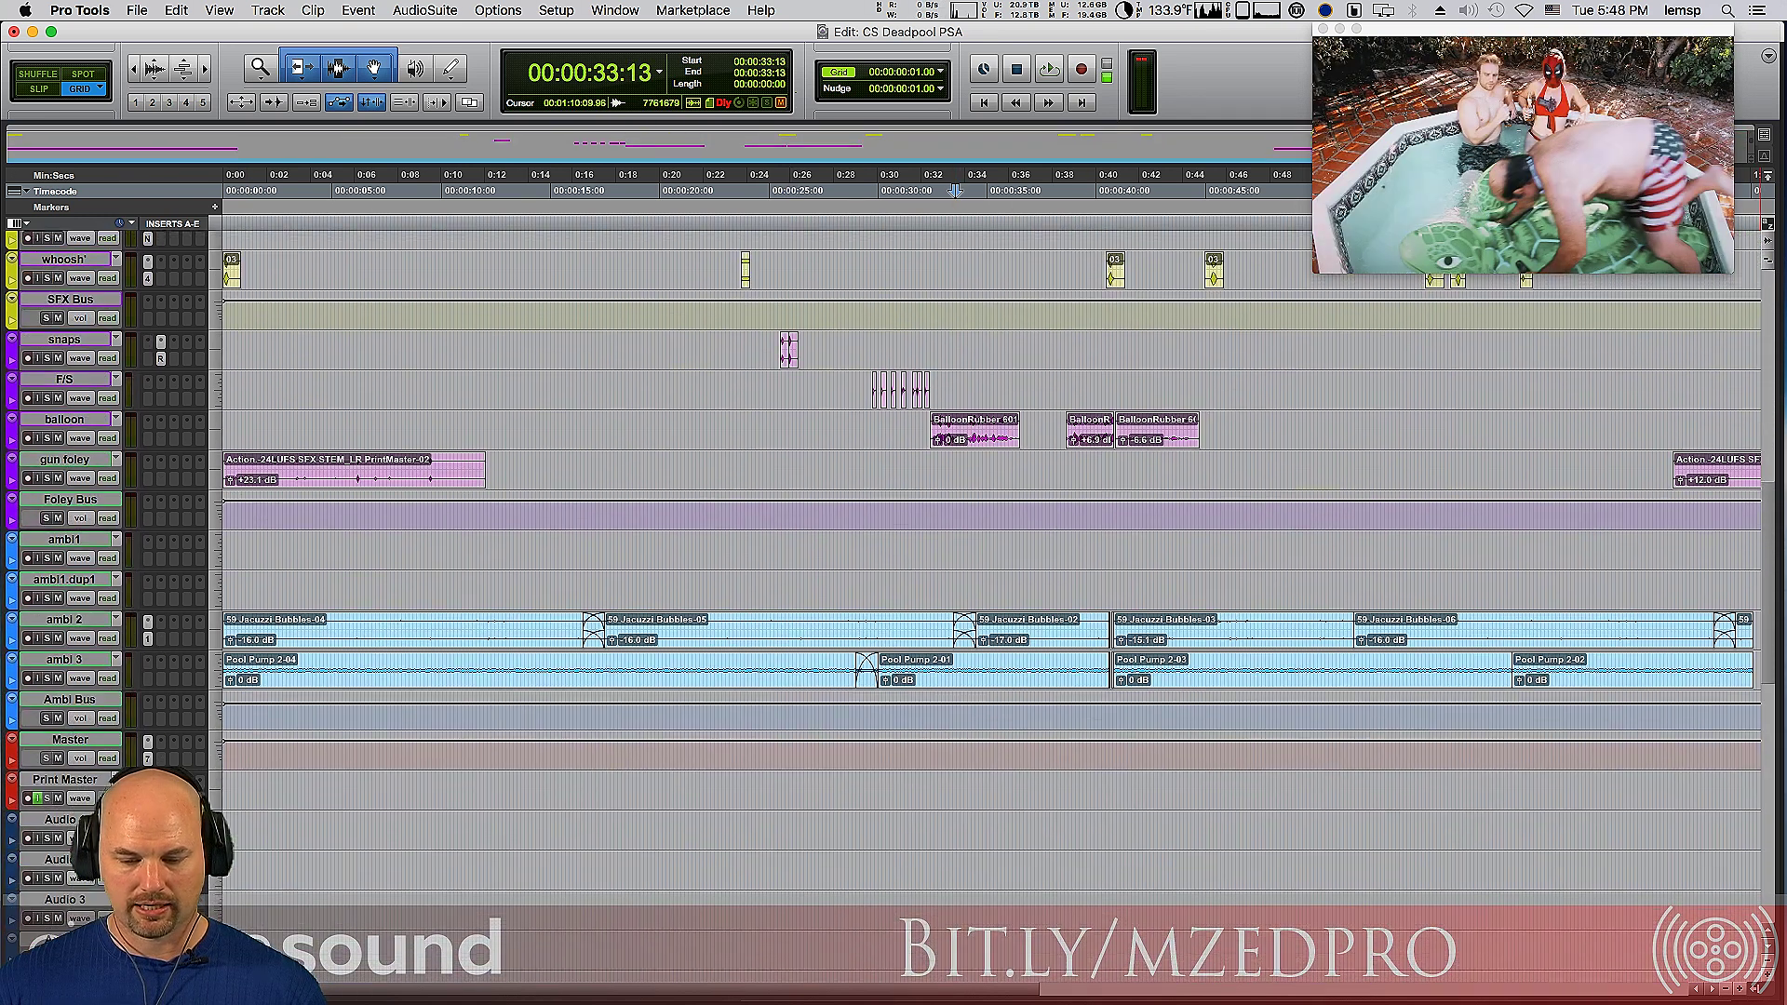
click(42, 634)
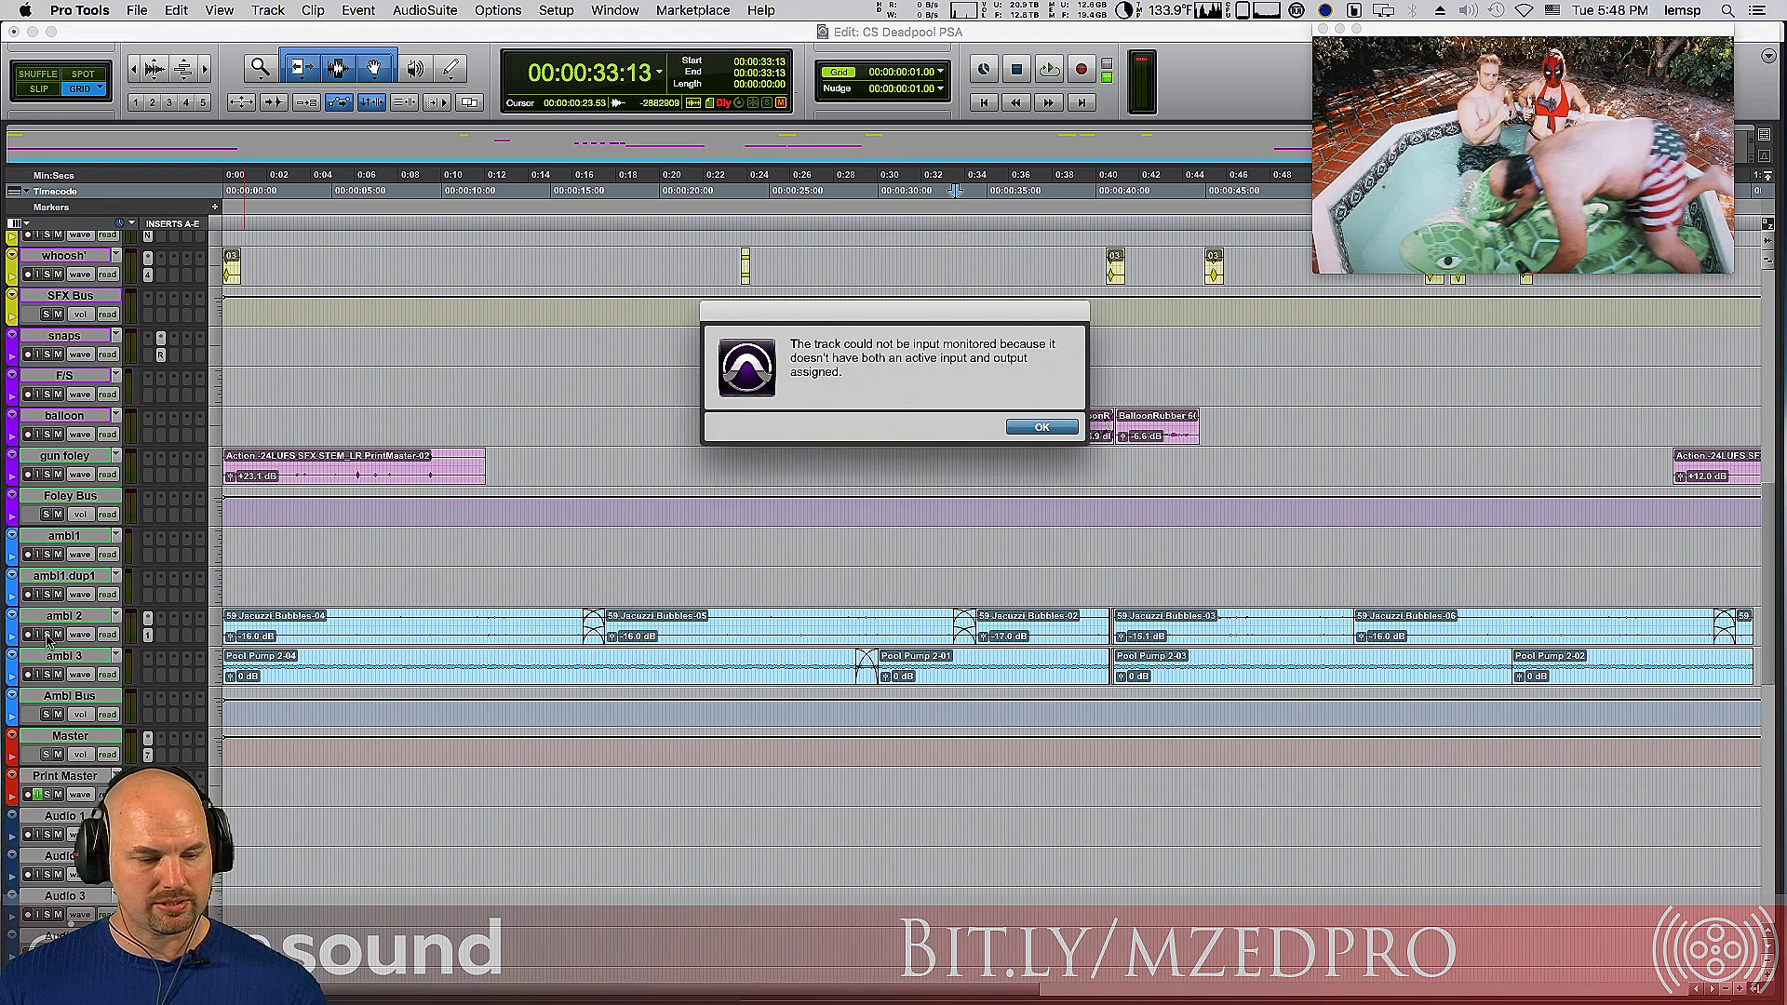
click(1043, 428)
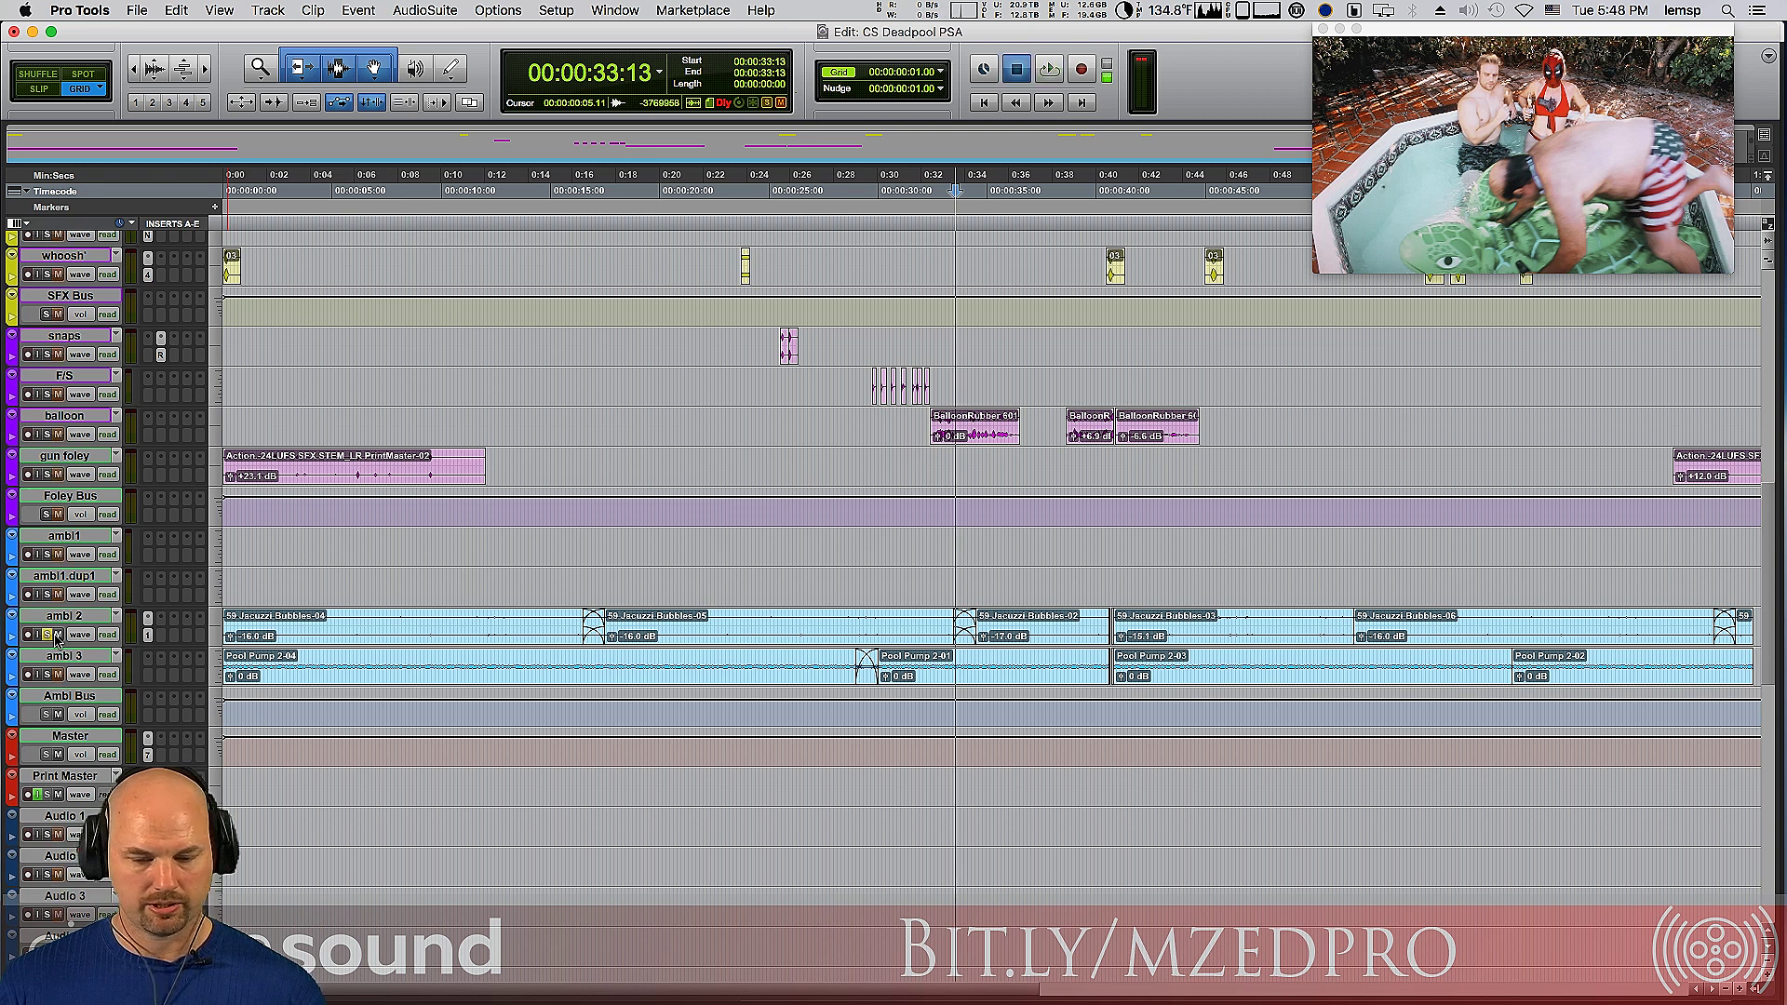
key(space)
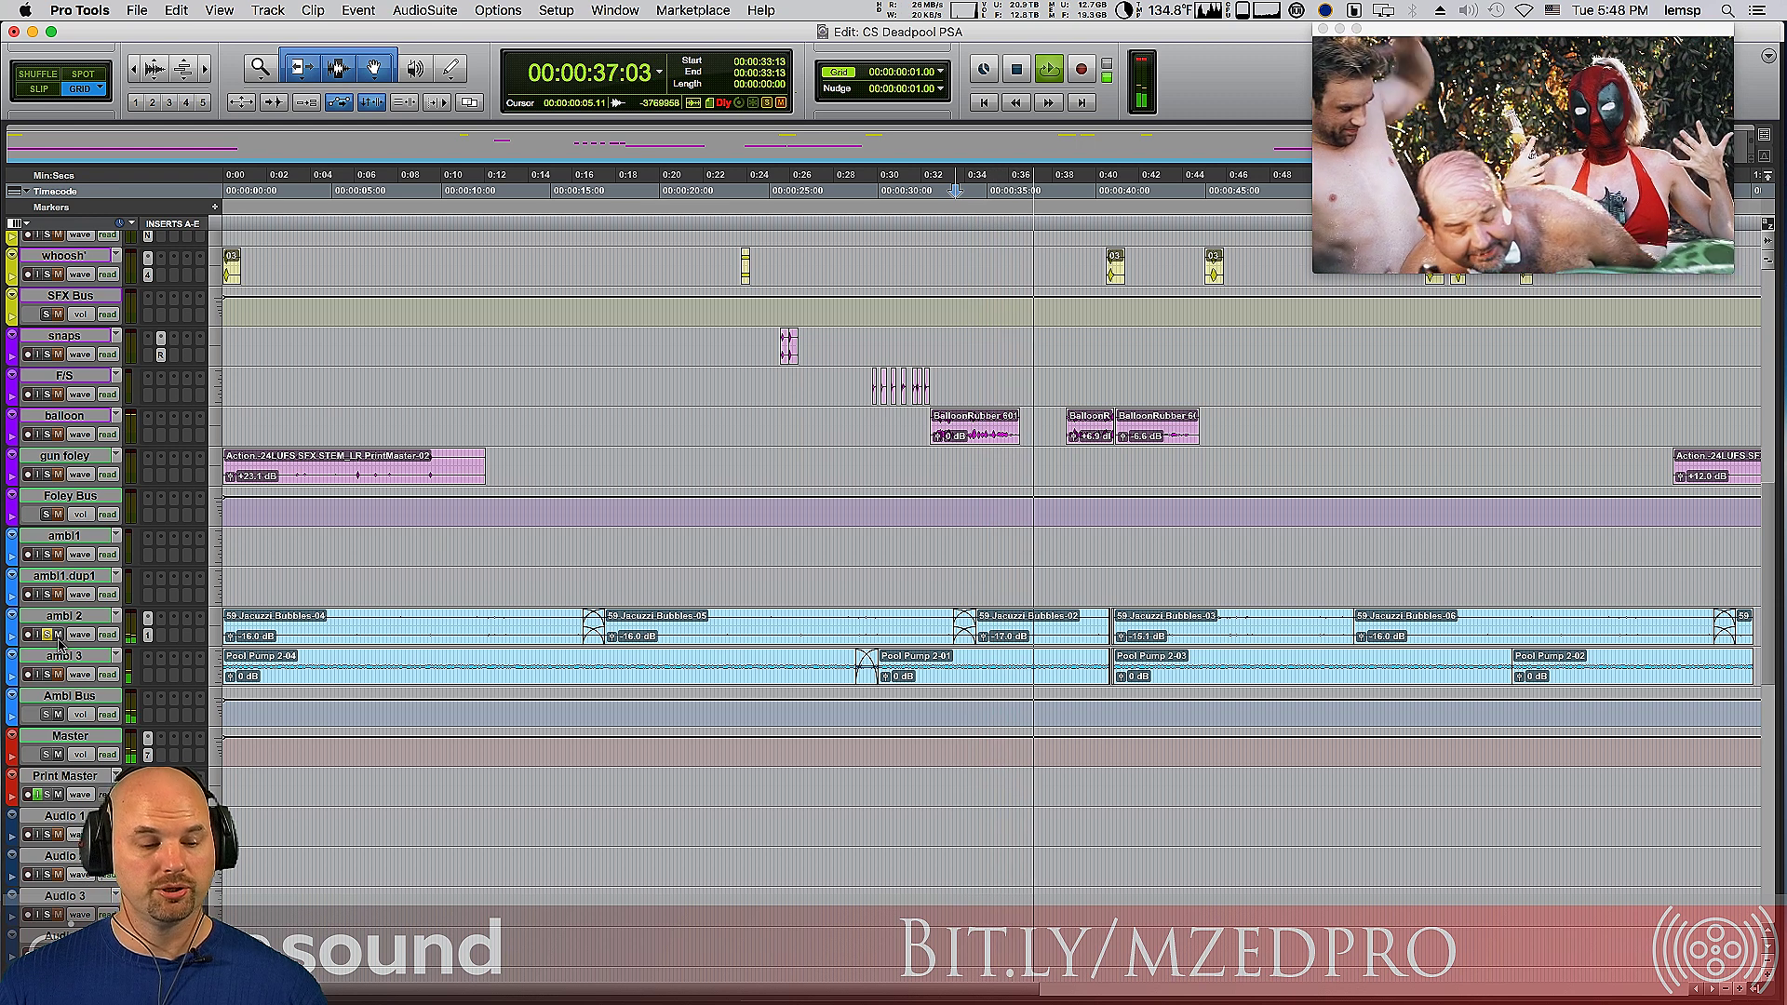
key(space)
Step: Solo ambi 3 and audition the pool pump ambience from 33:13 twice
click(47, 674)
key(space)
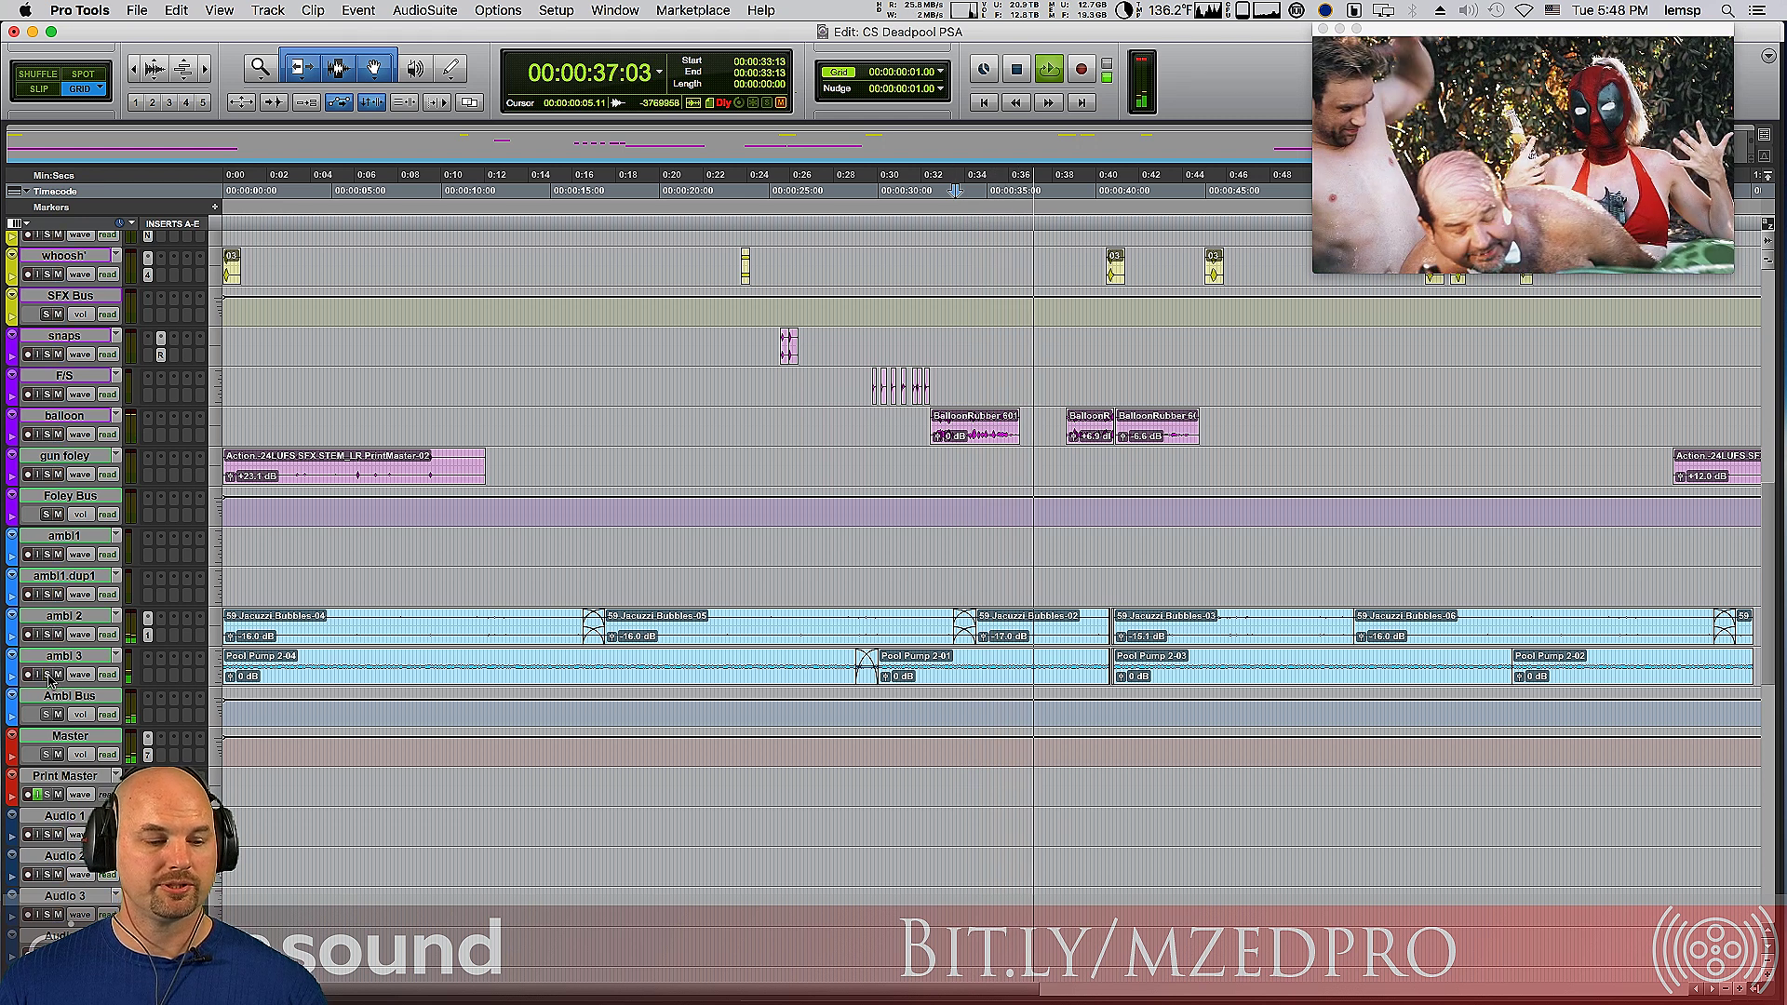
key(space)
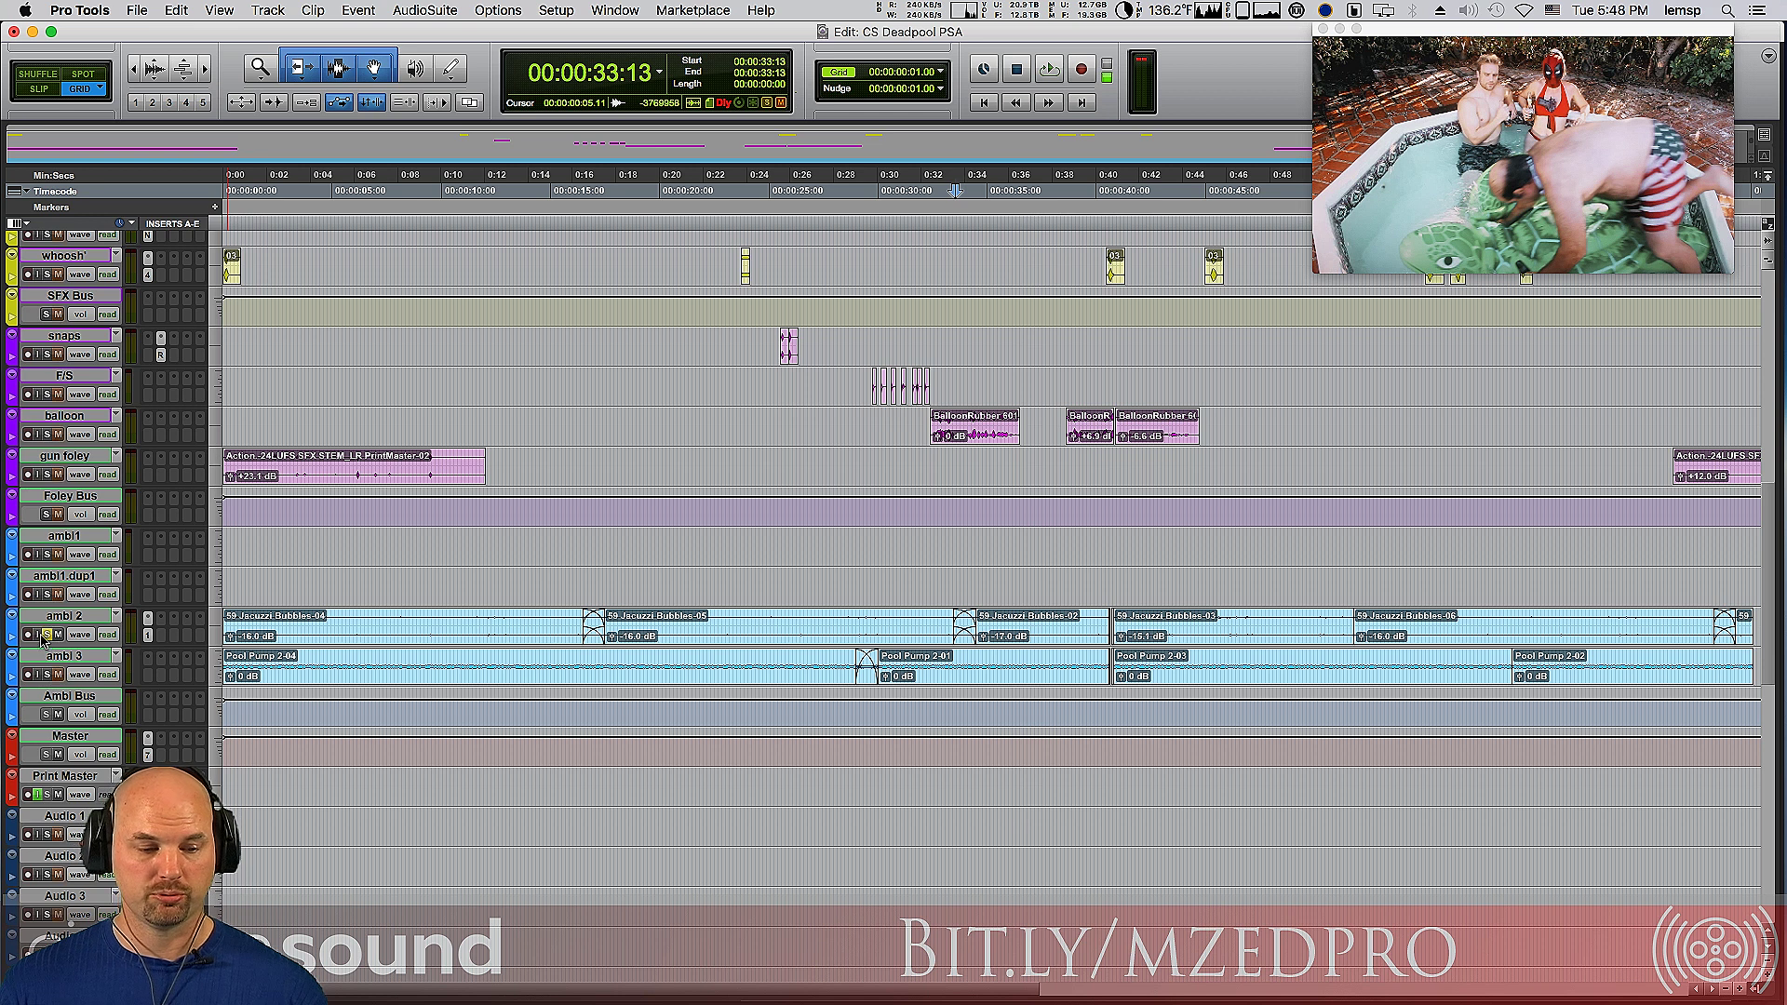
click(49, 674)
key(space)
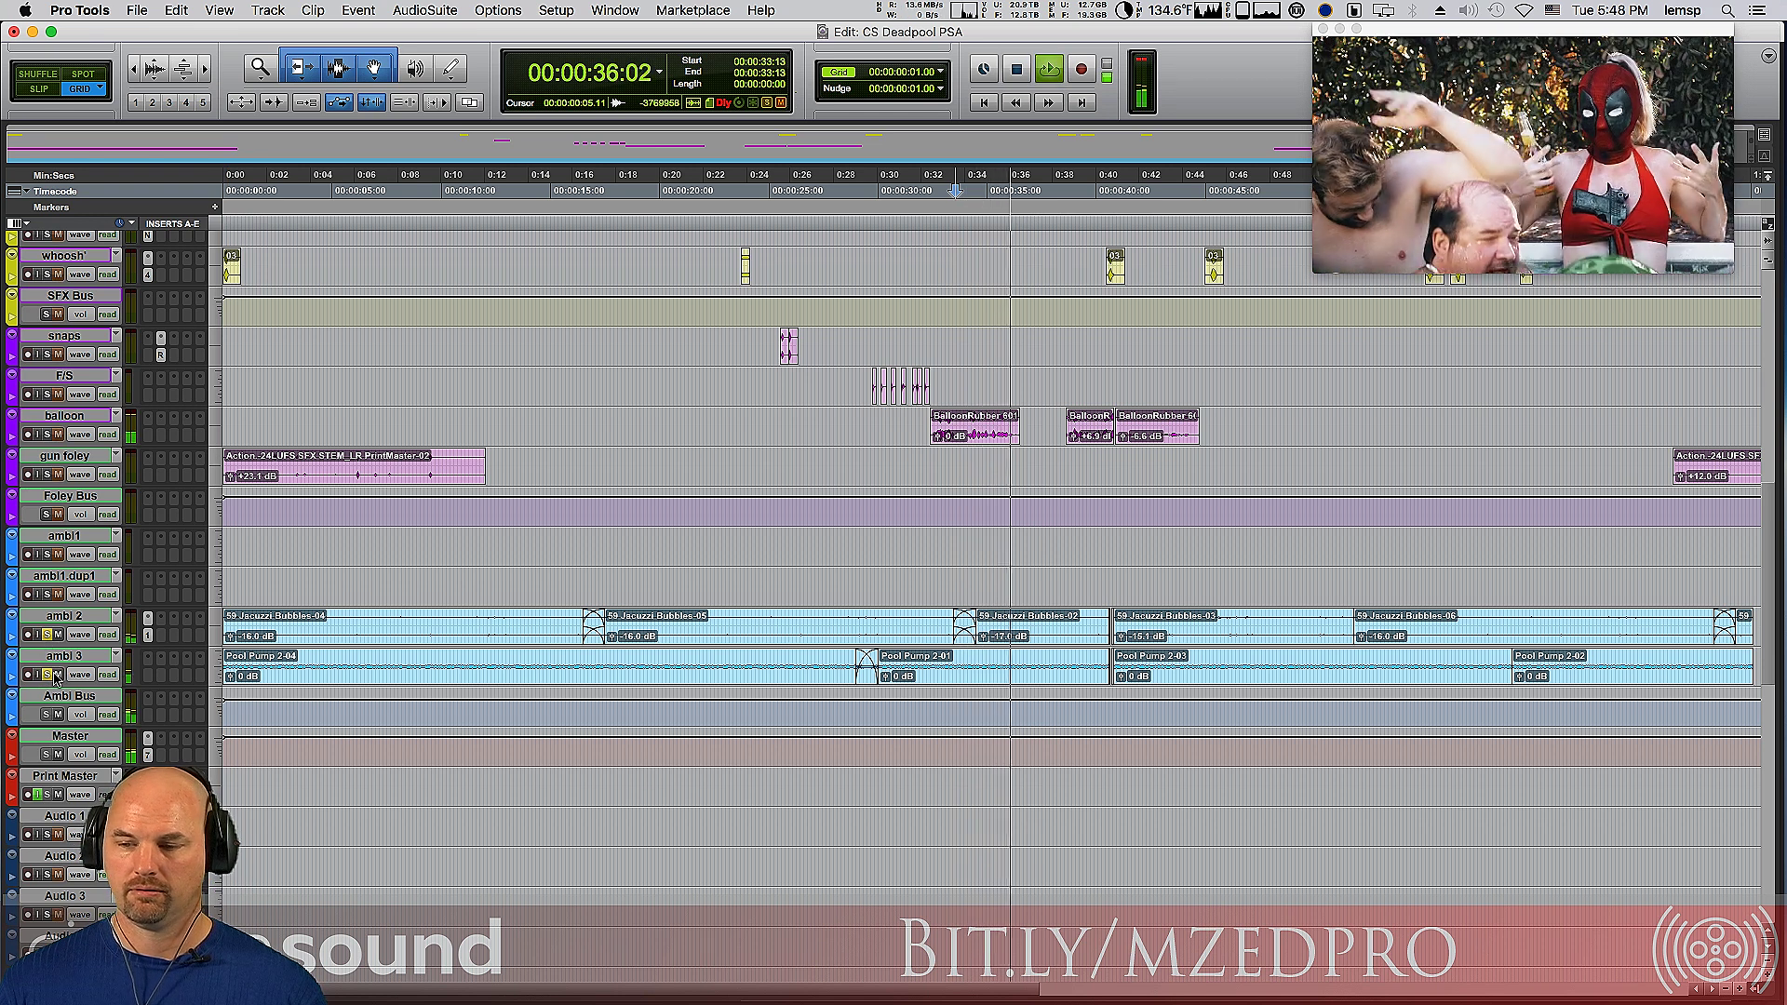
key(space)
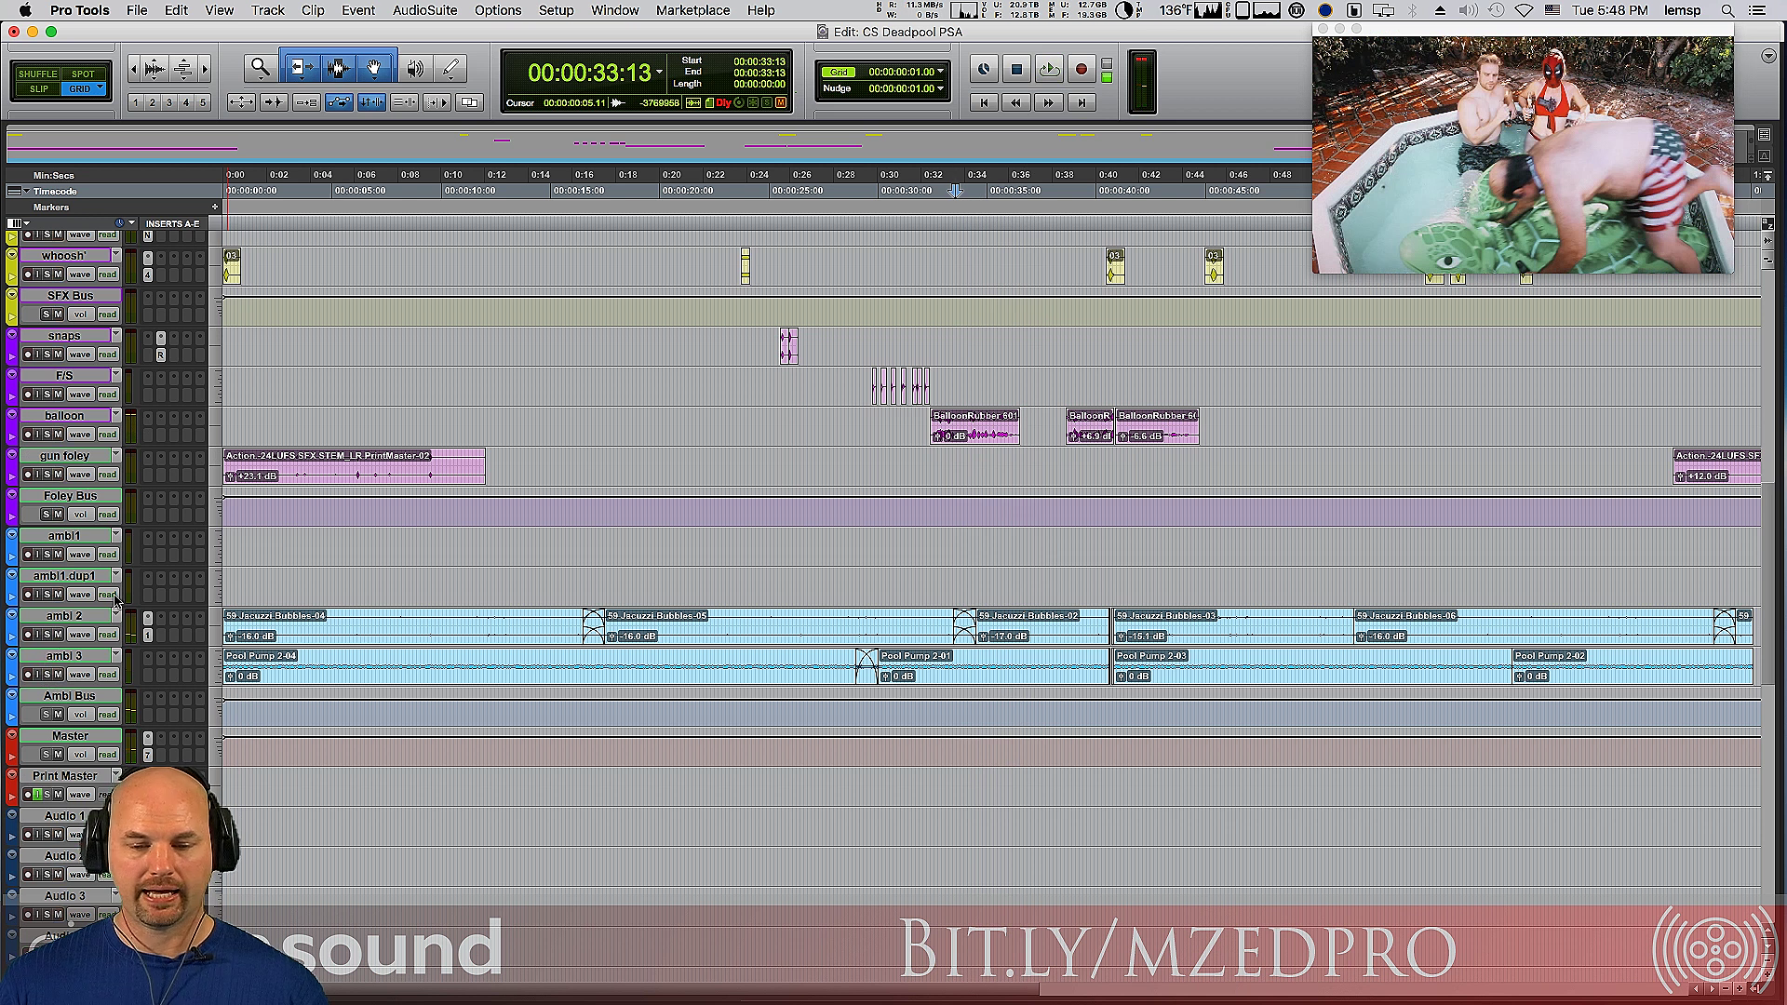
scroll(1016, 557, up, 5)
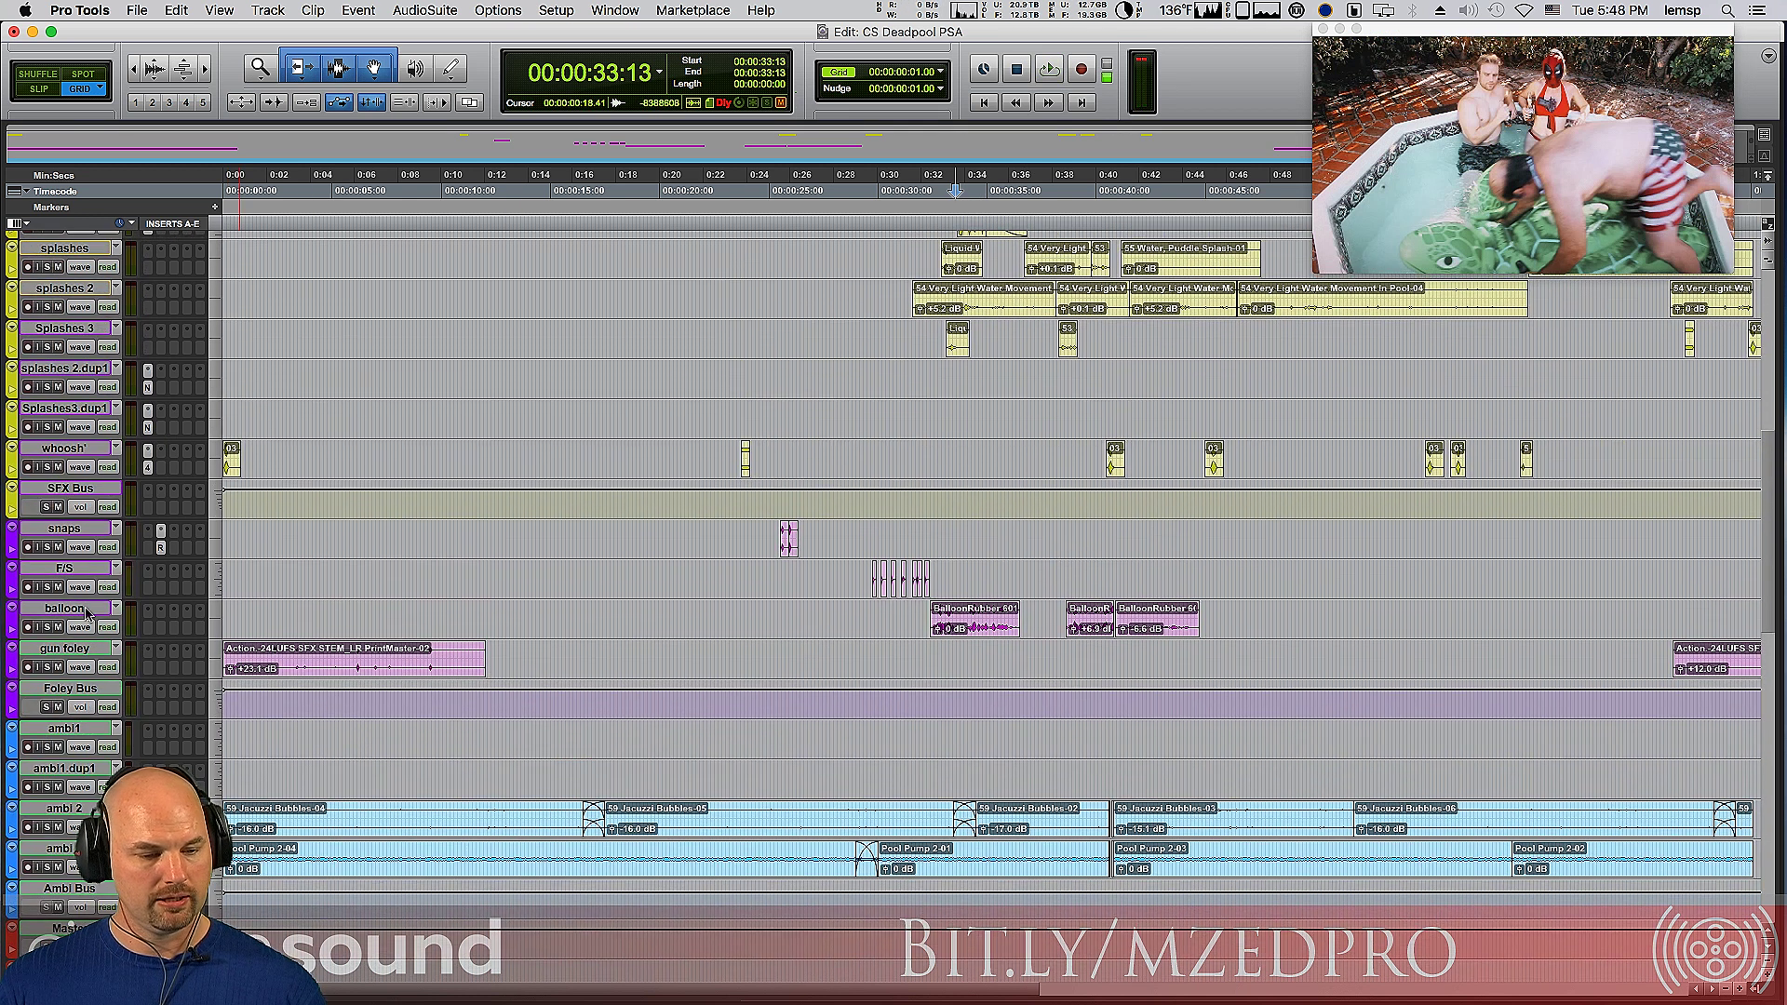
Step: Solo the snaps Foley track and play it against picture from about 0:25
click(777, 533)
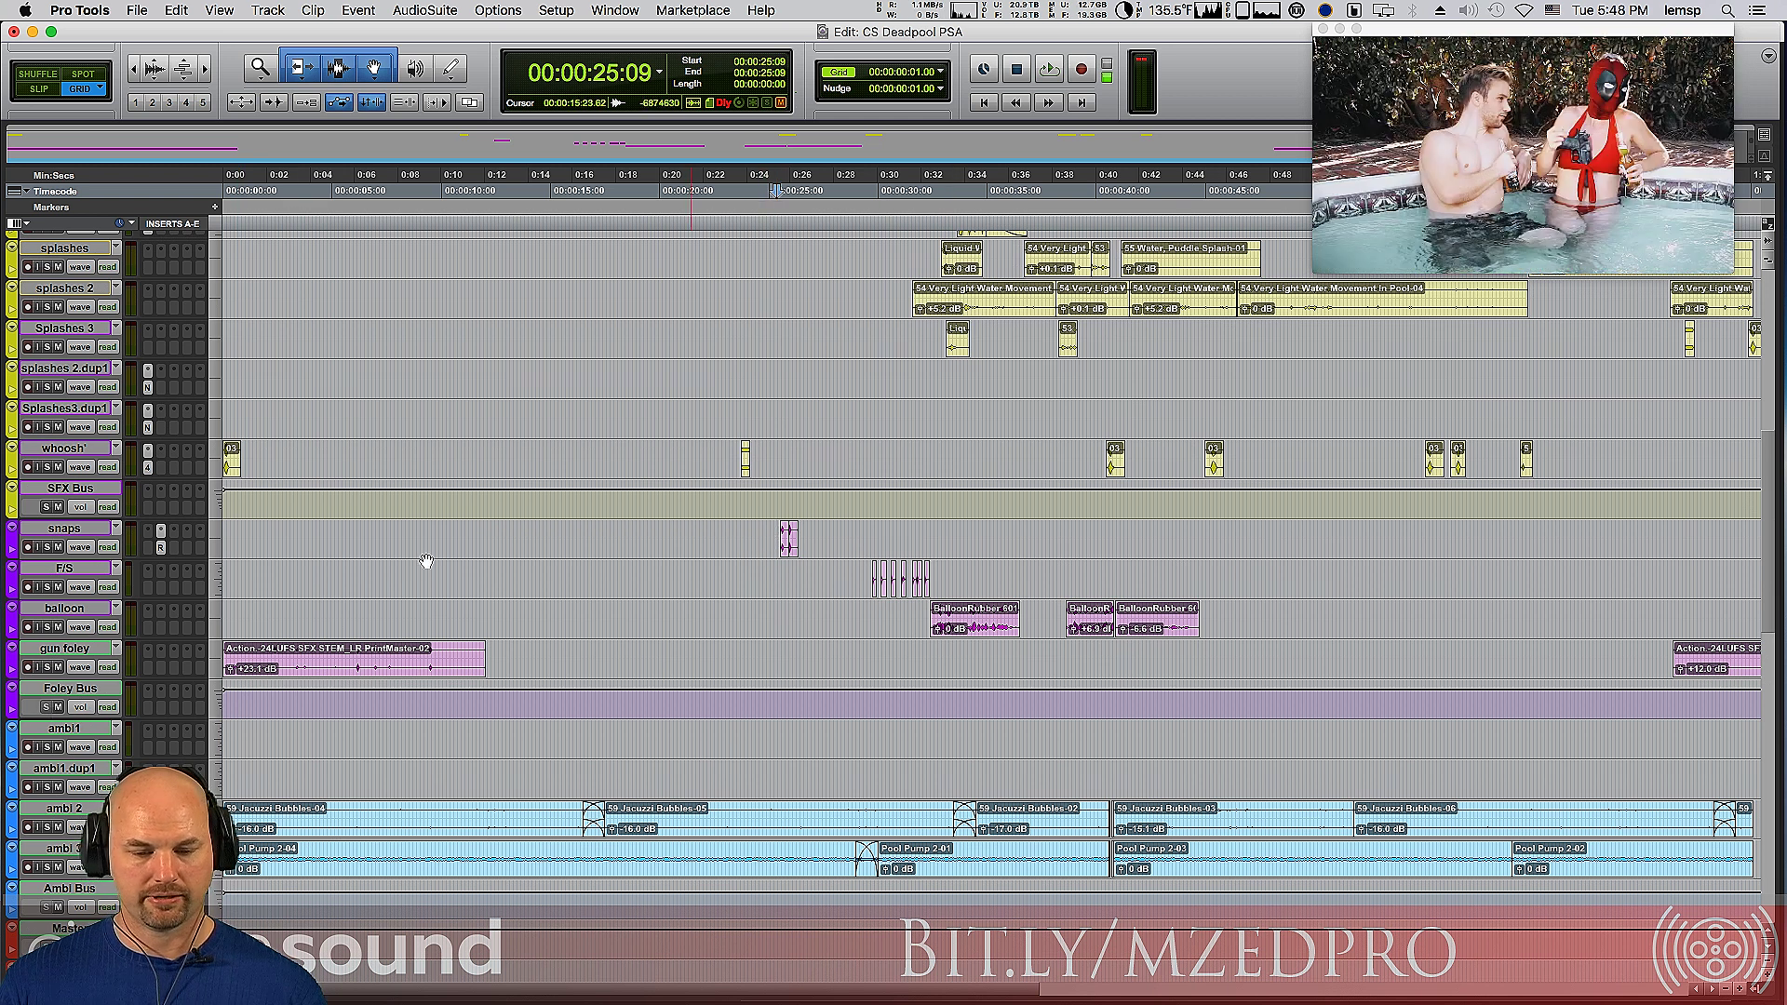
click(47, 547)
key(space)
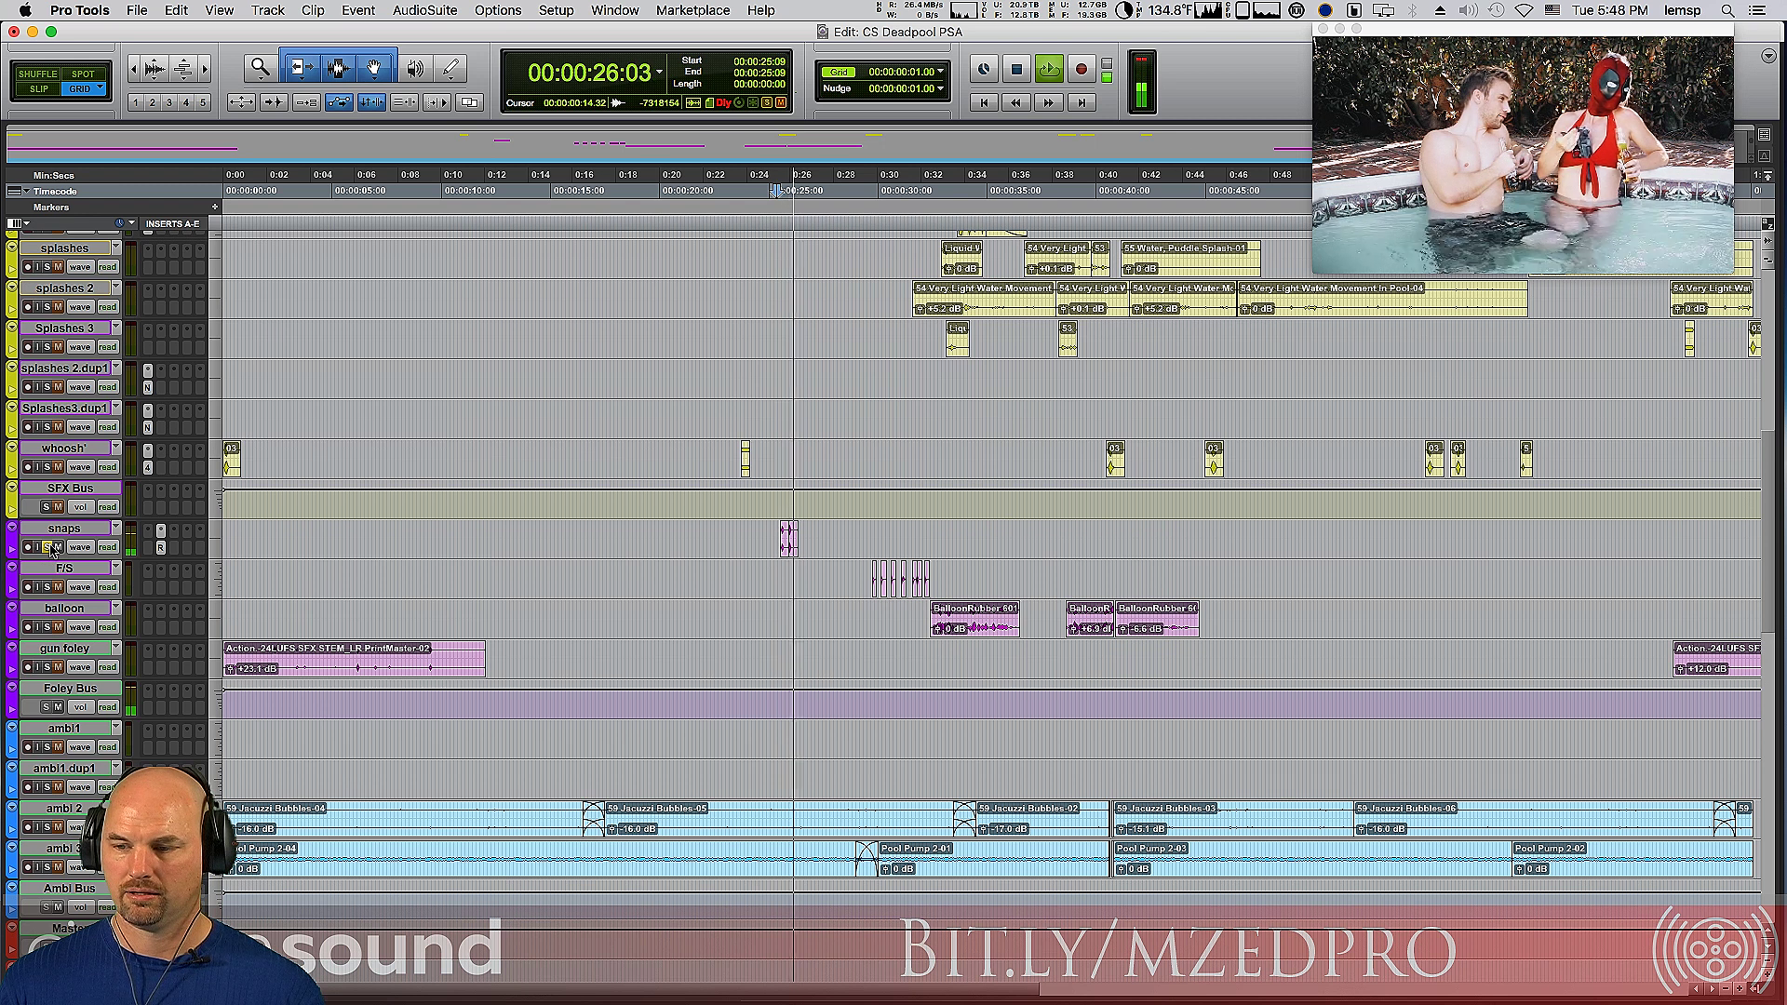
key(space)
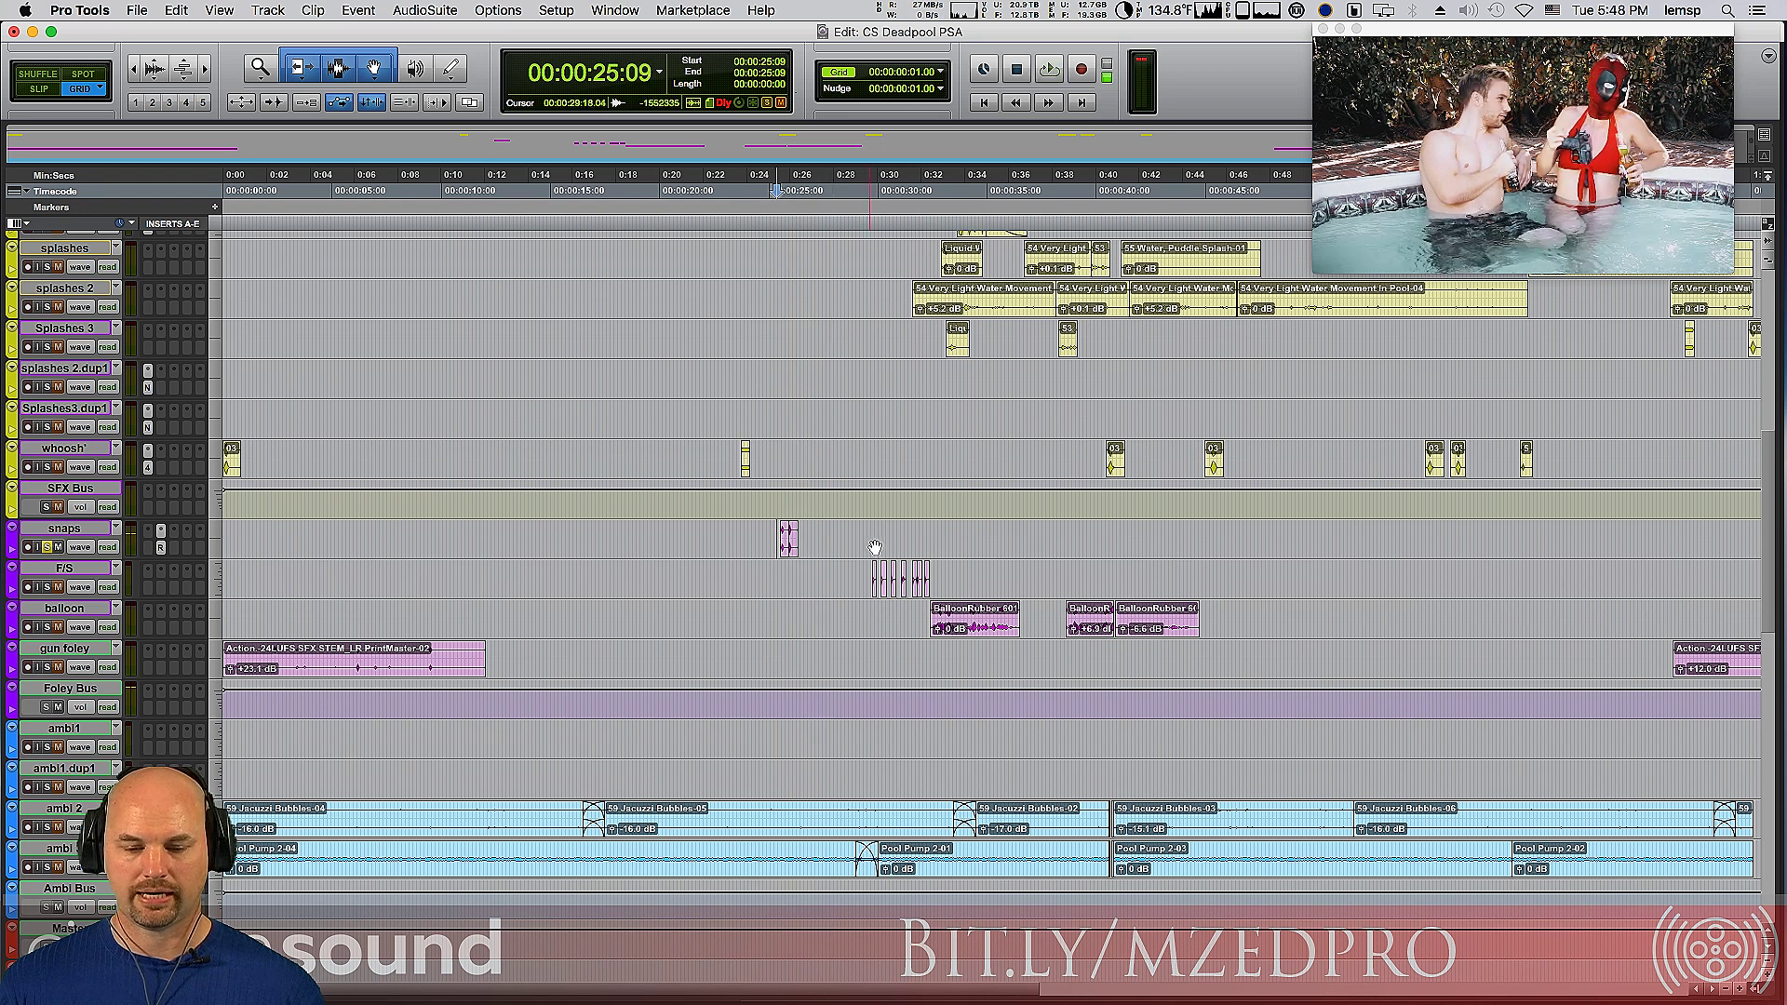
Step: Move the play start to 00:00:29:18 and play the snaps section twice
click(872, 540)
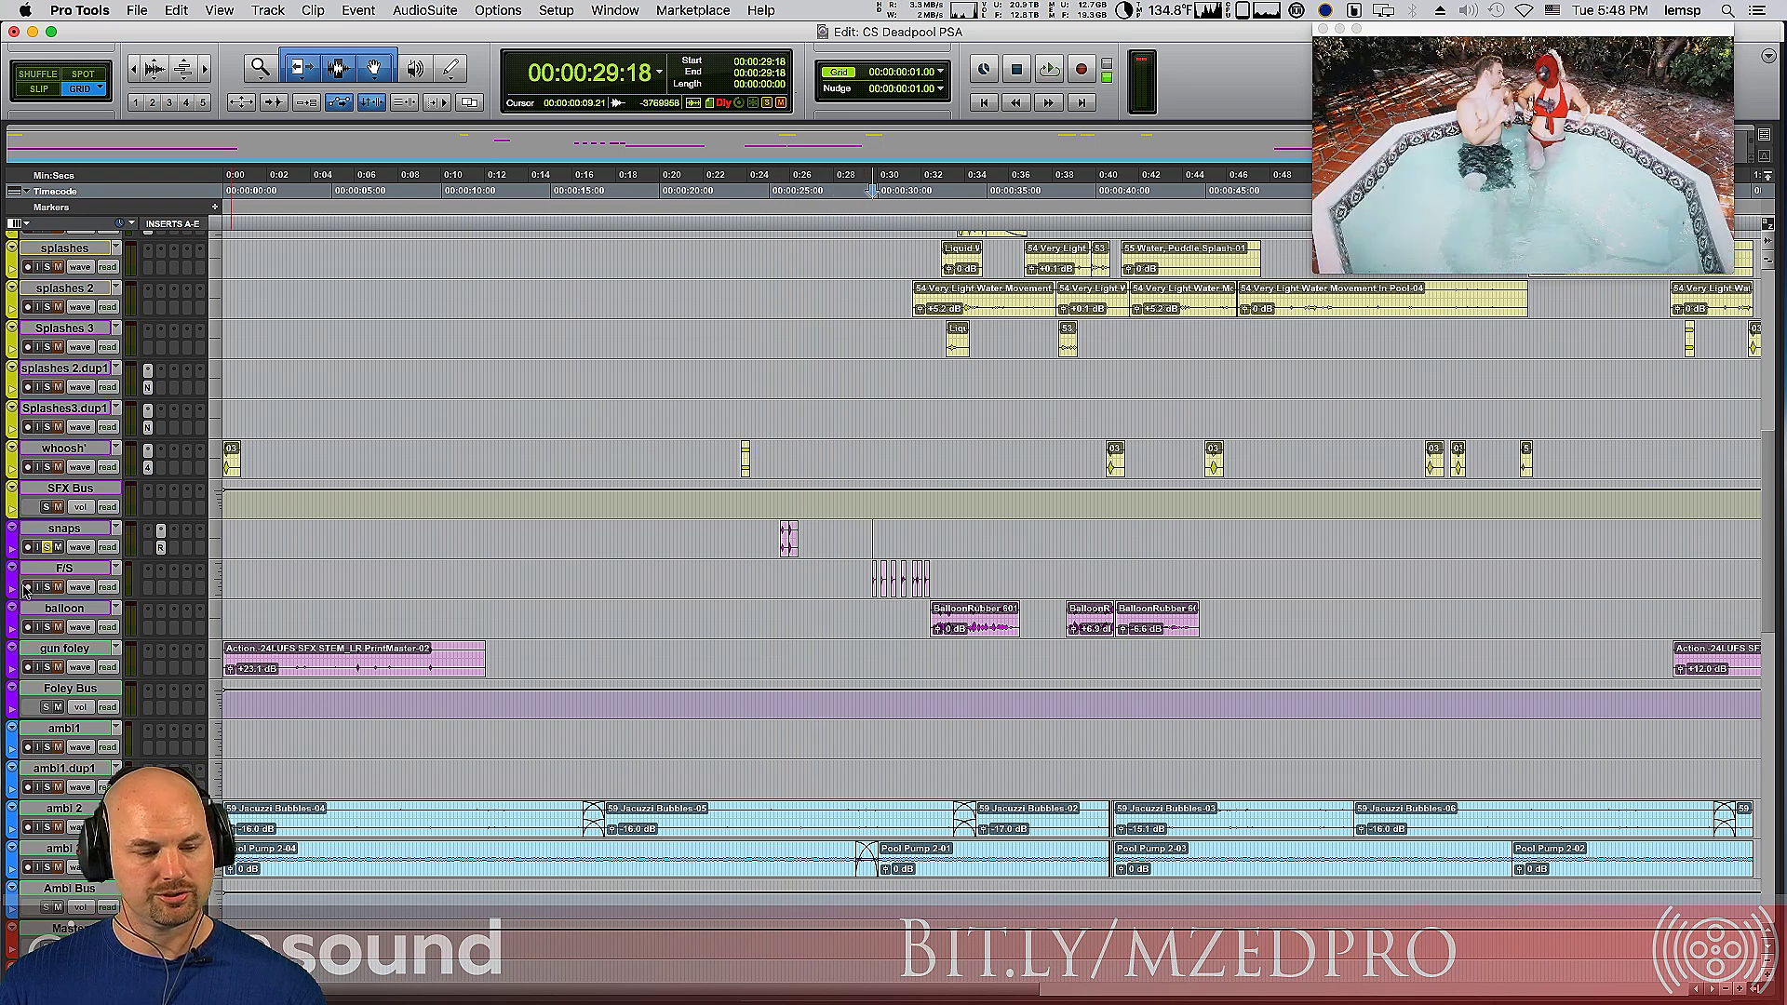
key(space)
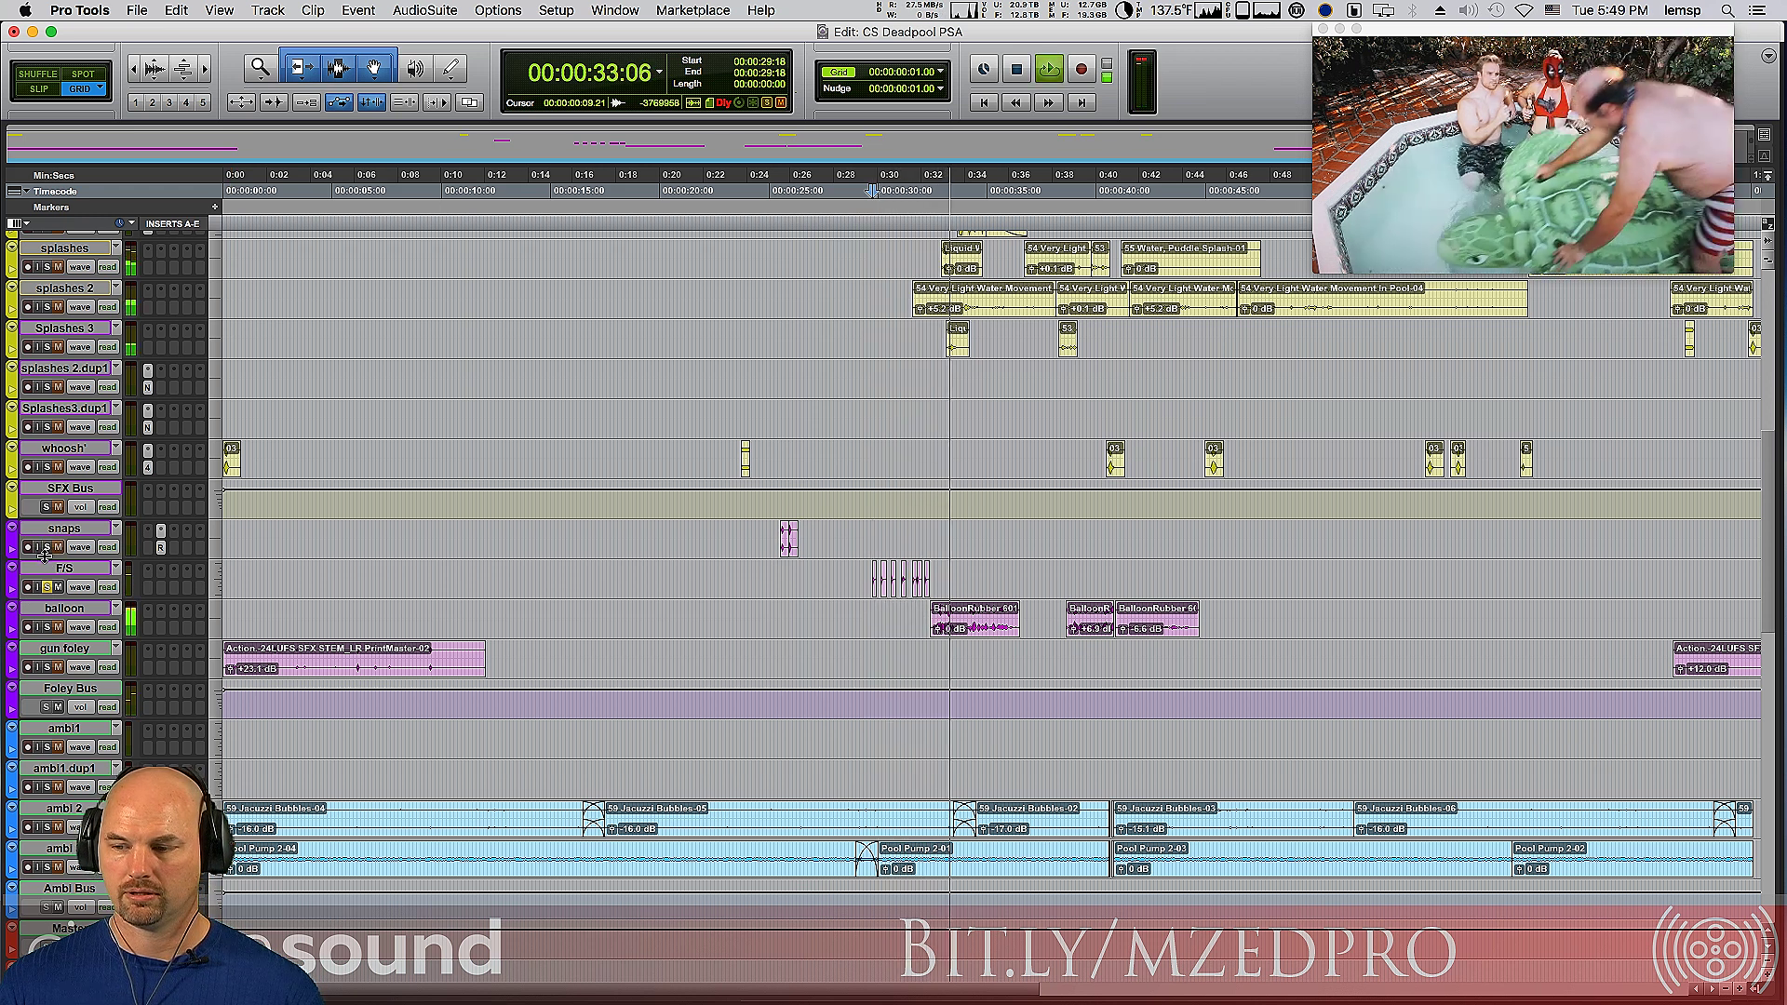
key(space)
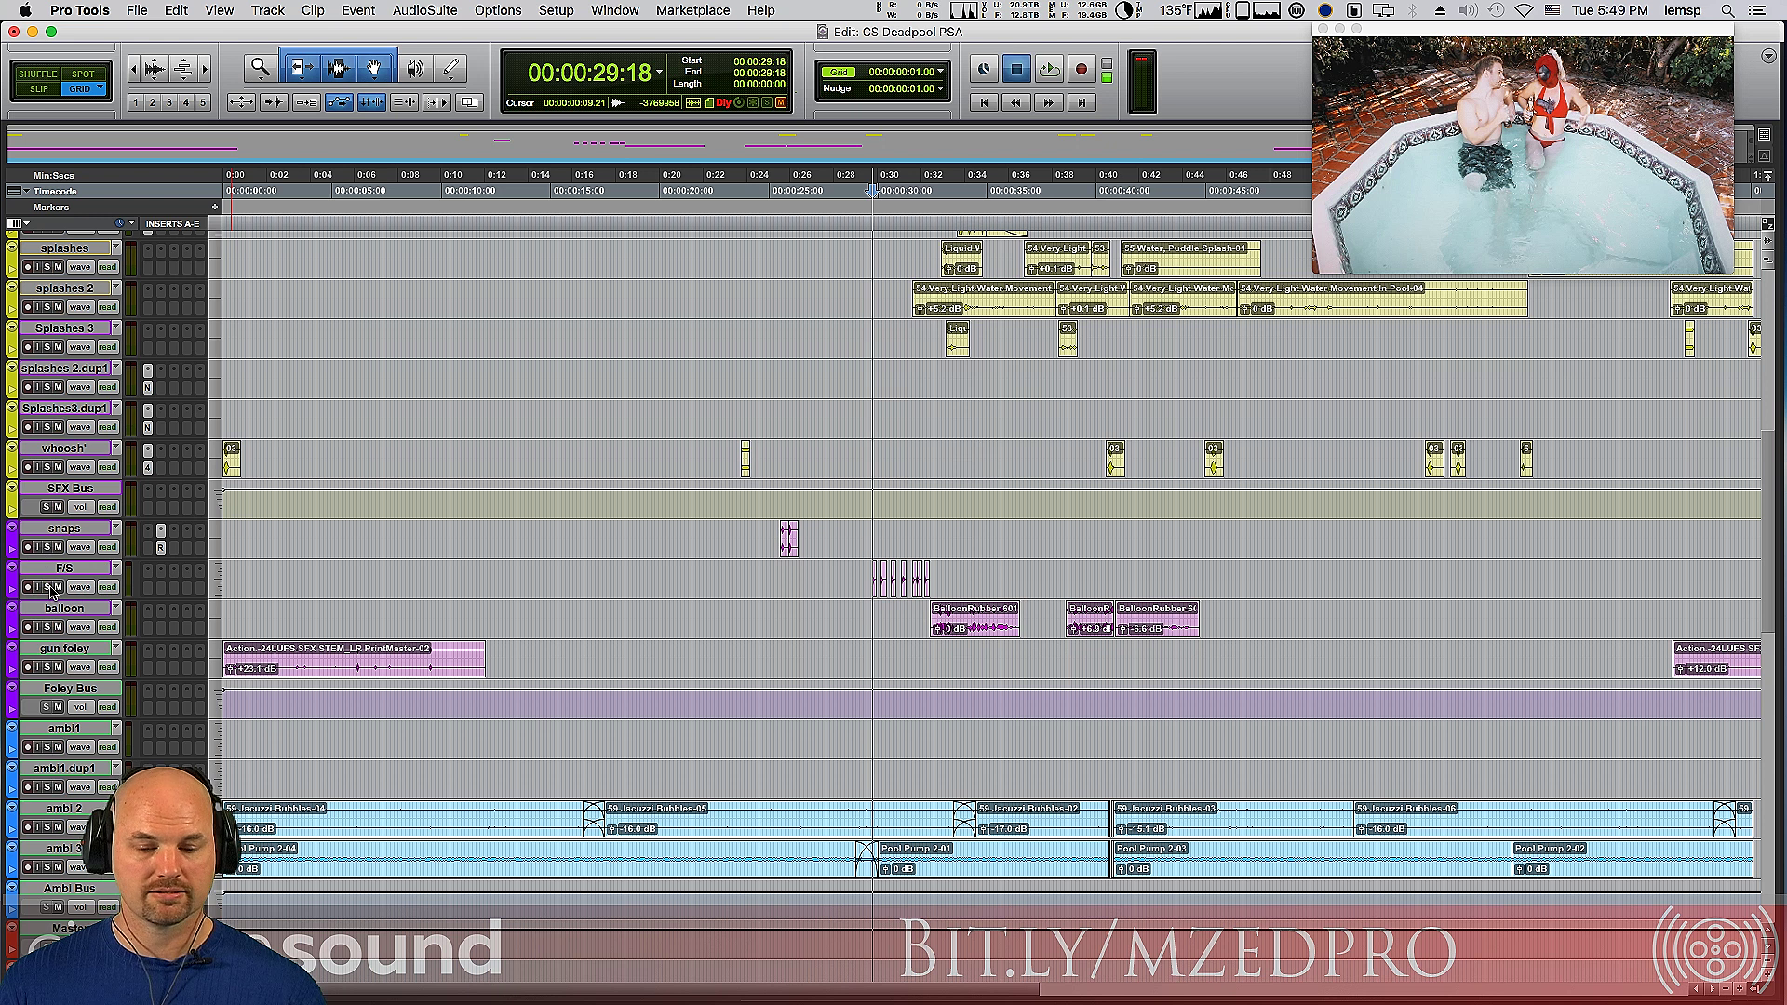
key(space)
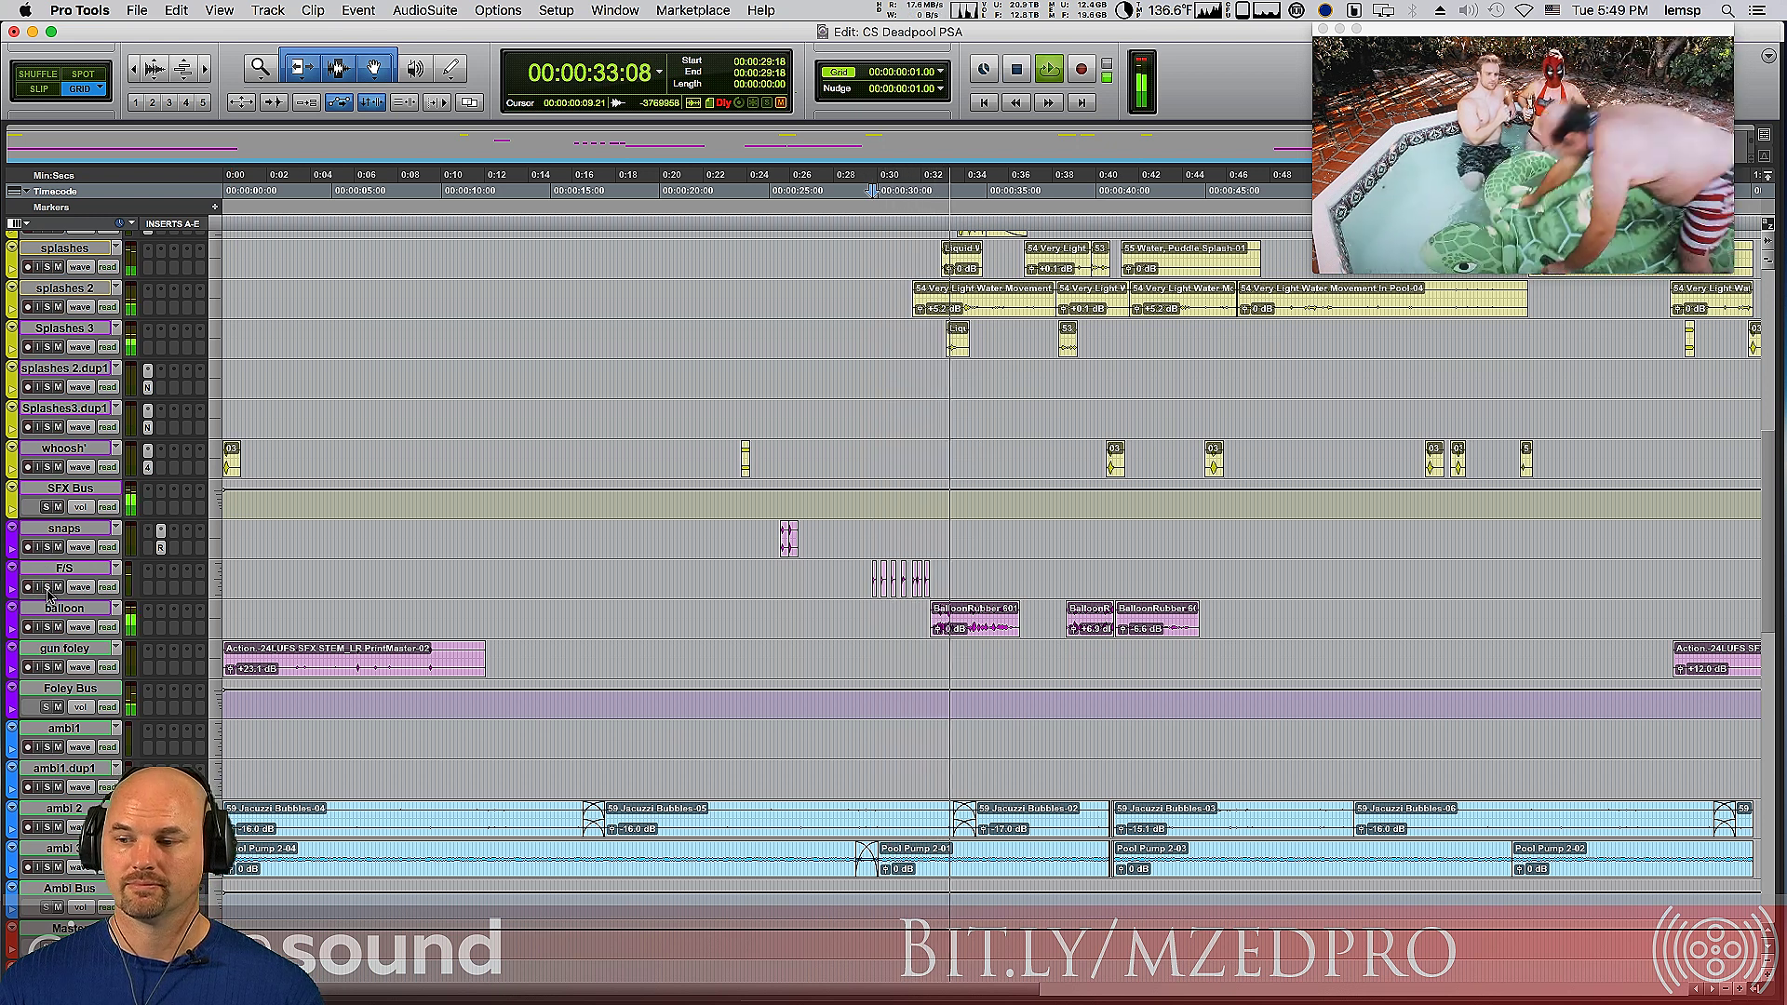
key(space)
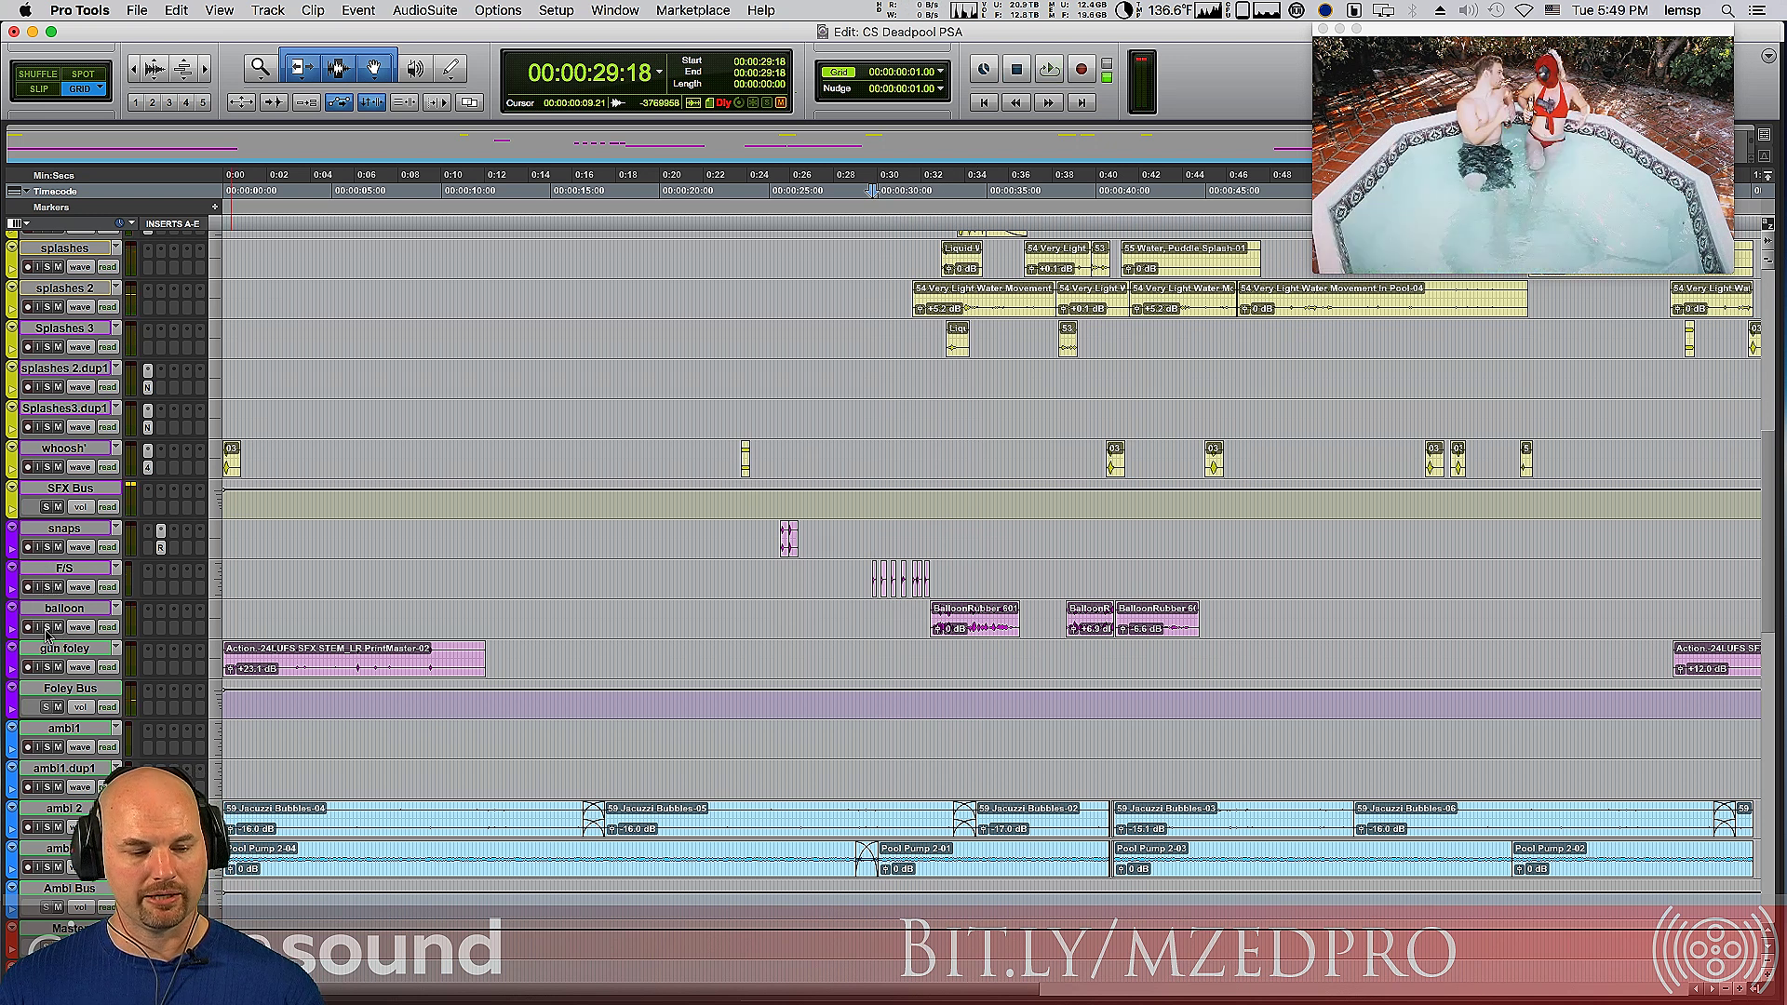
Step: Replay from 29:18, then audition the balloon rubber Foley from 32:02 three times against picture
key(space)
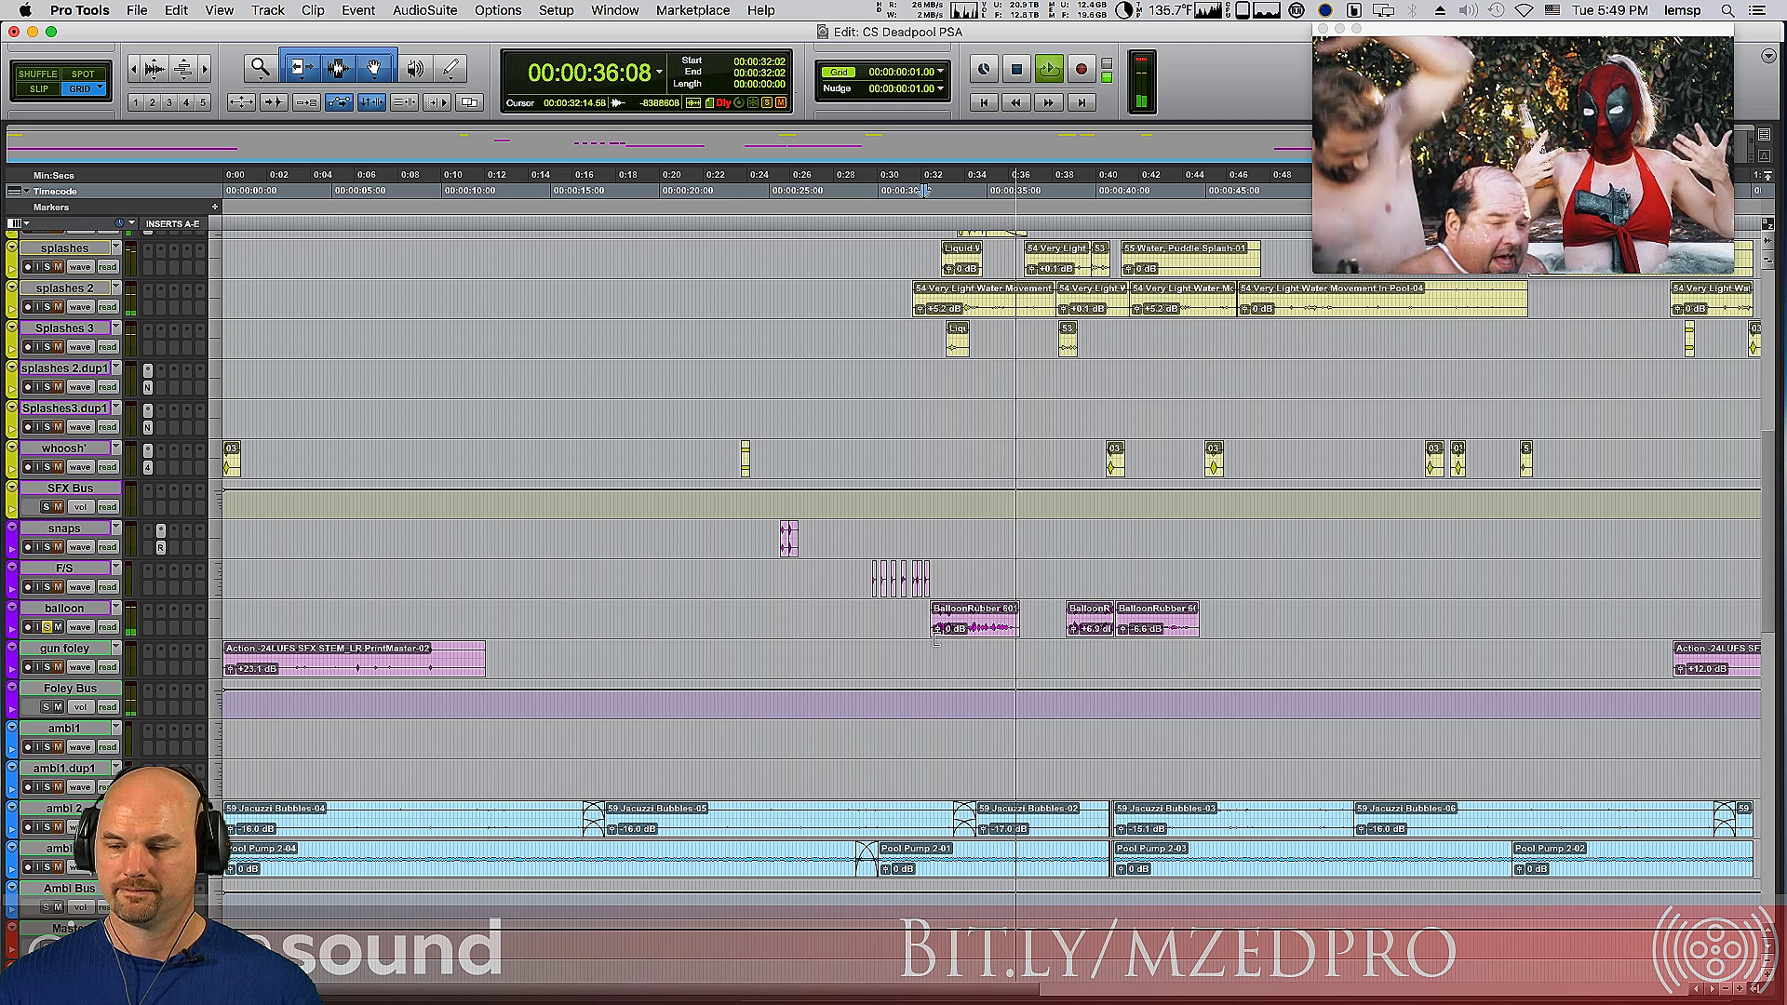
key(space)
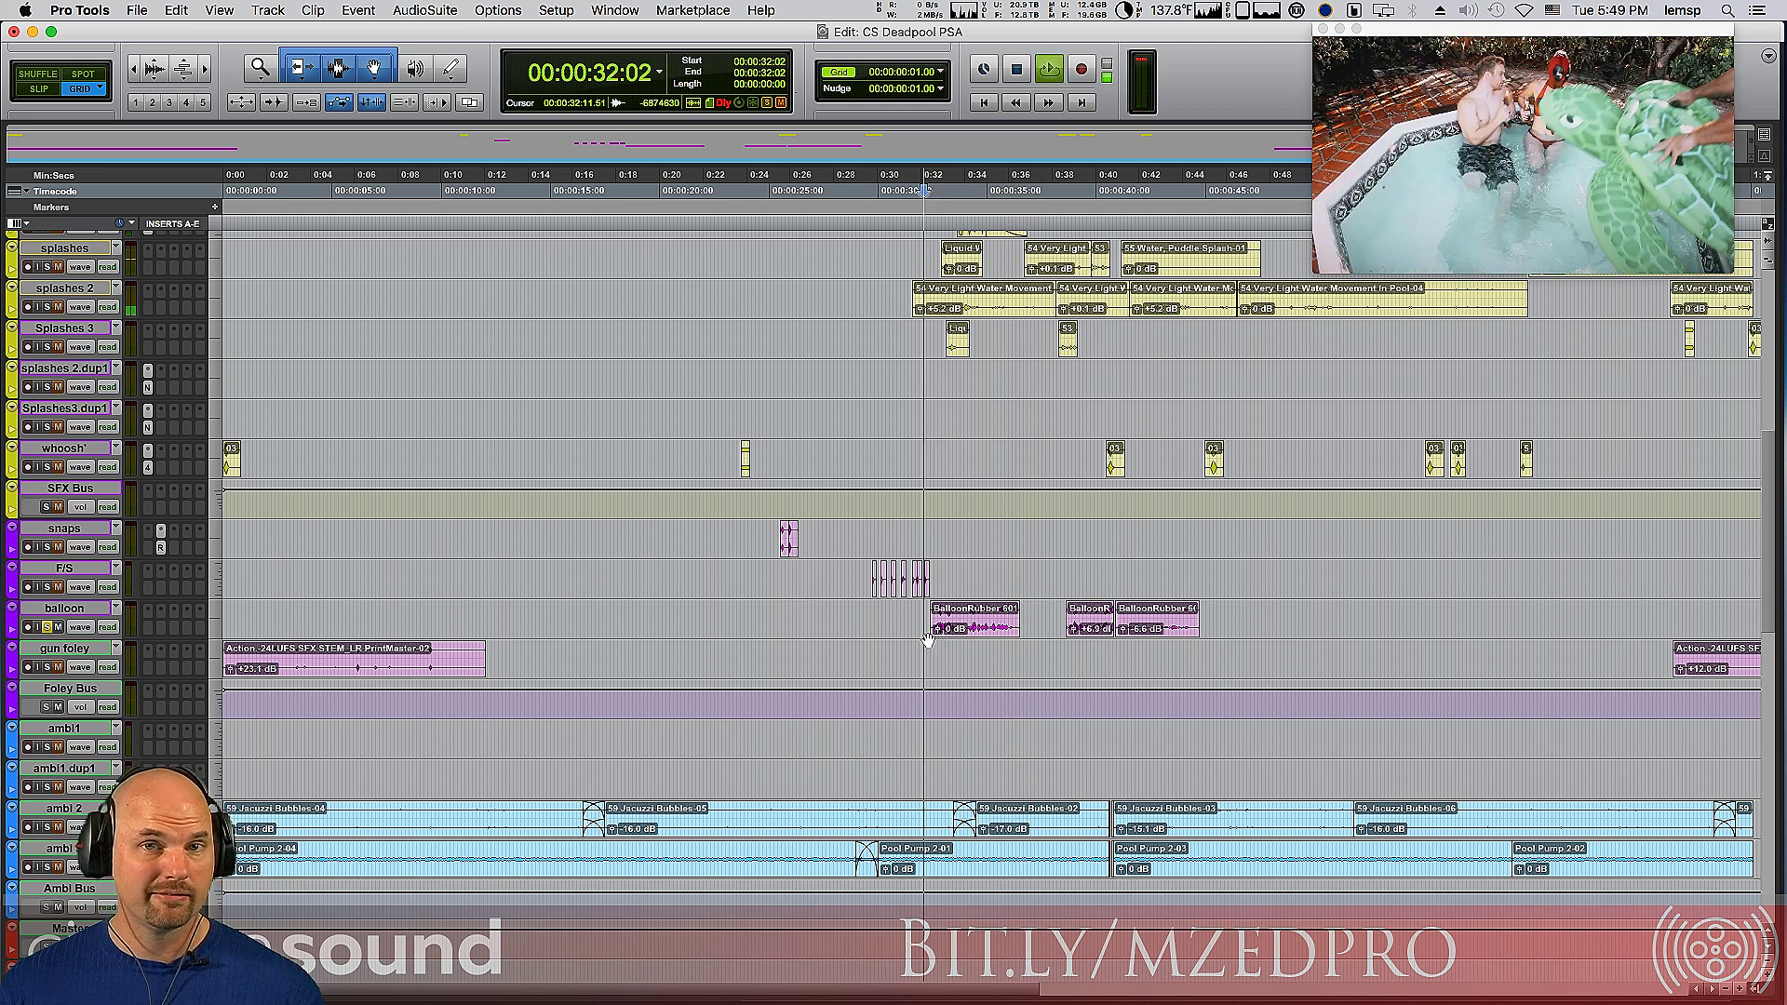
key(space)
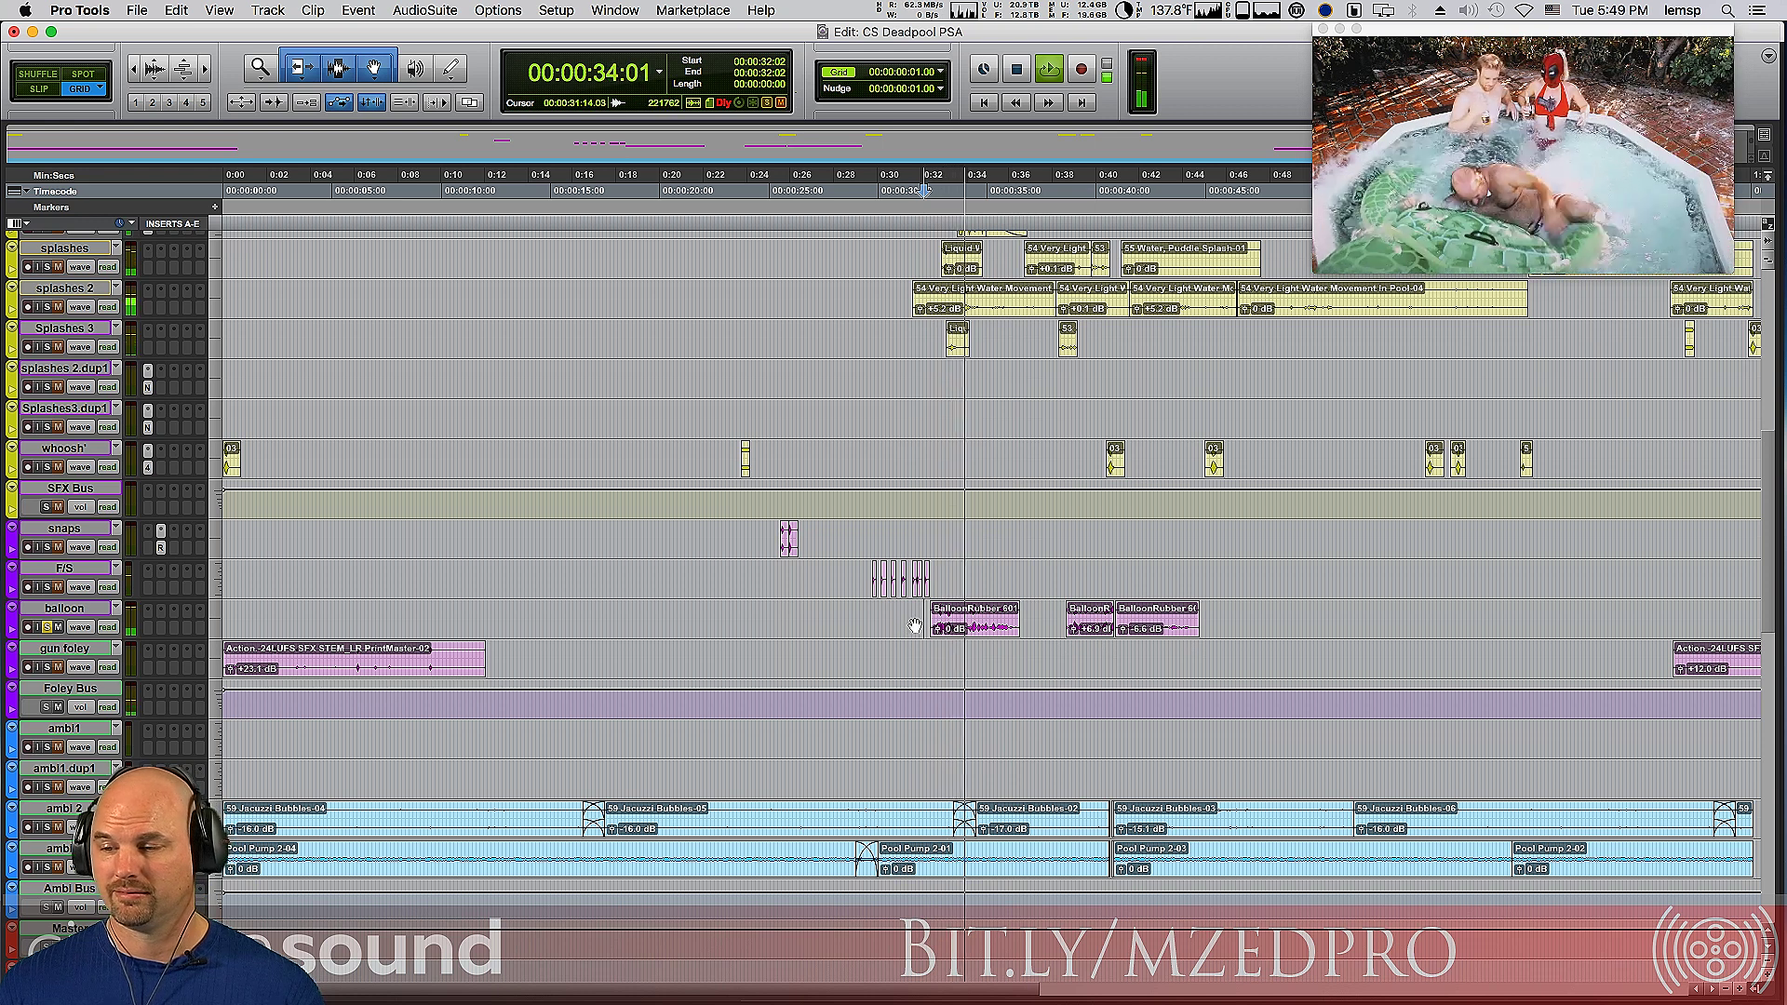
key(space)
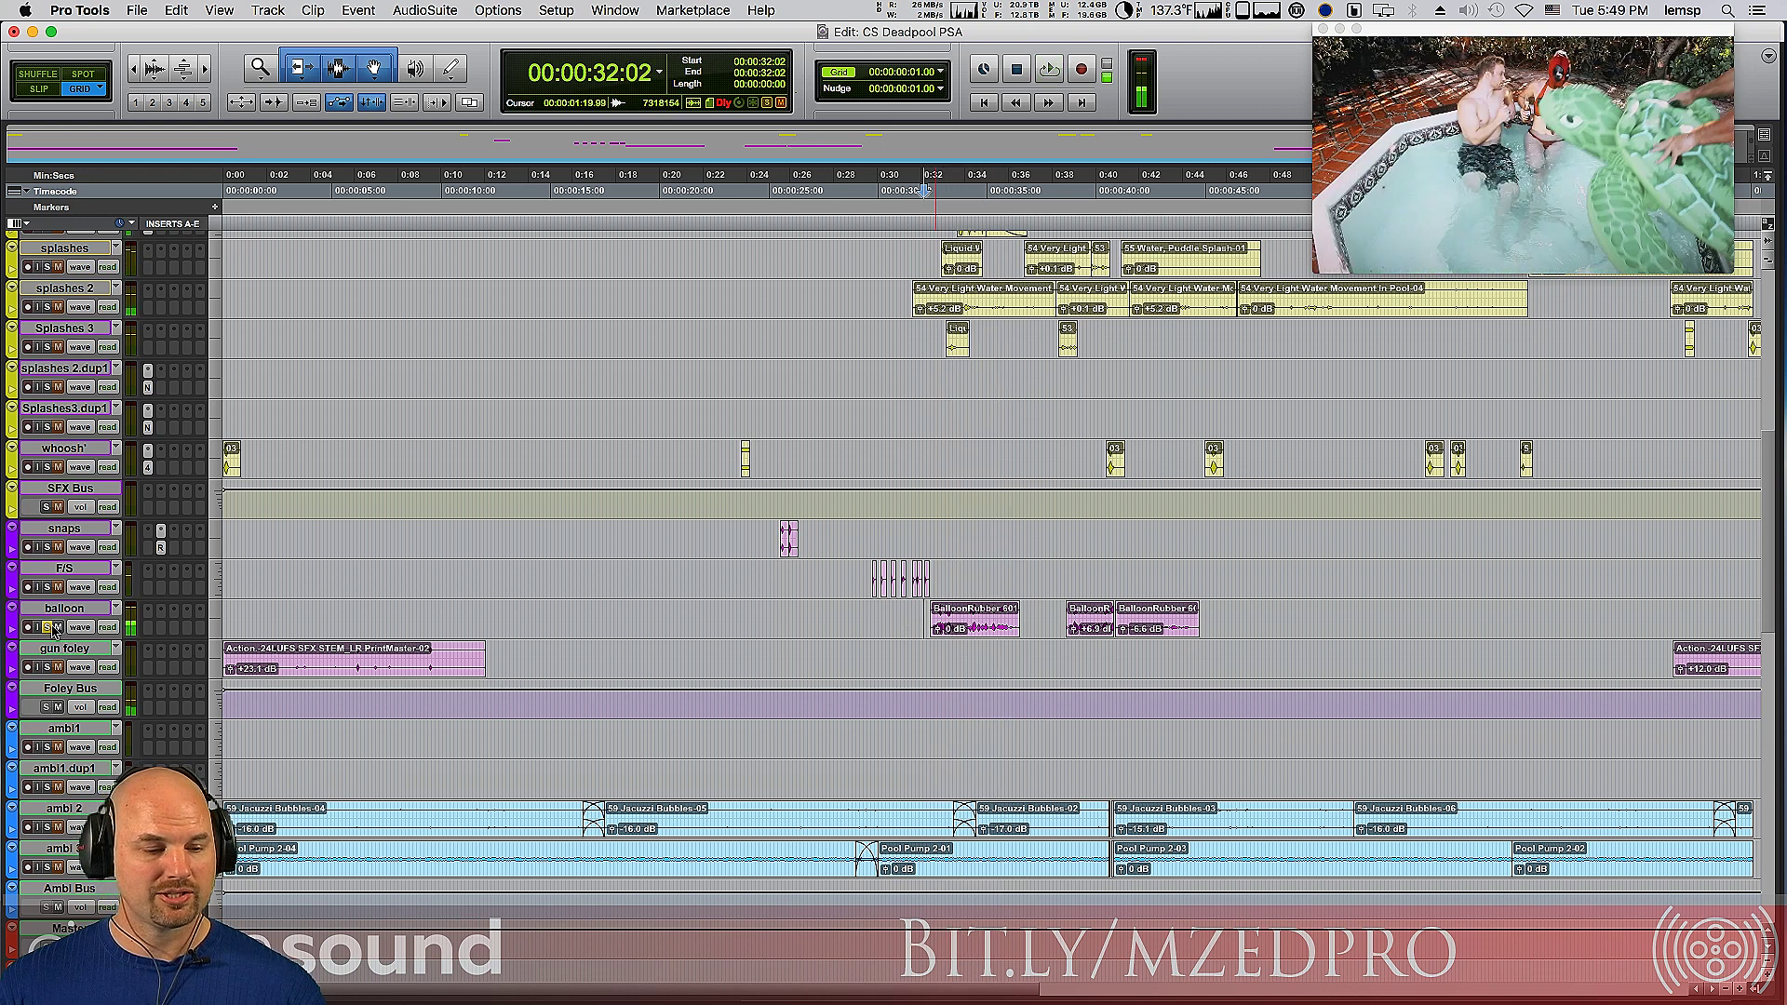
key(space)
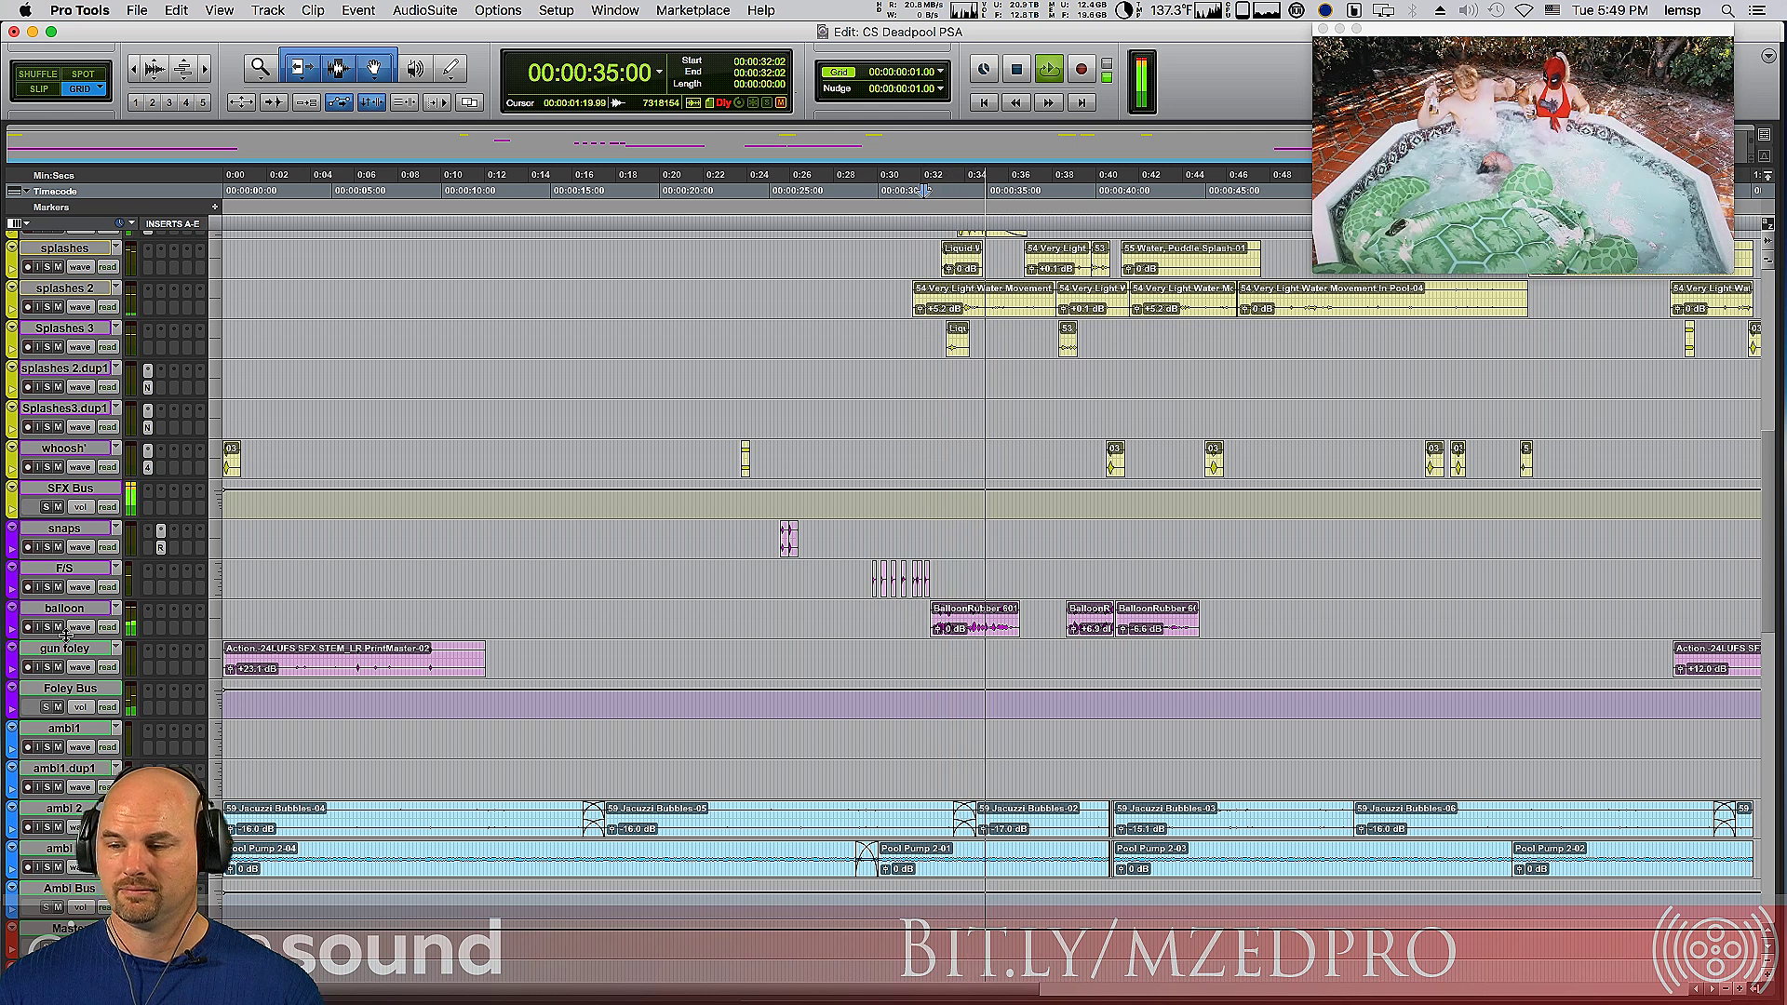
key(space)
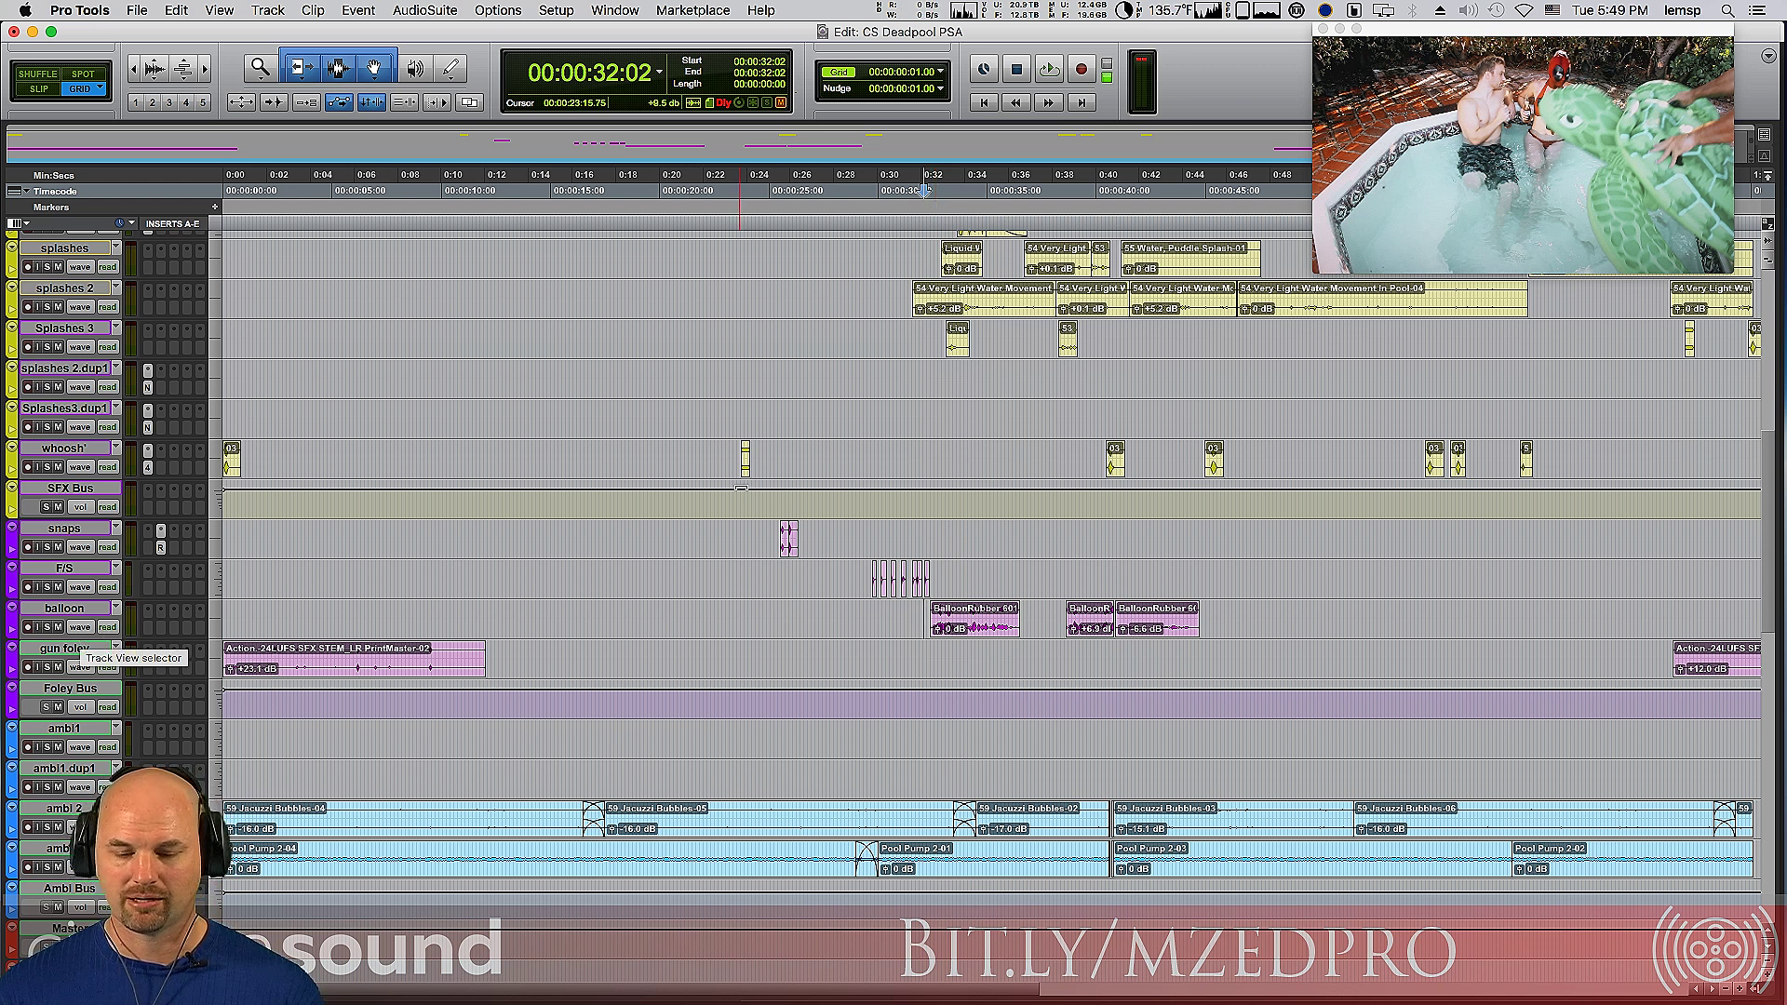
key(space)
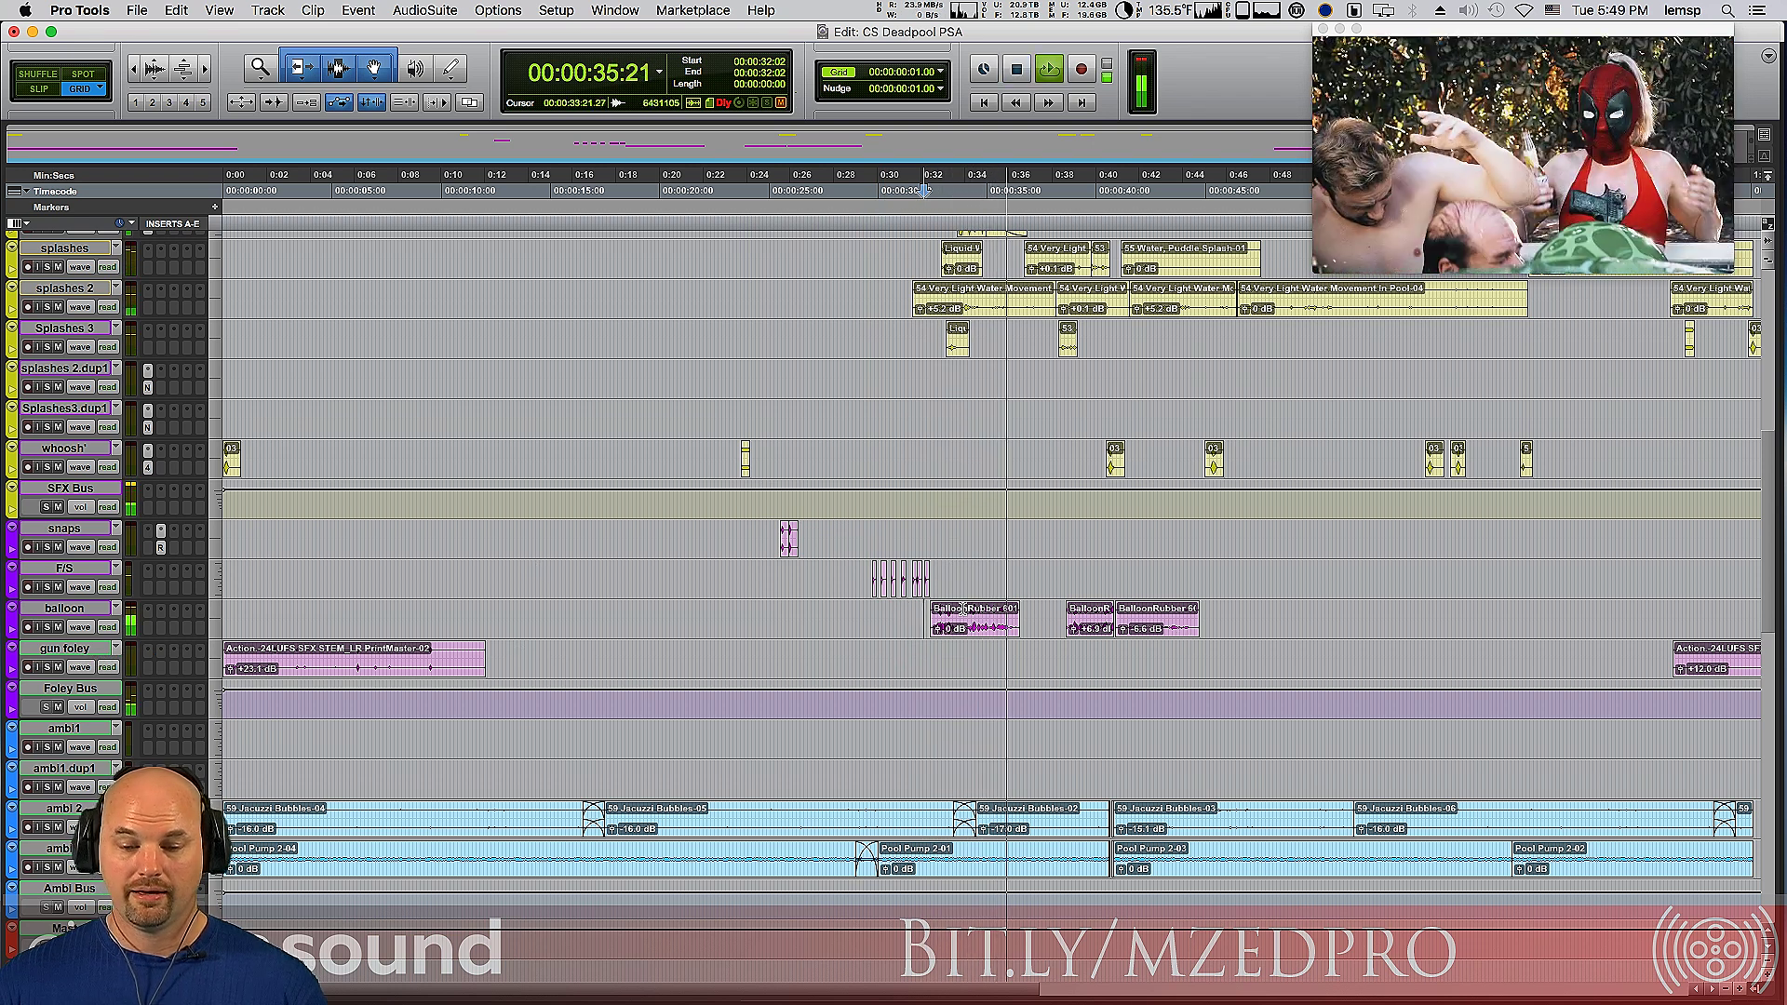
key(space)
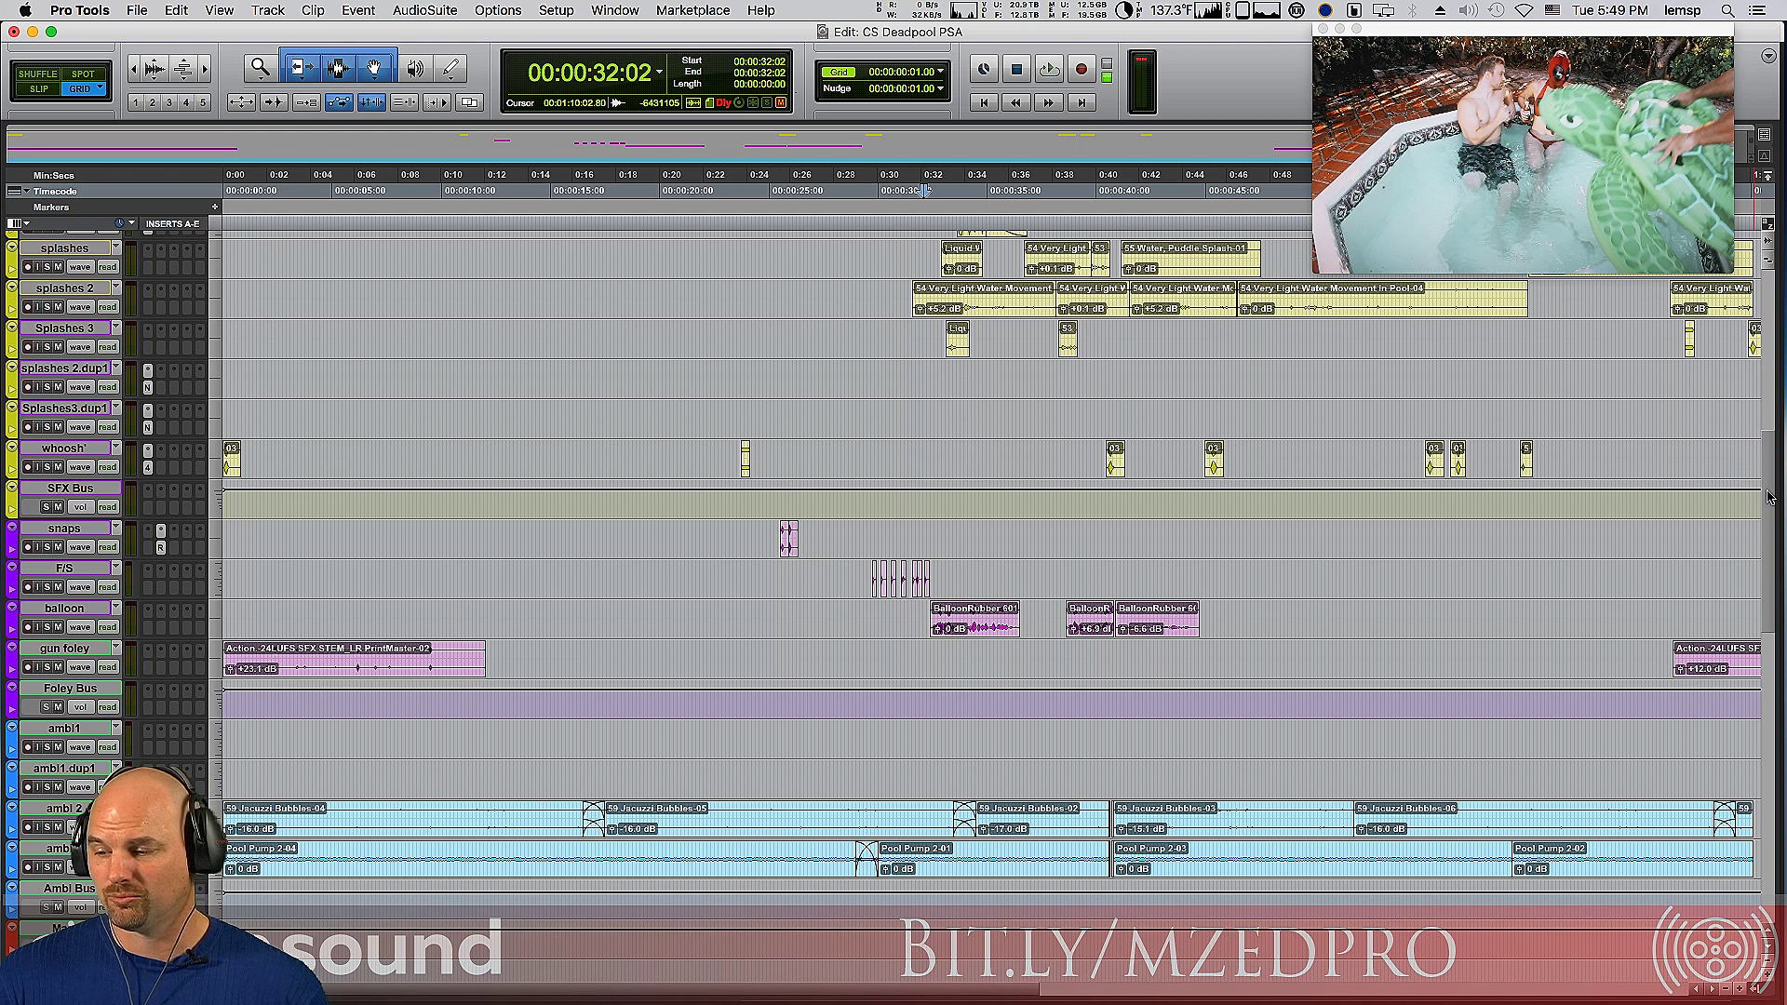
scroll(1770, 493, up, 8)
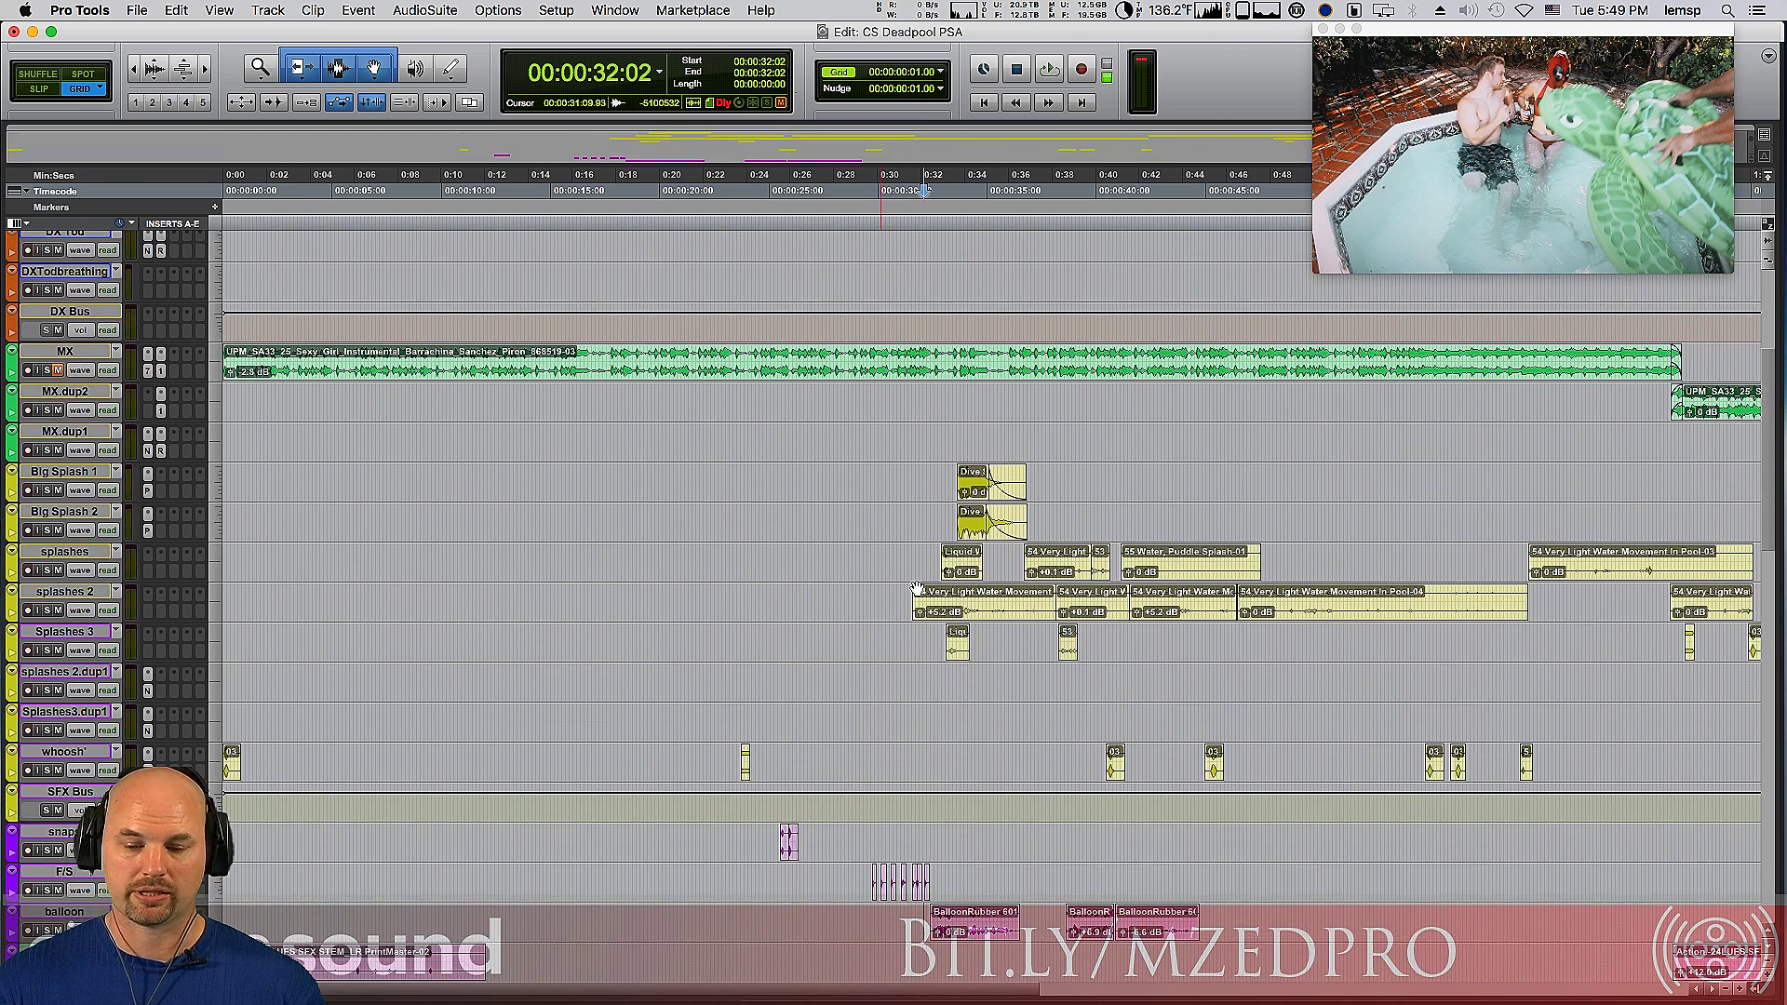
Step: Set the play start to 33:06 and audition the Big Splash 1 track soloed
click(900, 600)
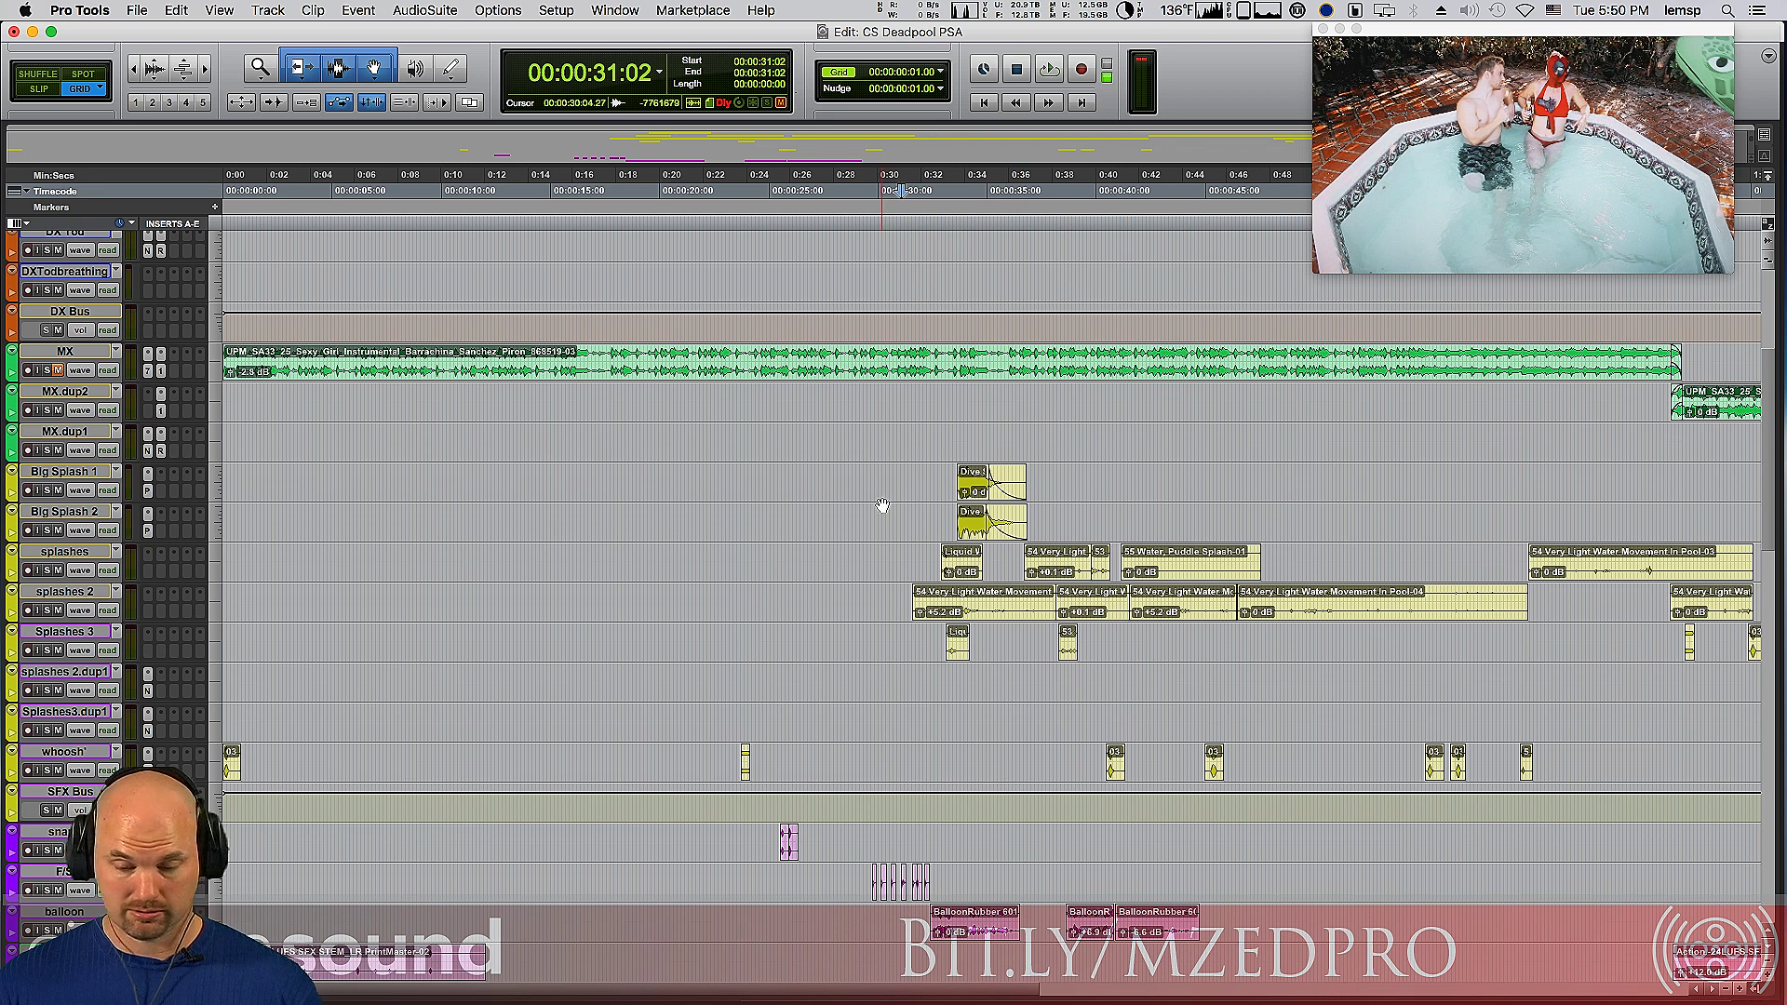
click(951, 487)
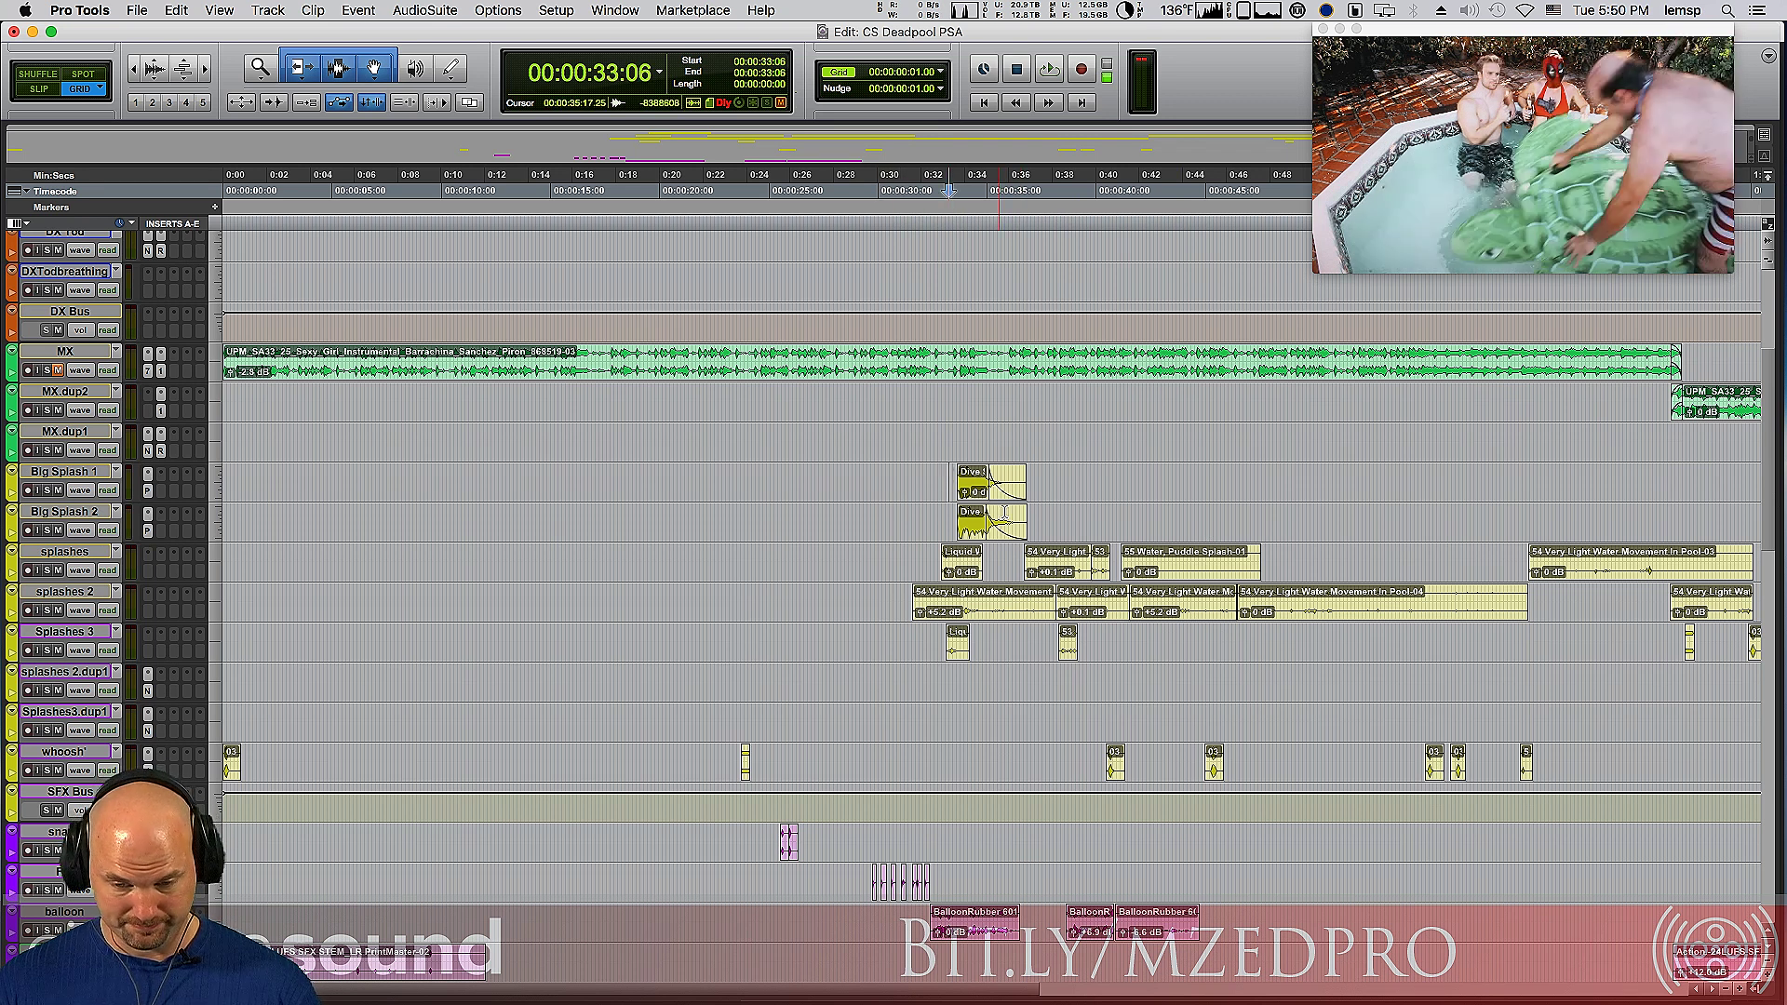
click(48, 490)
key(space)
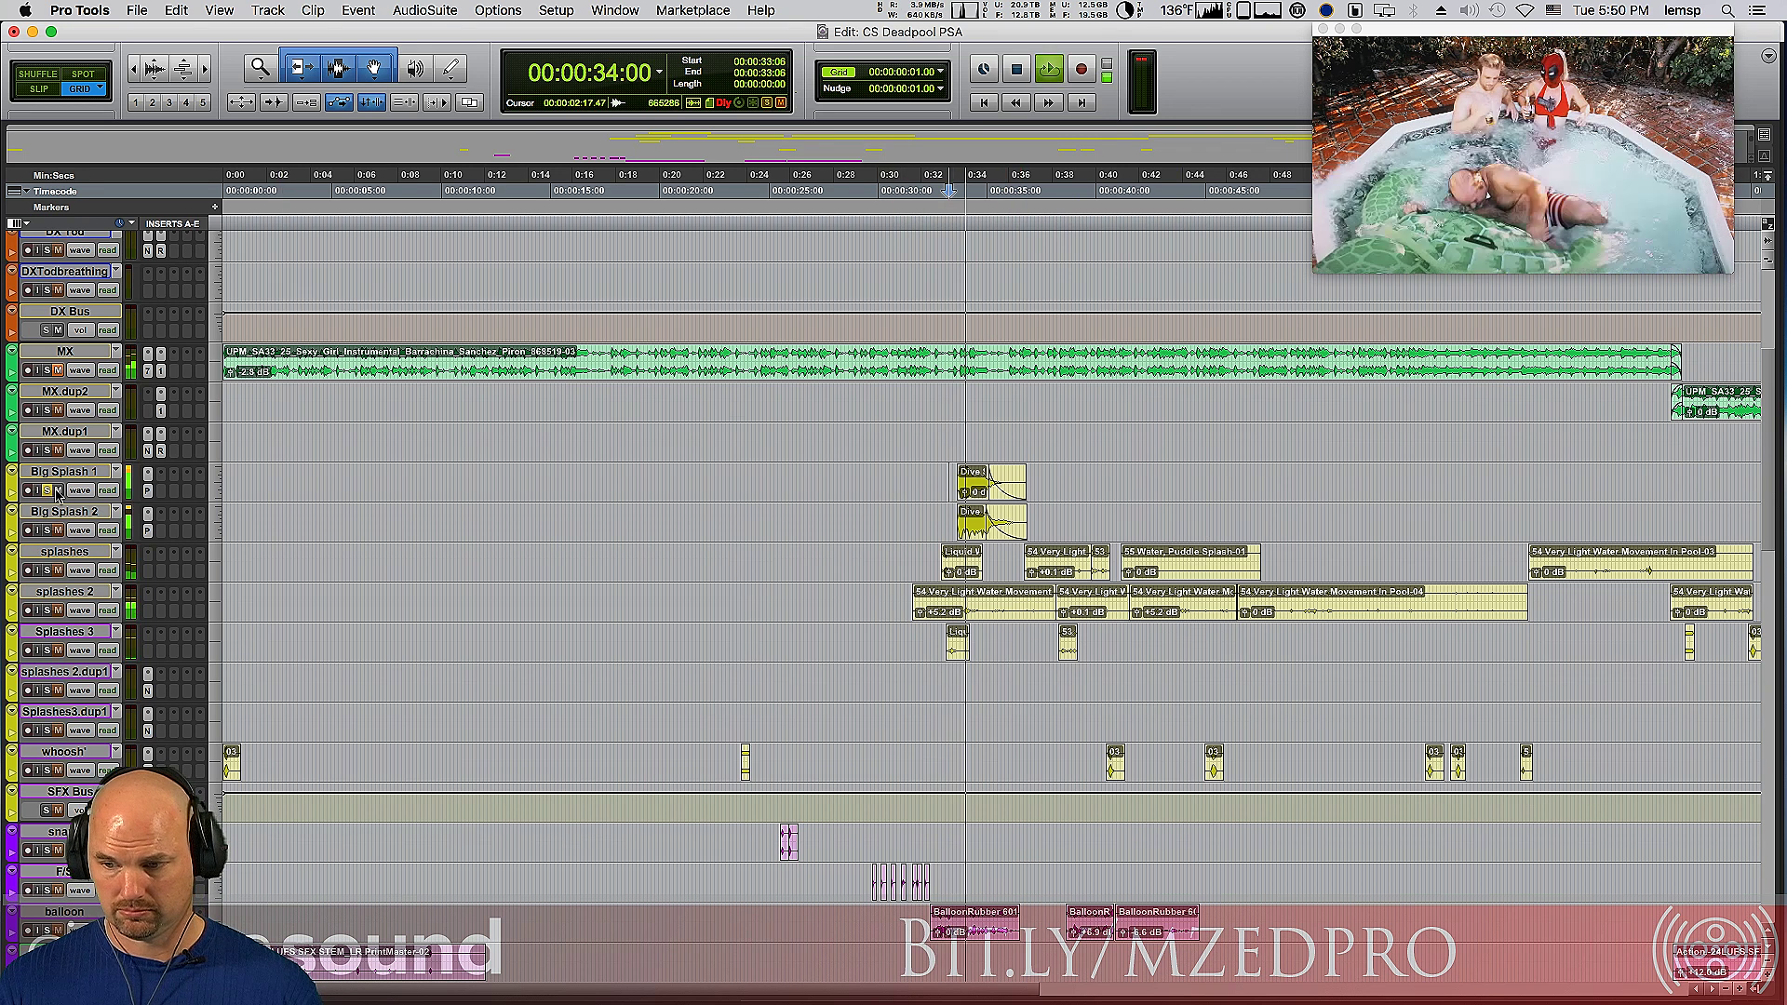
click(48, 490)
key(space)
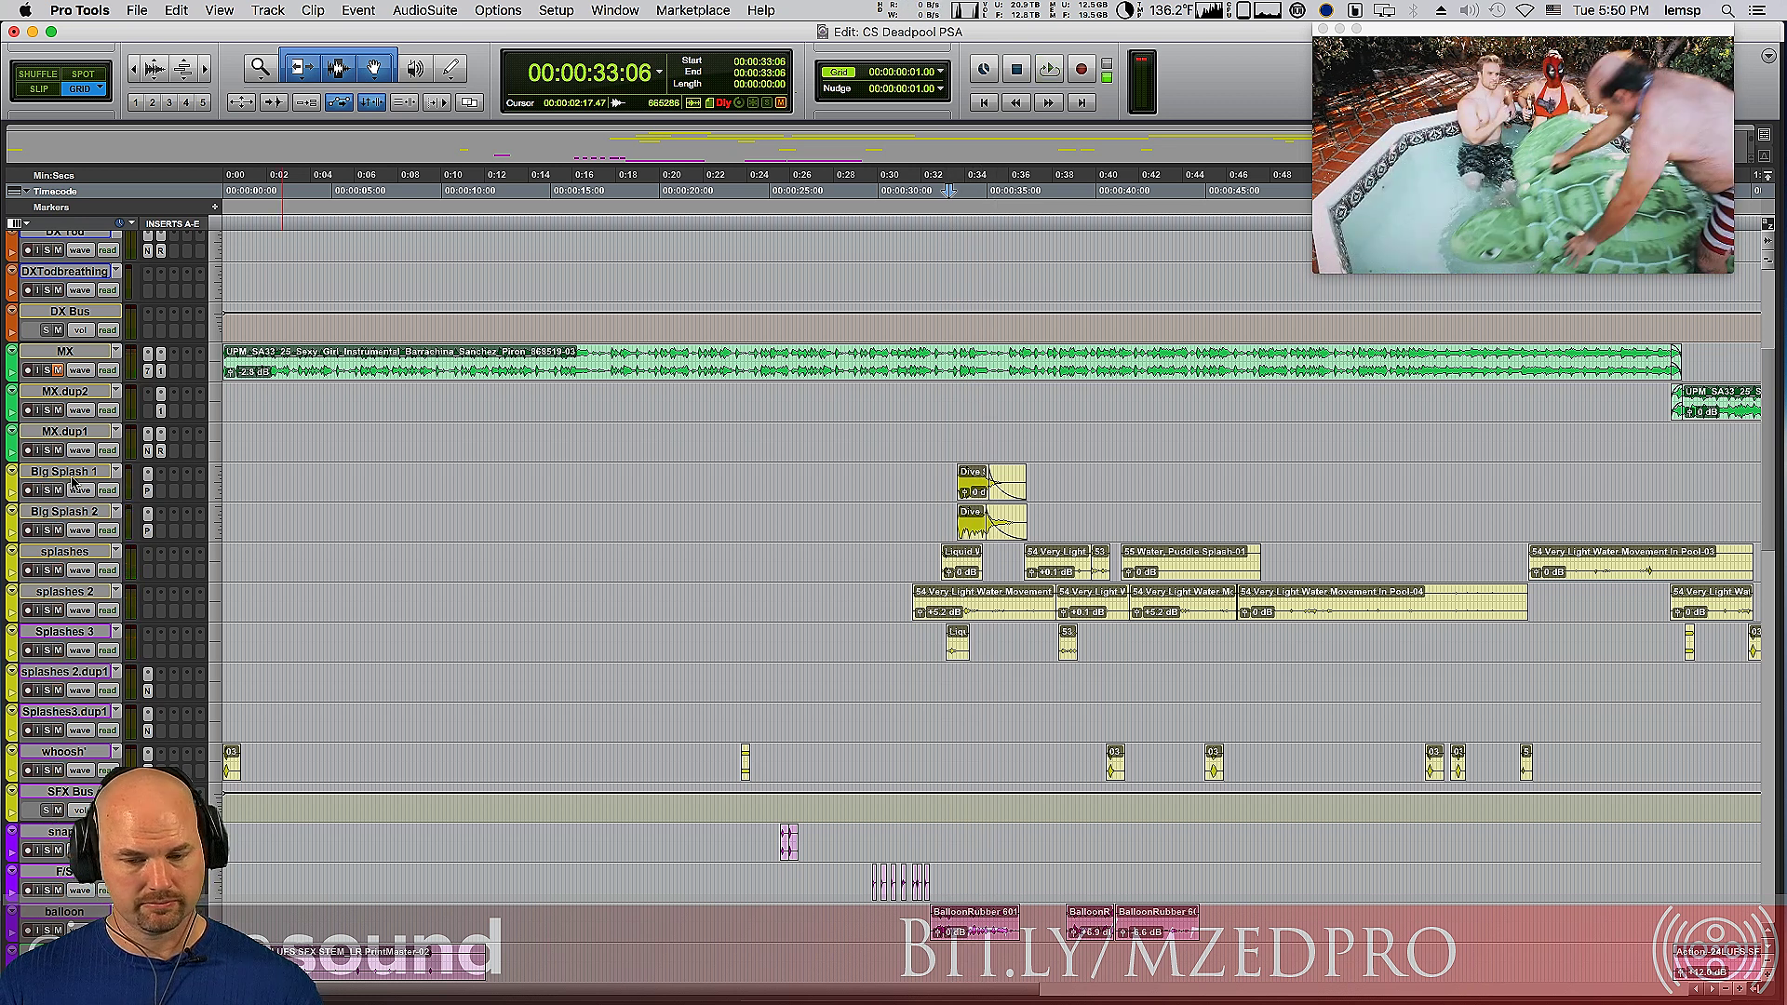
Step: Unsolo Big Splash 1 and replay the splash from 33:06 in the full mix
key(space)
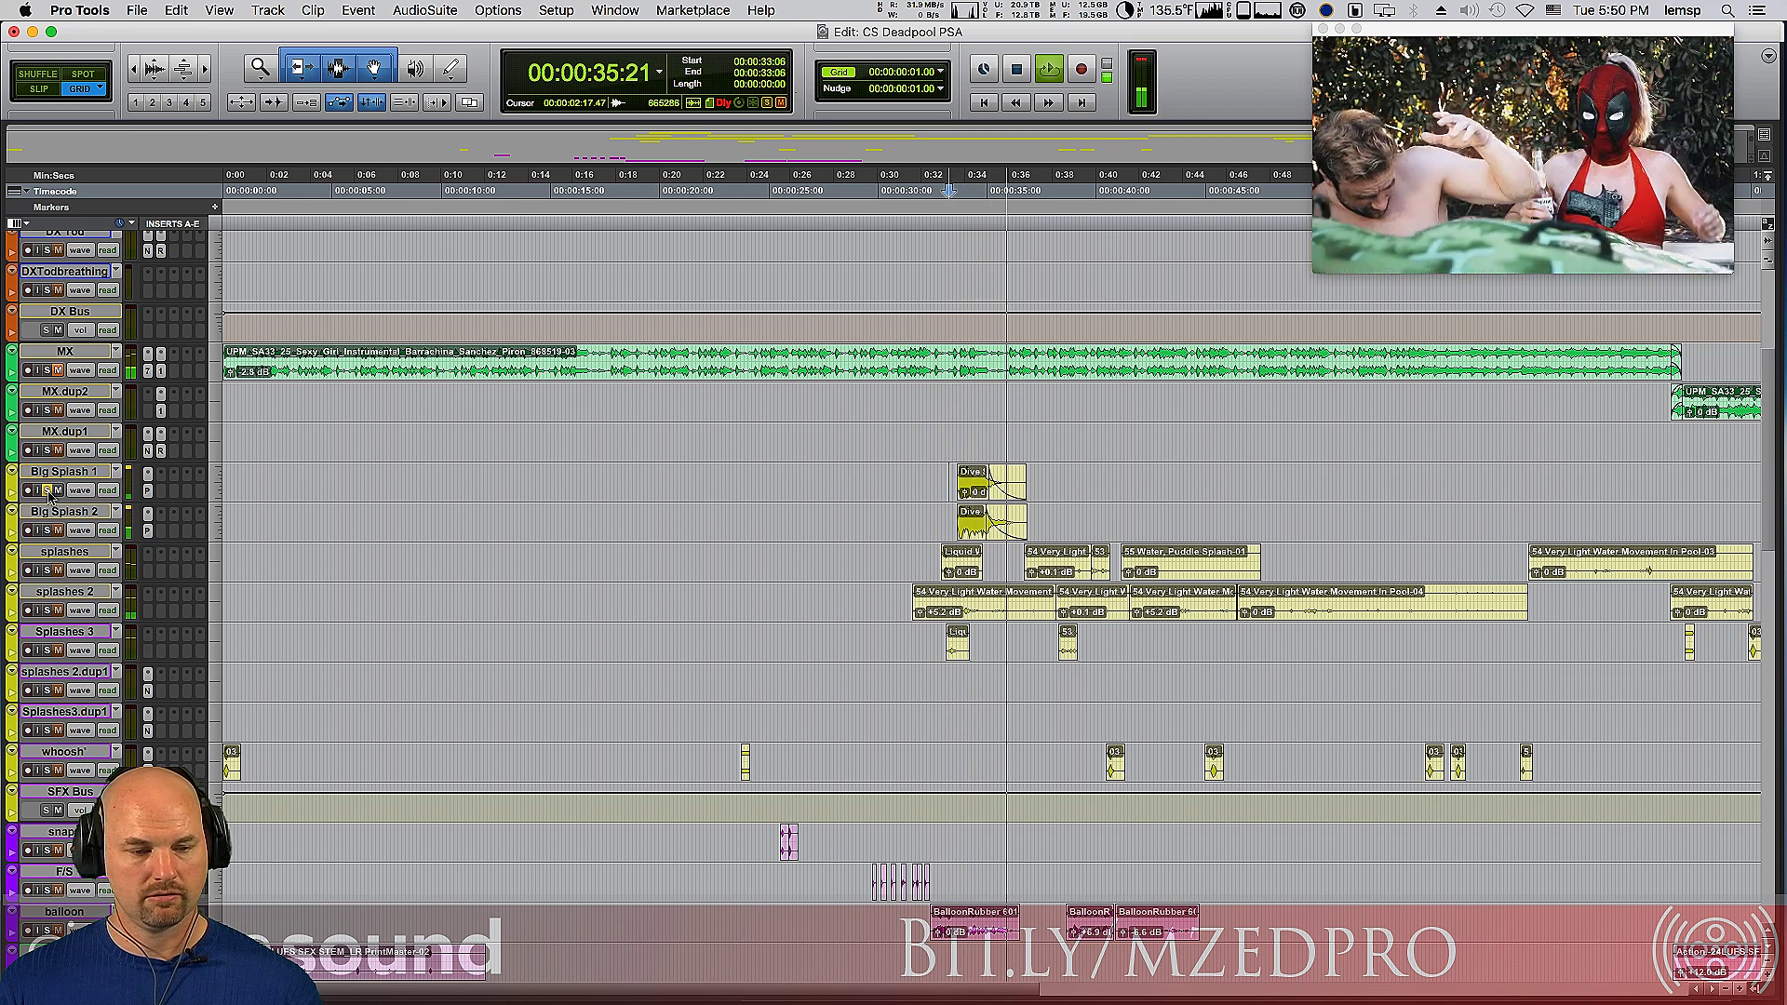
click(48, 490)
key(space)
key(space)
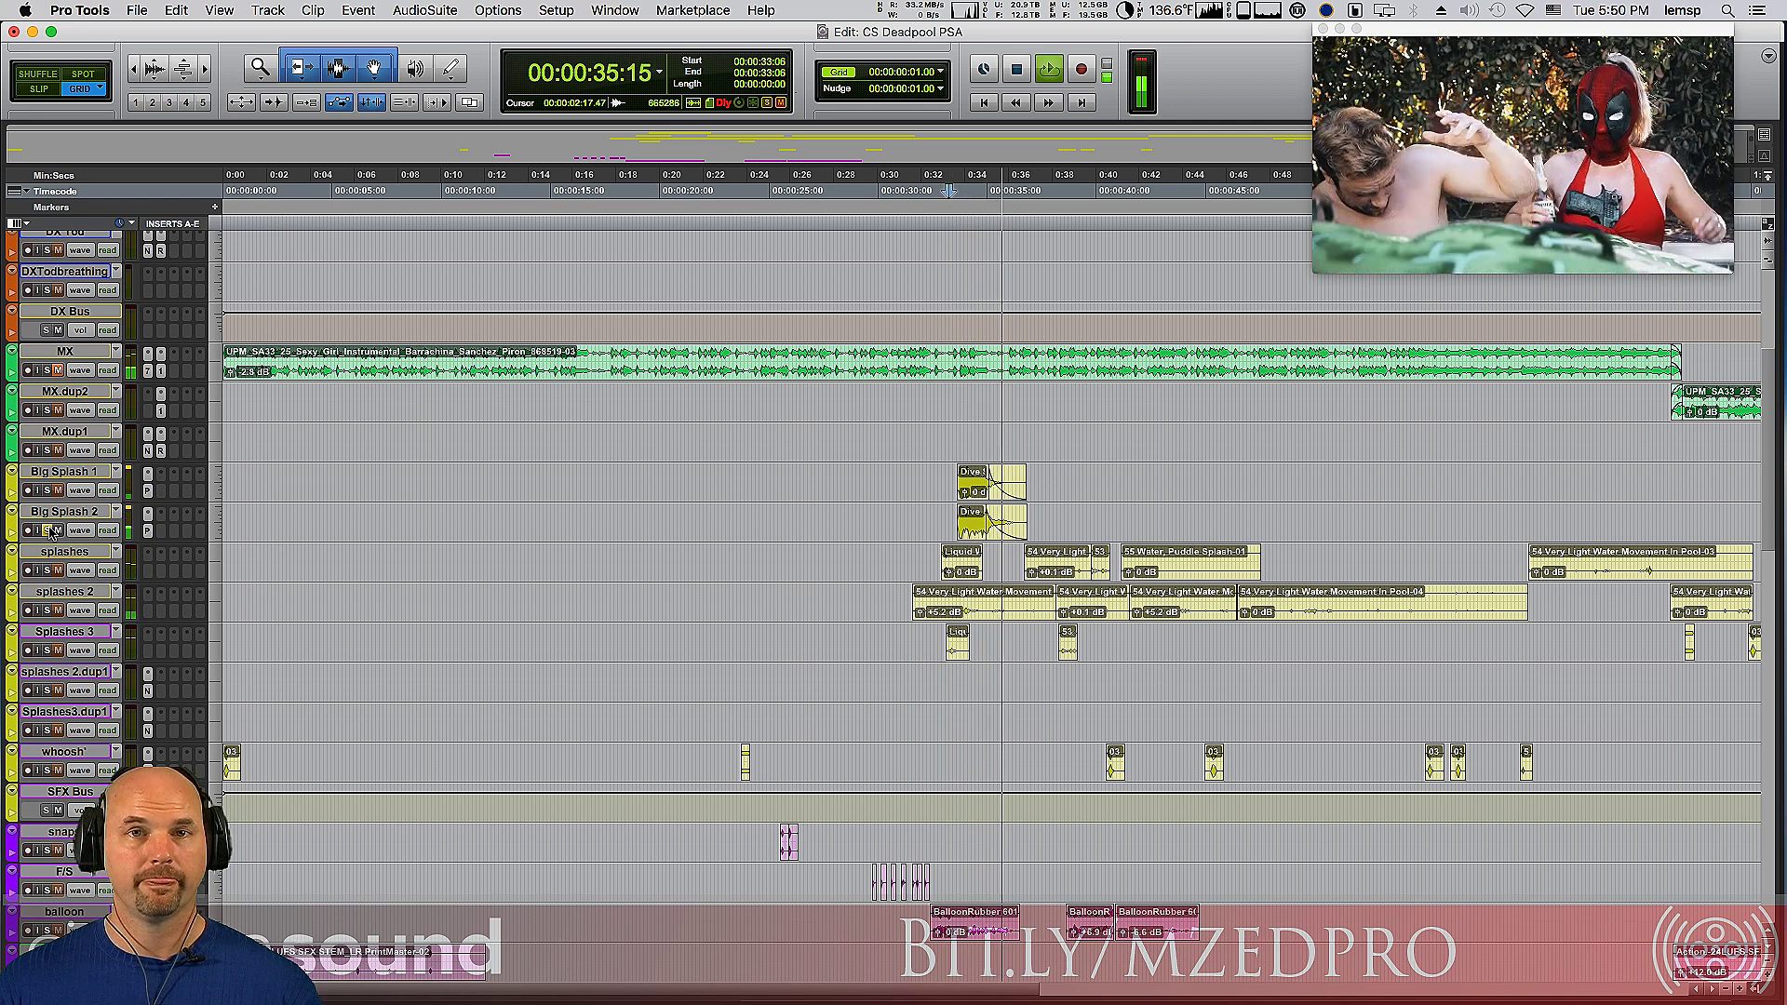
key(space)
key(space)
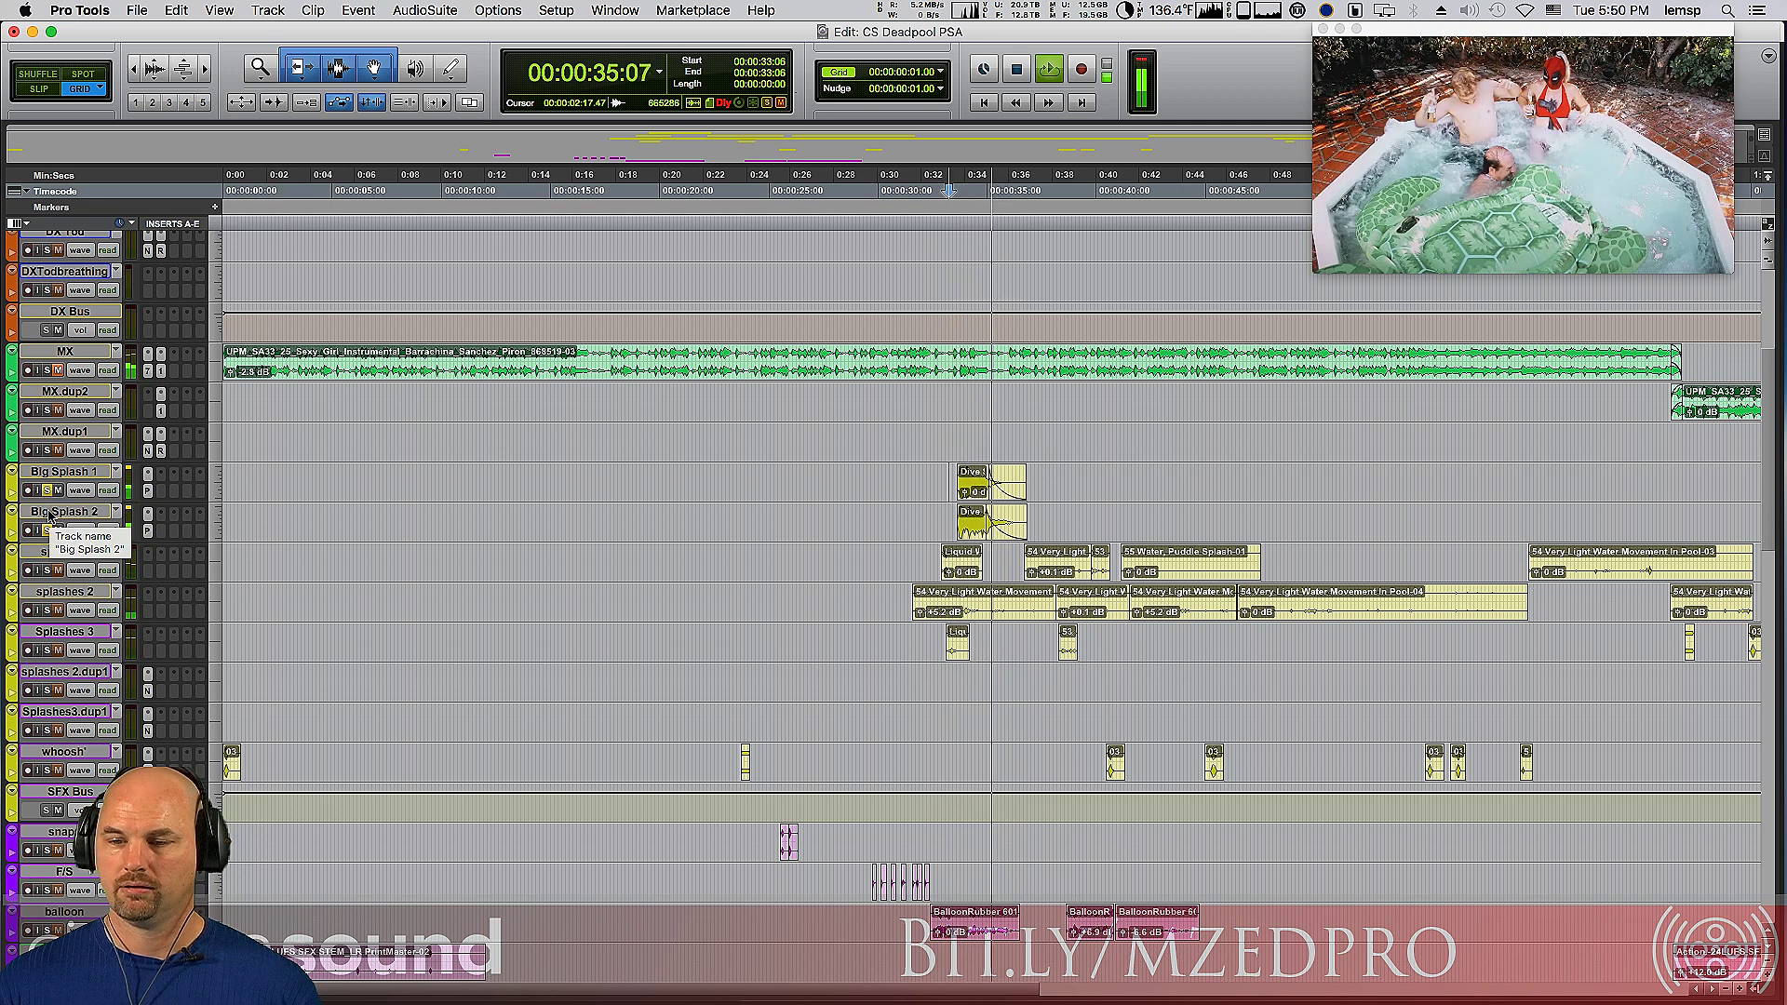
key(space)
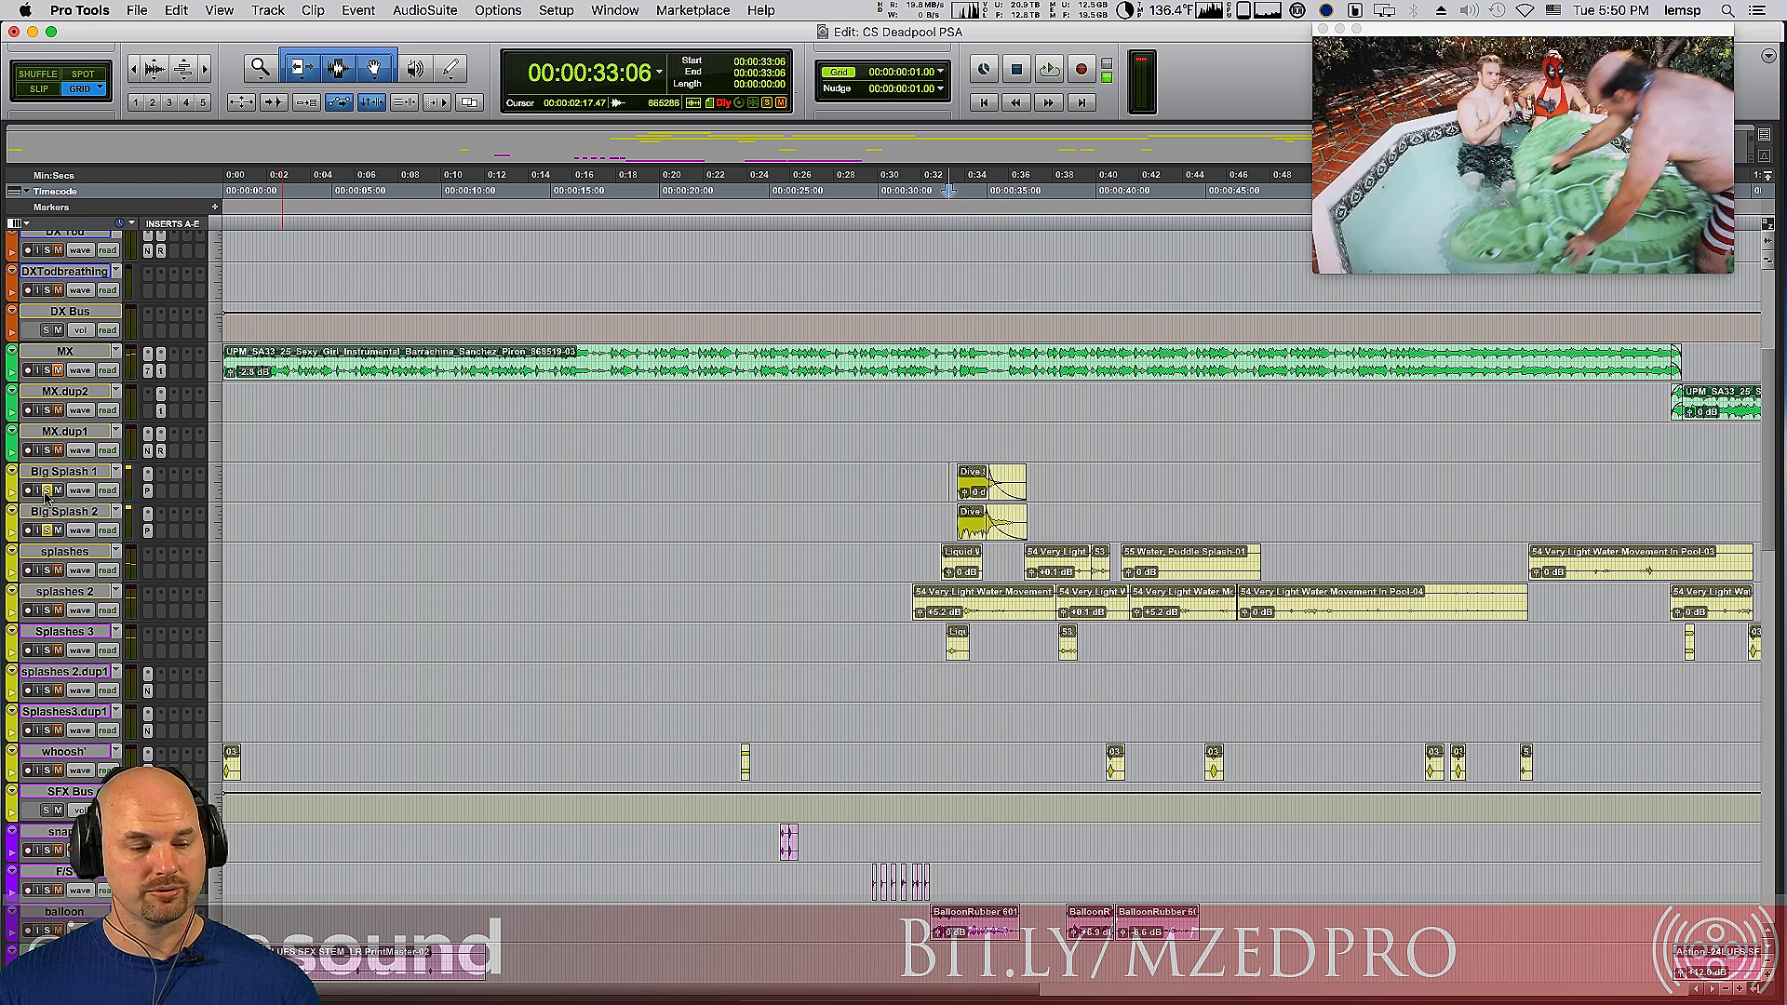
click(46, 569)
key(space)
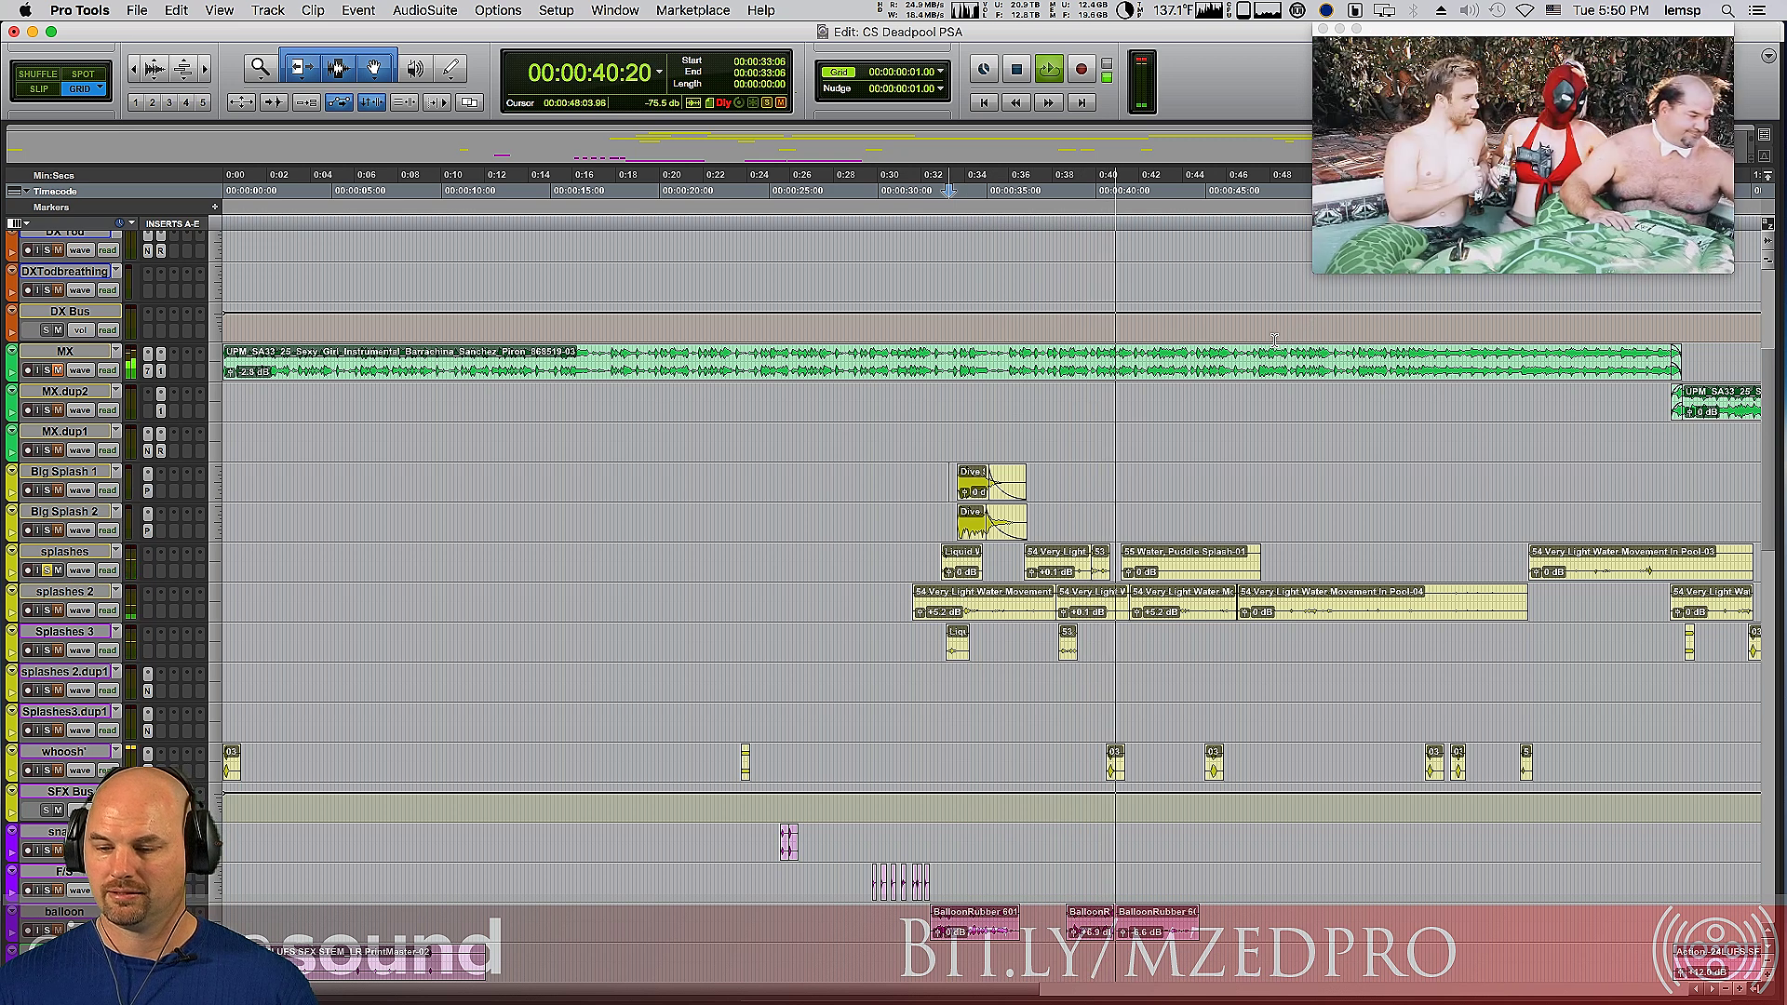
key(space)
key(space)
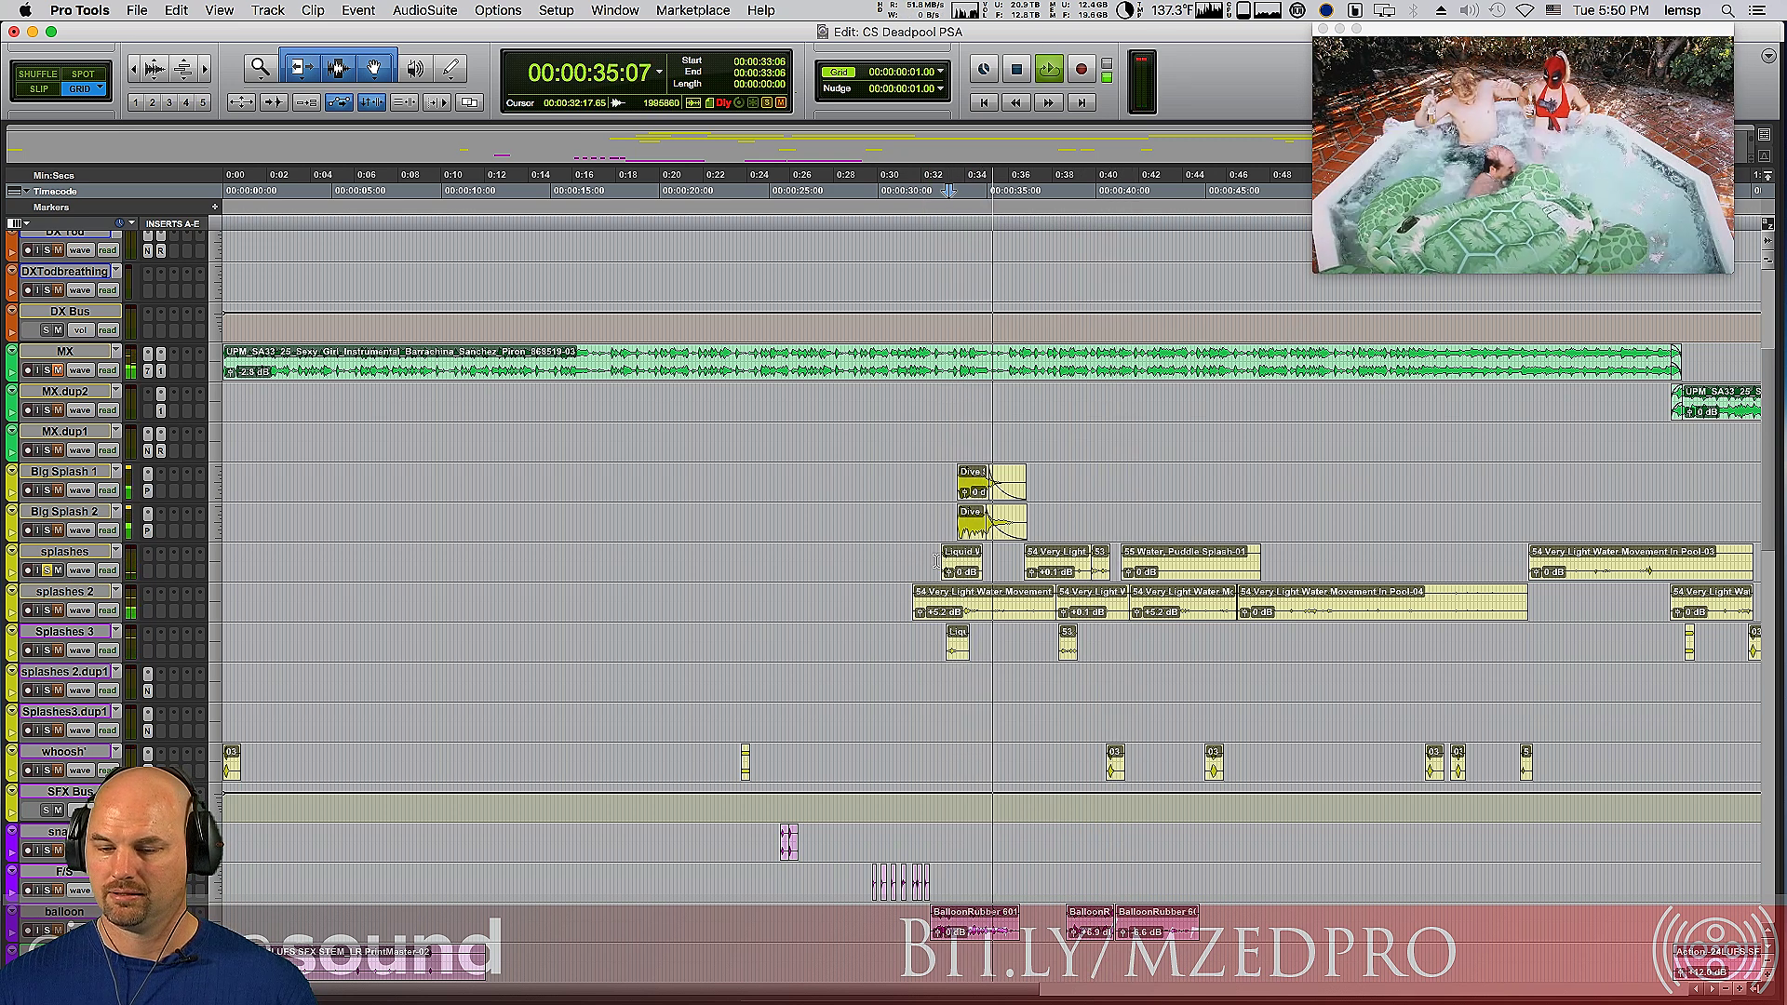
key(space)
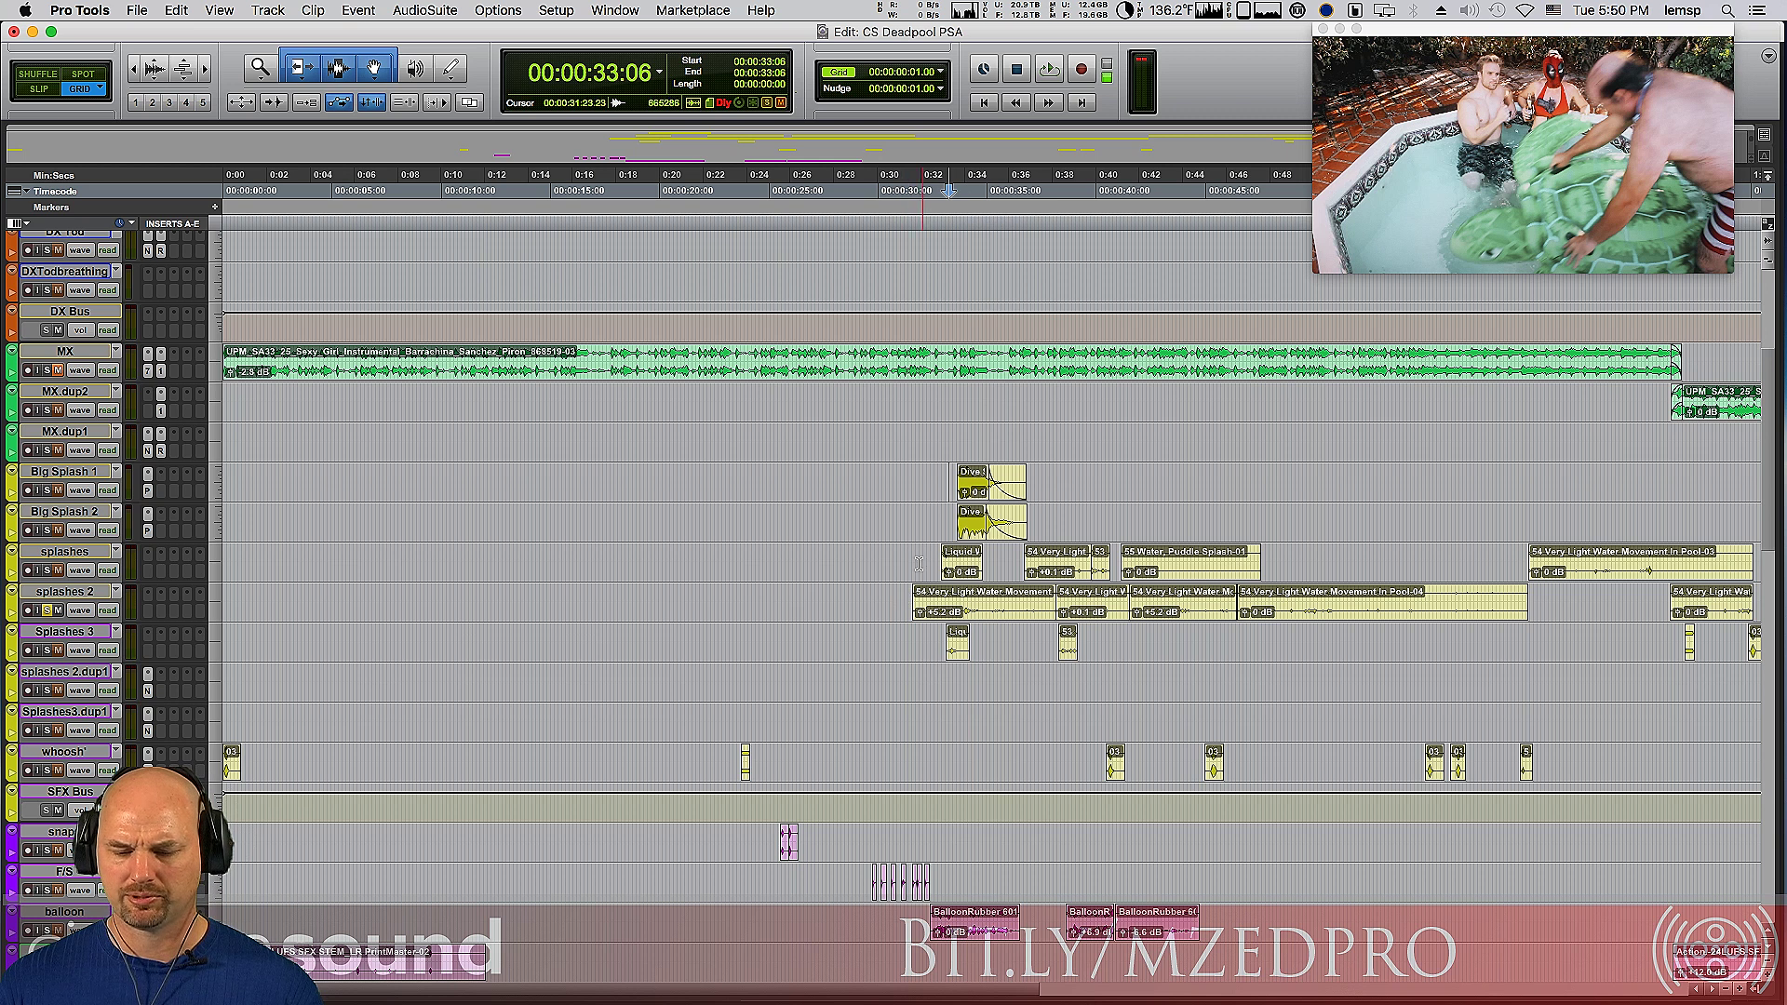
drag(912, 562, 910, 562)
key(space)
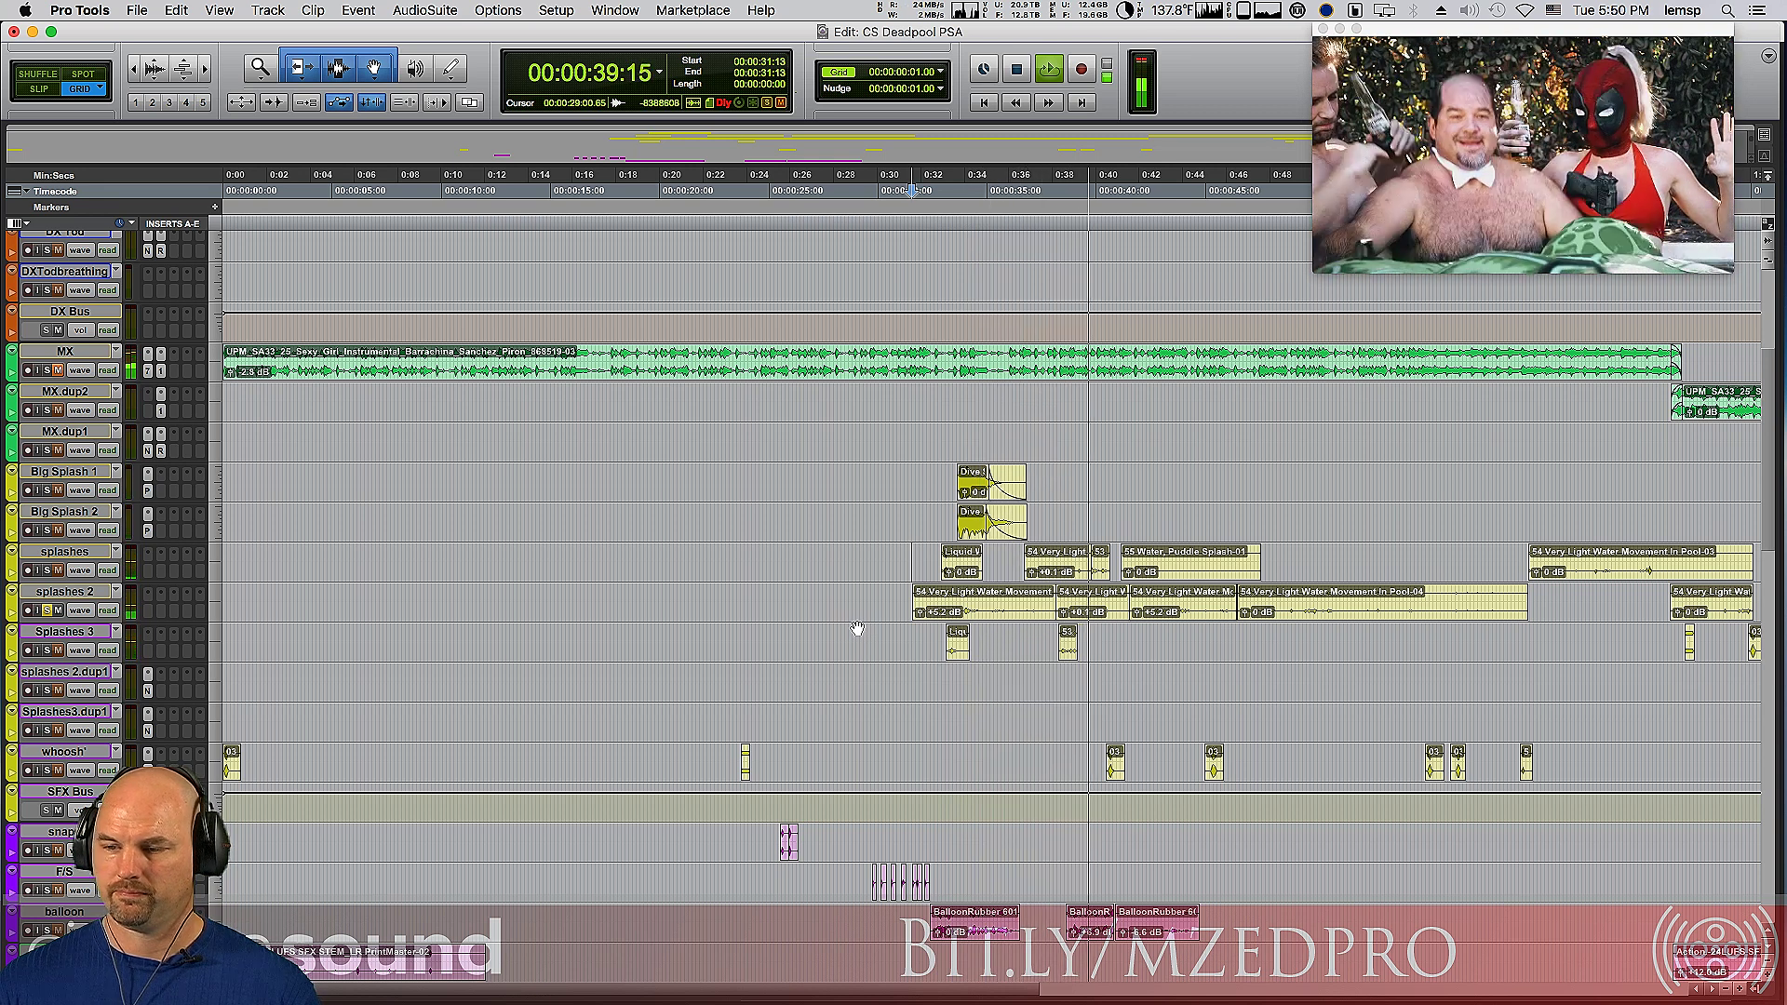
key(space)
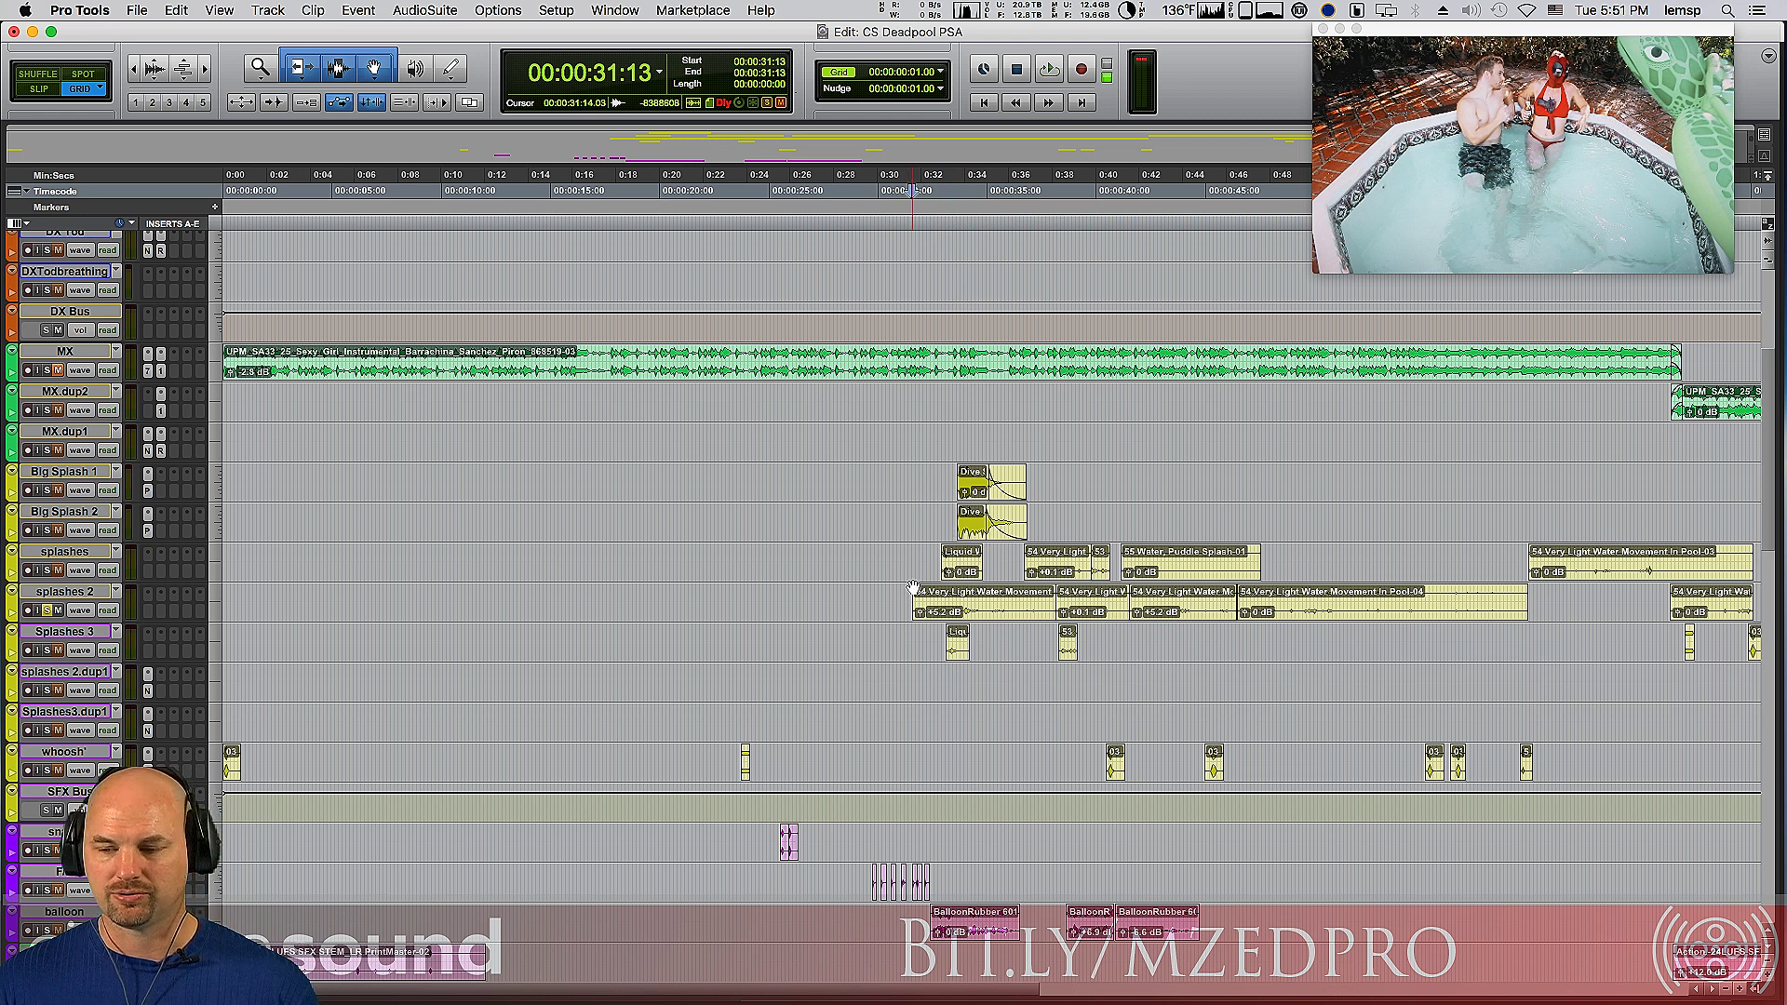
key(space)
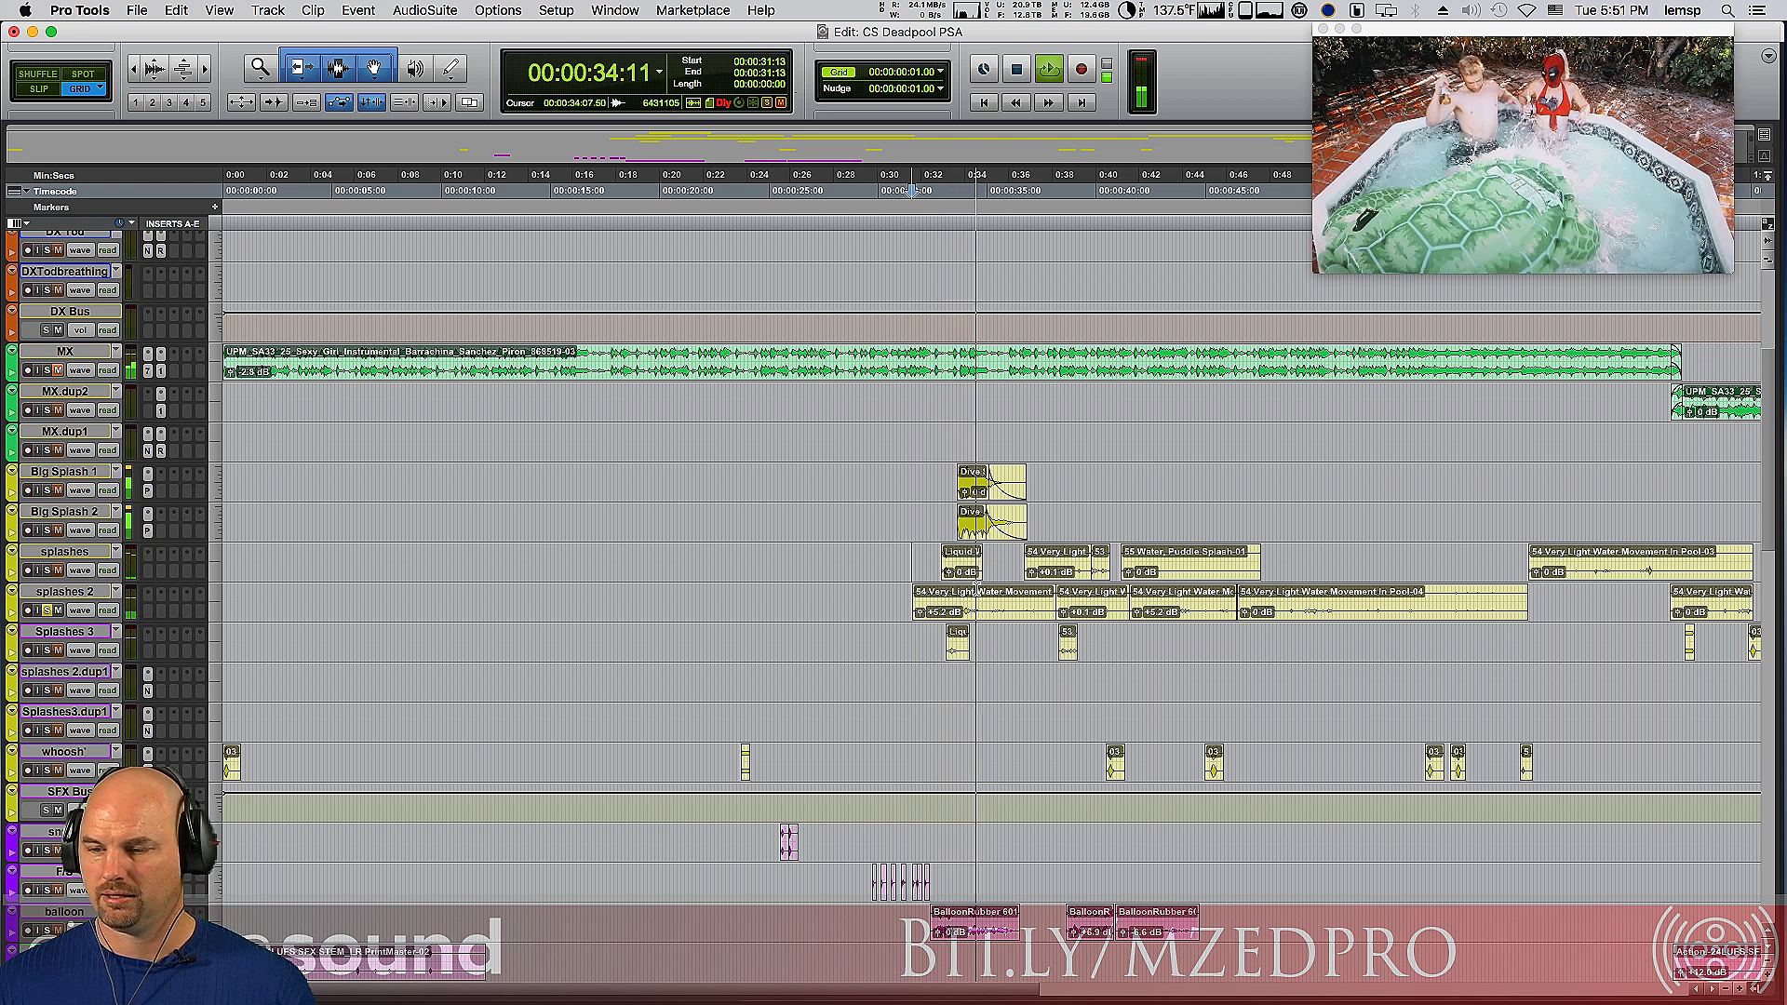
key(space)
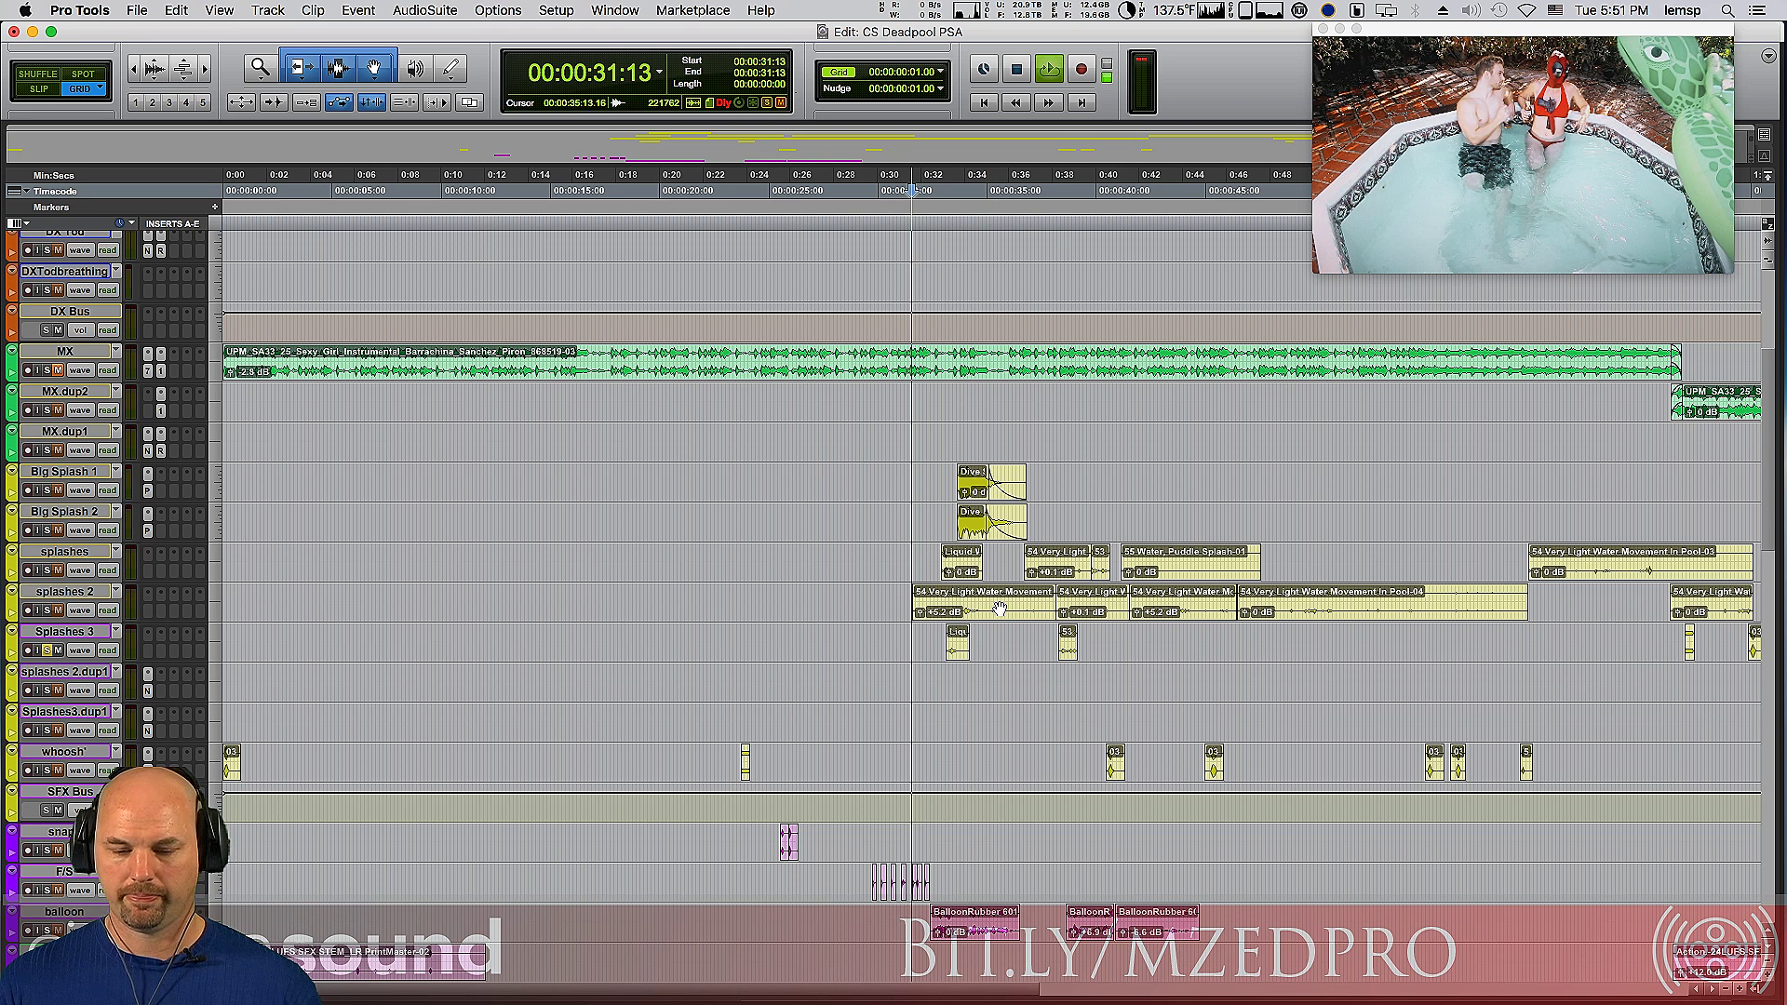
key(space)
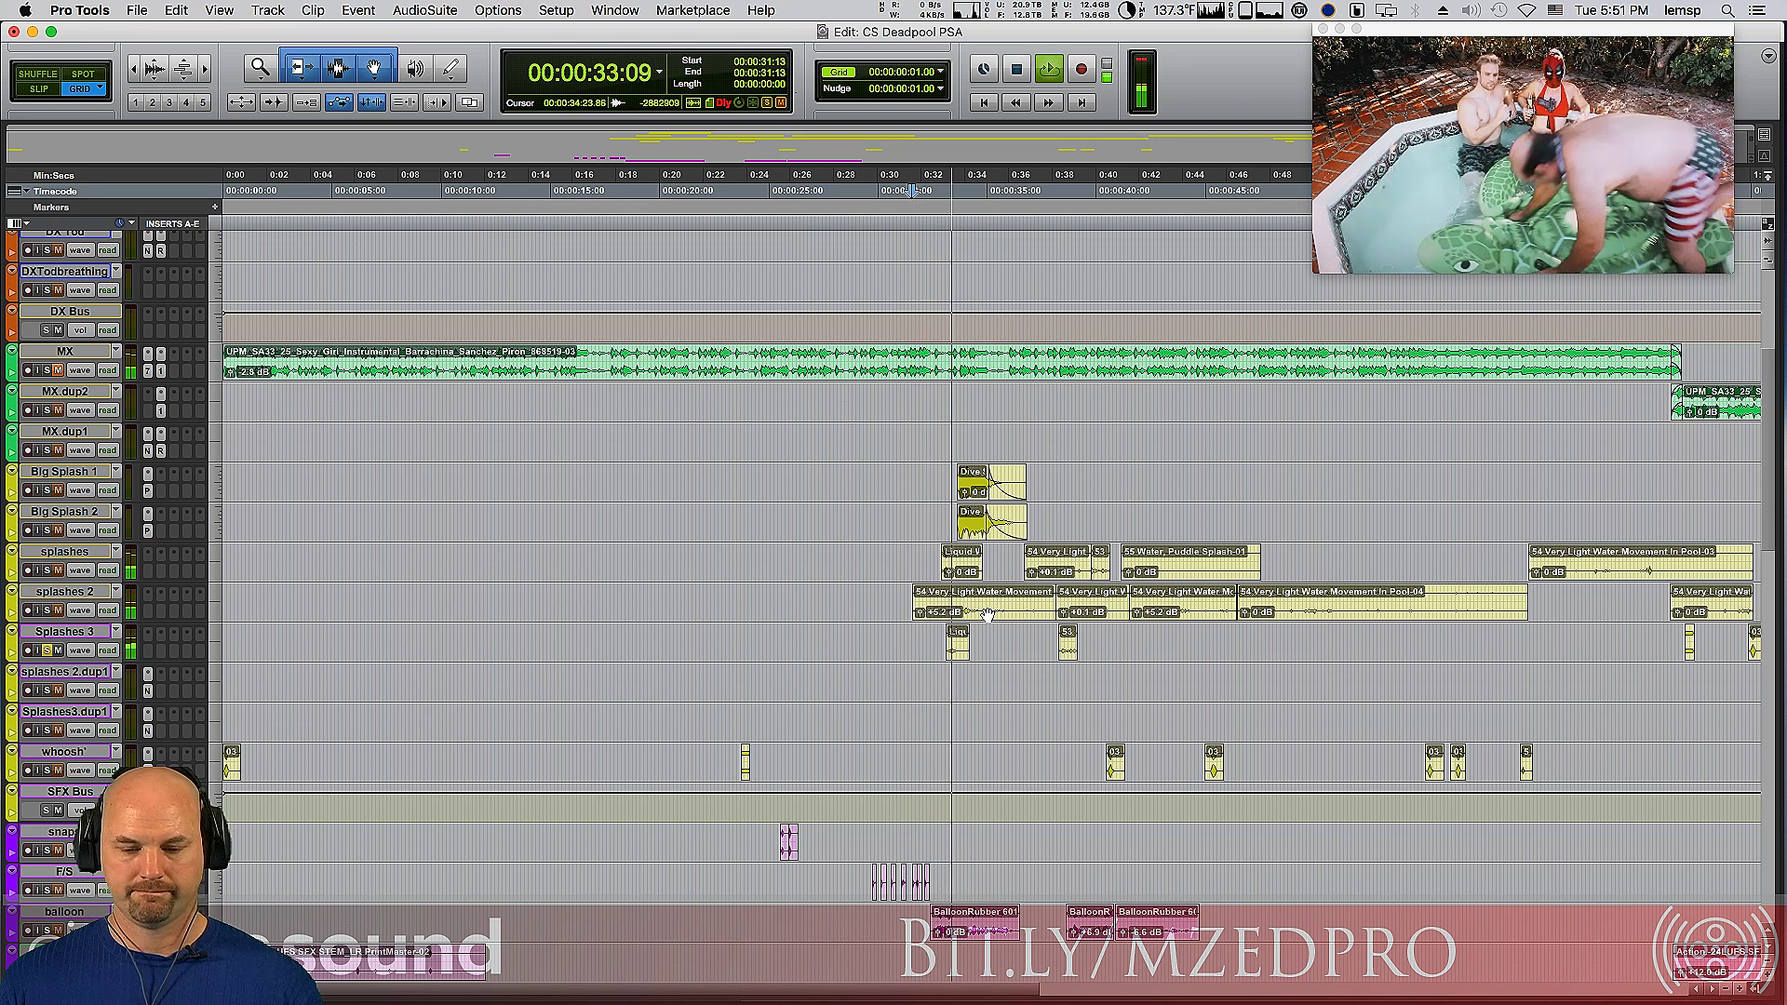
click(1057, 621)
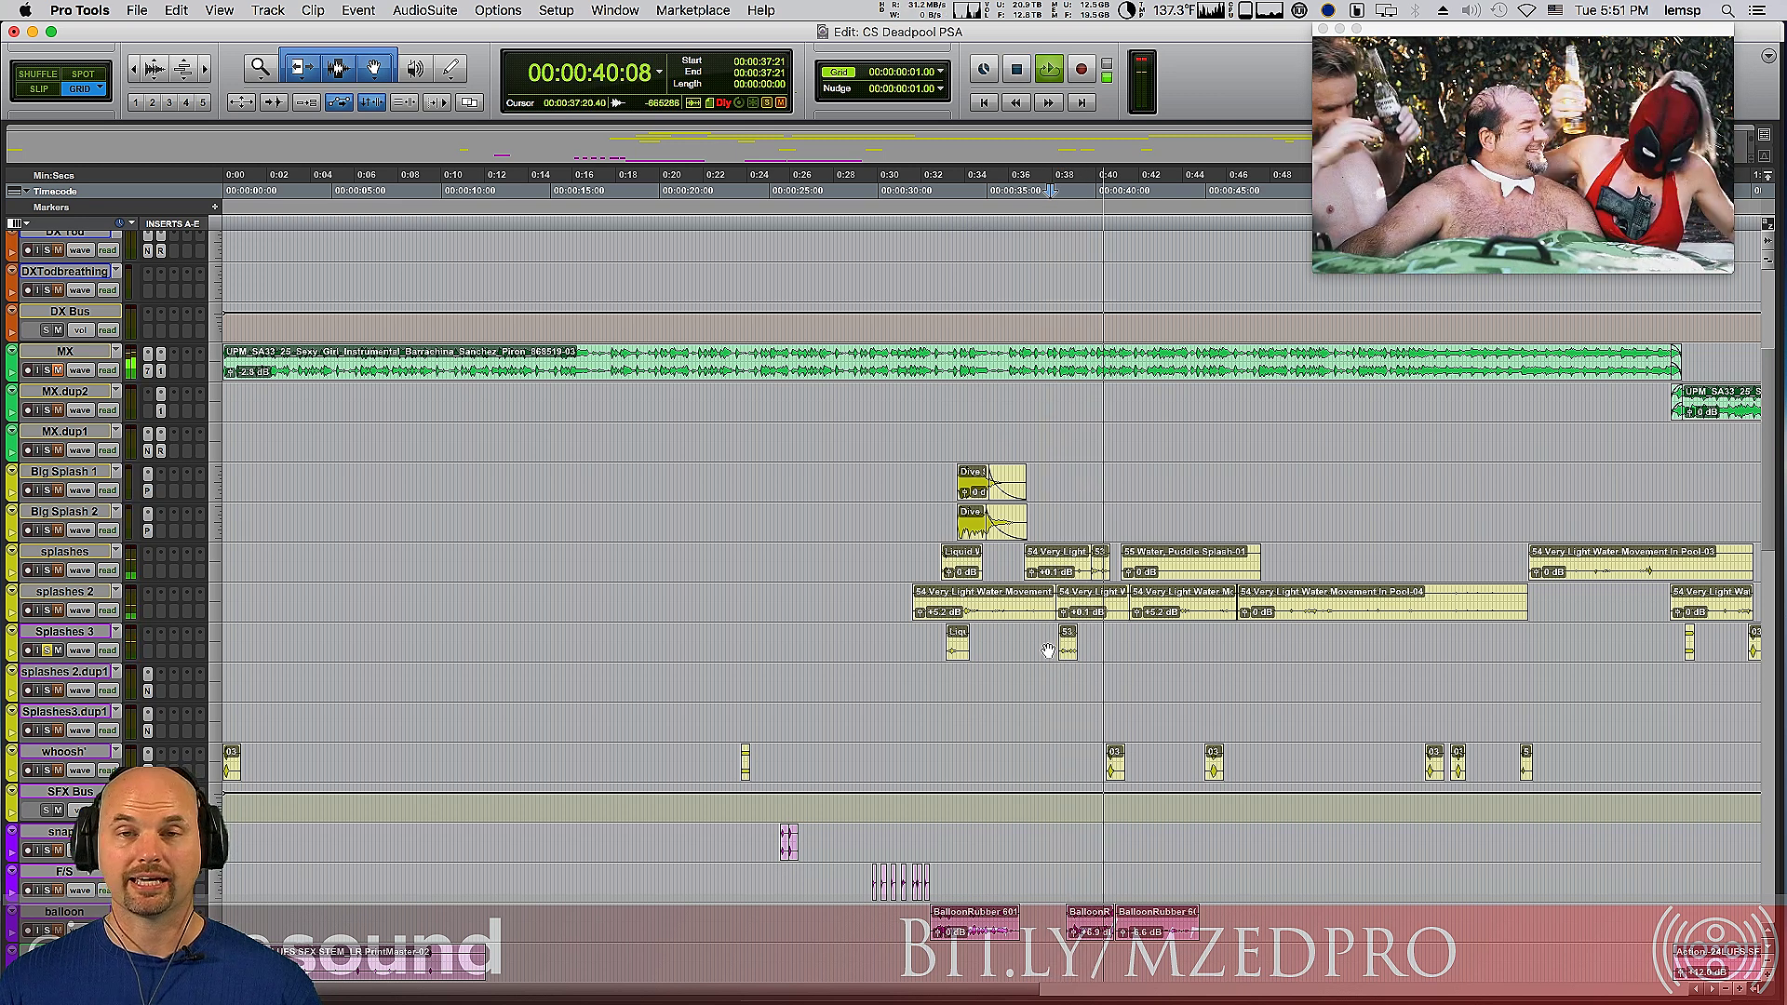
key(space)
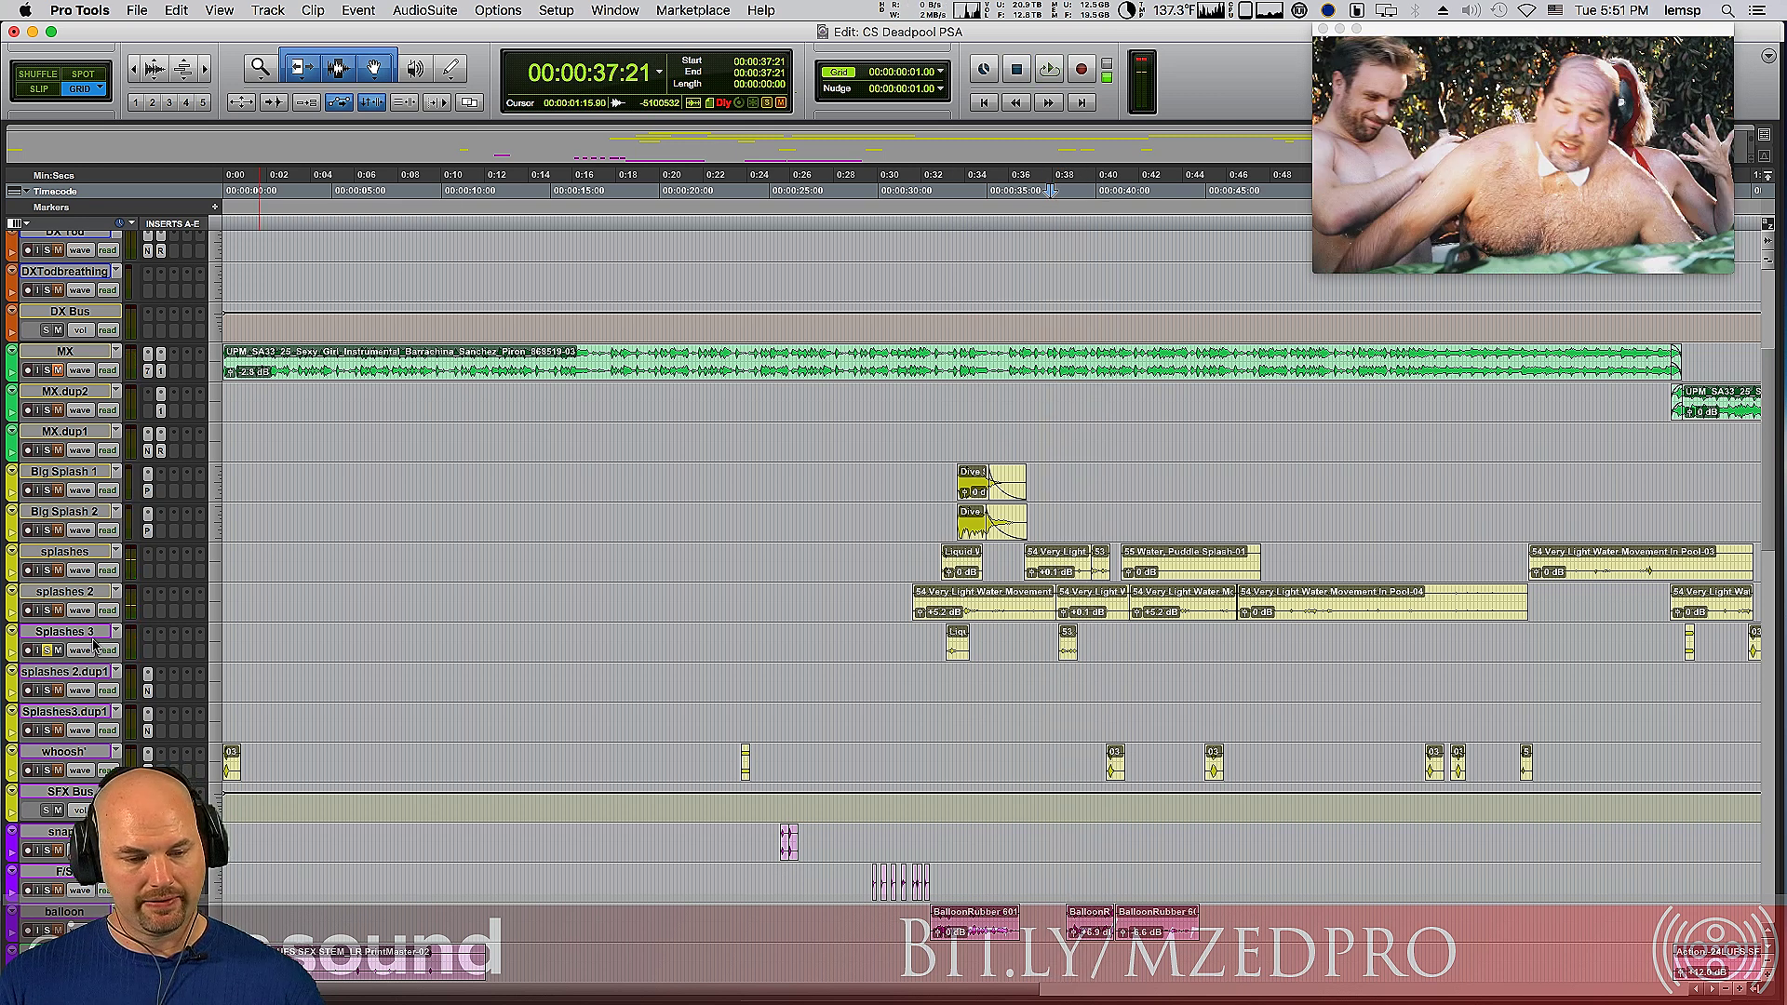
click(47, 611)
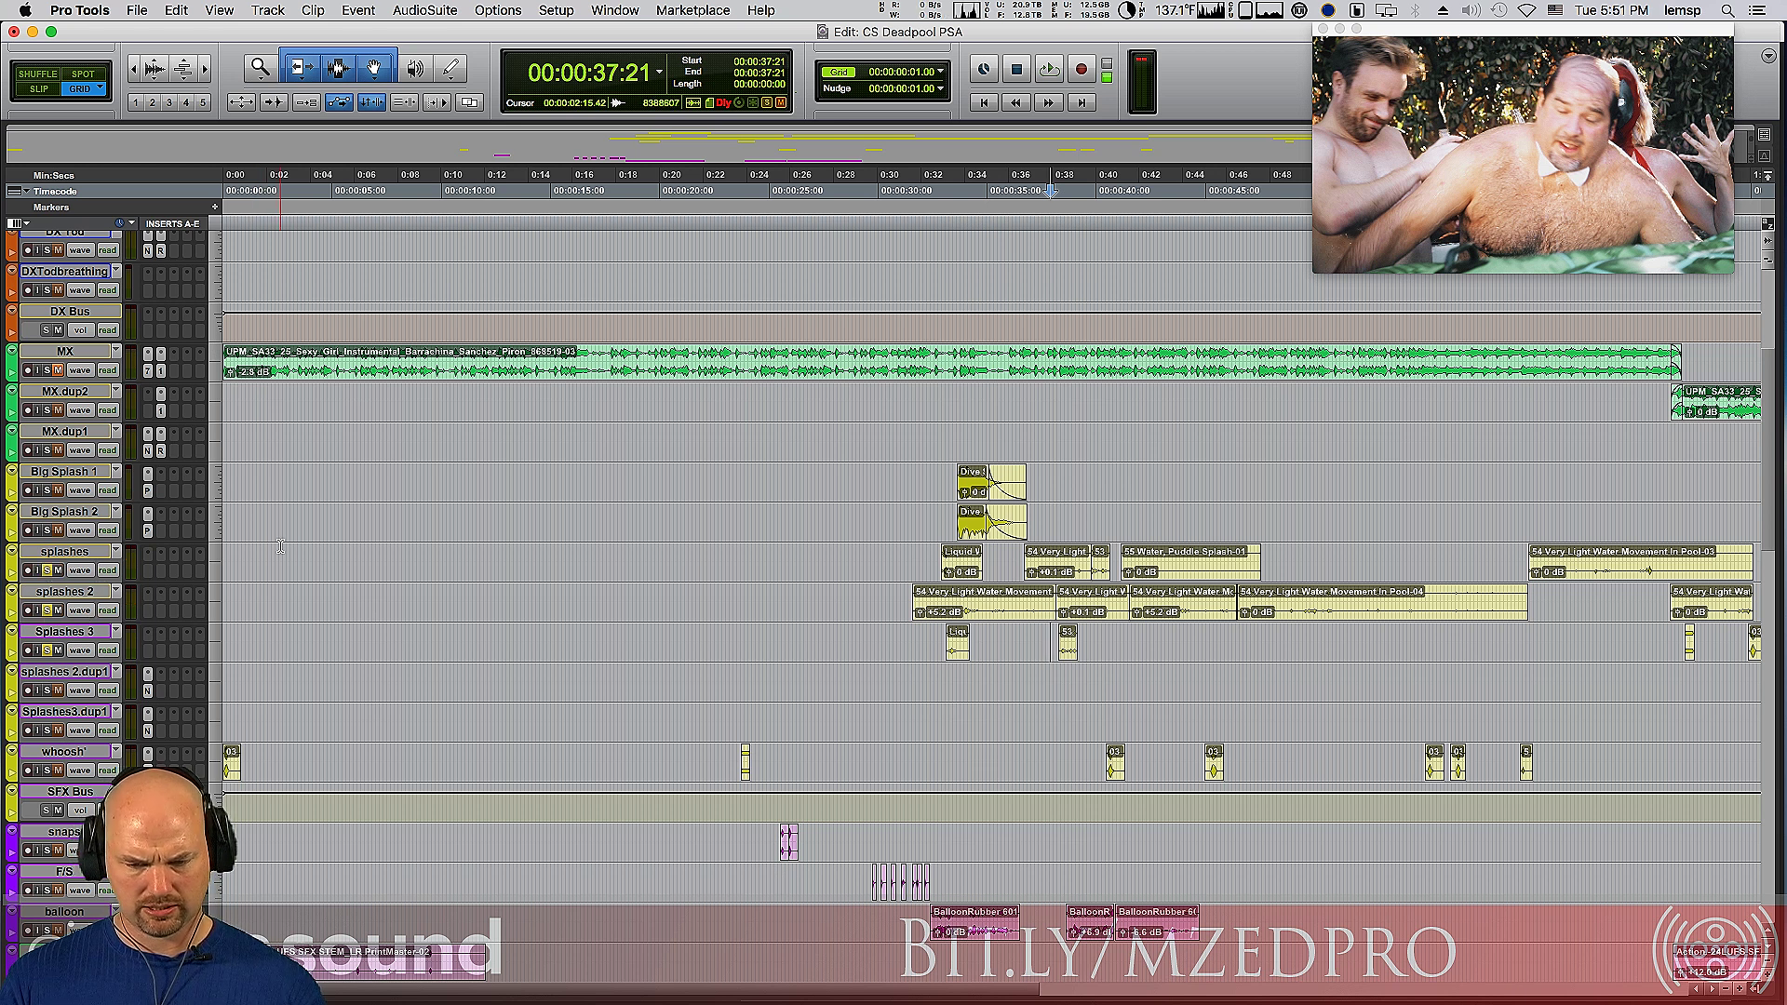
click(915, 567)
key(space)
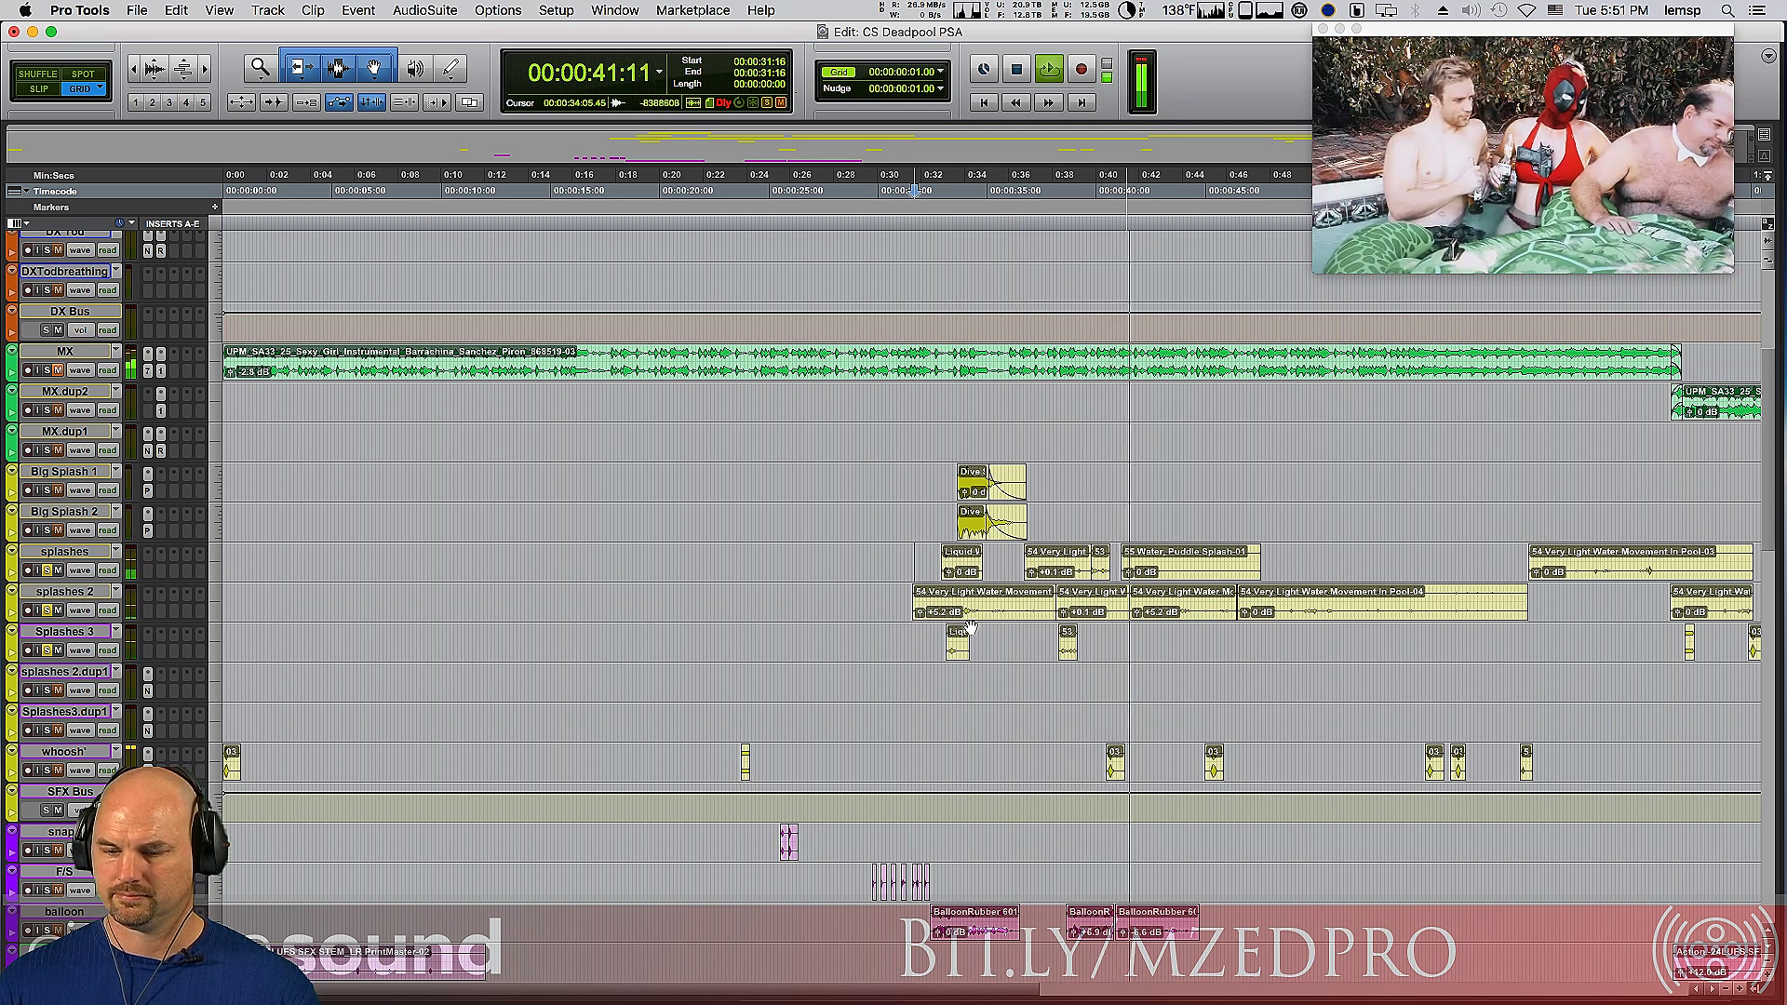
key(space)
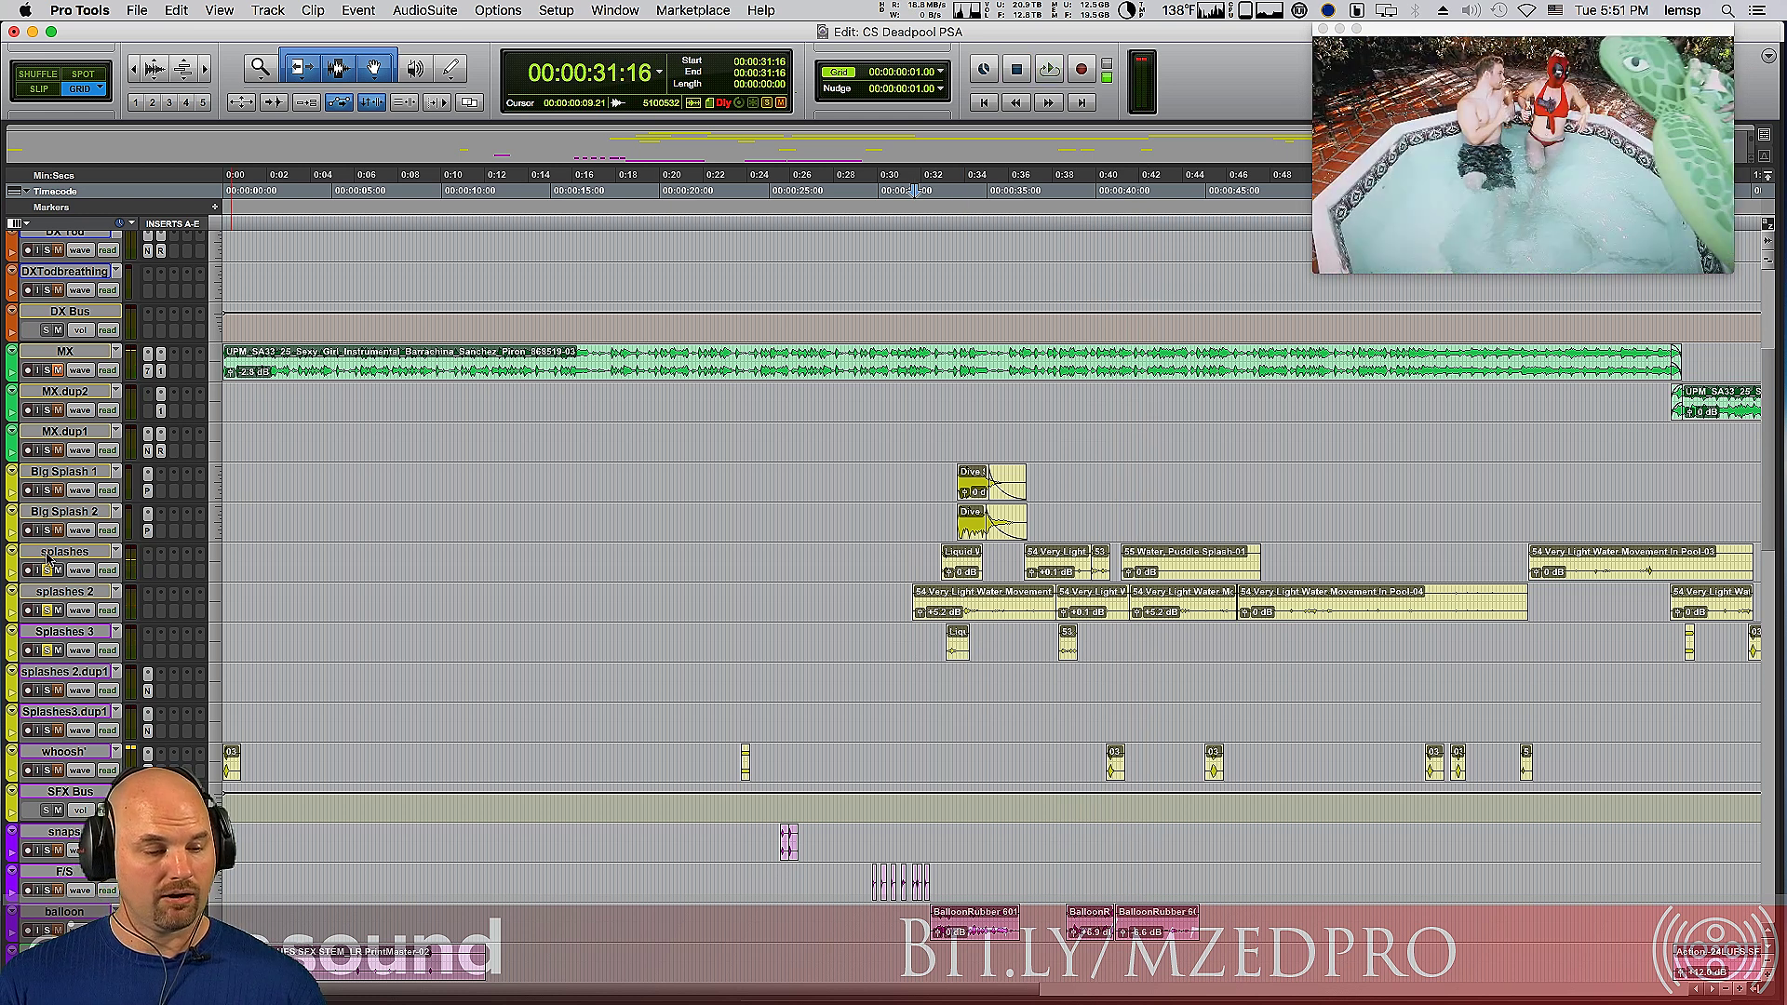
key(space)
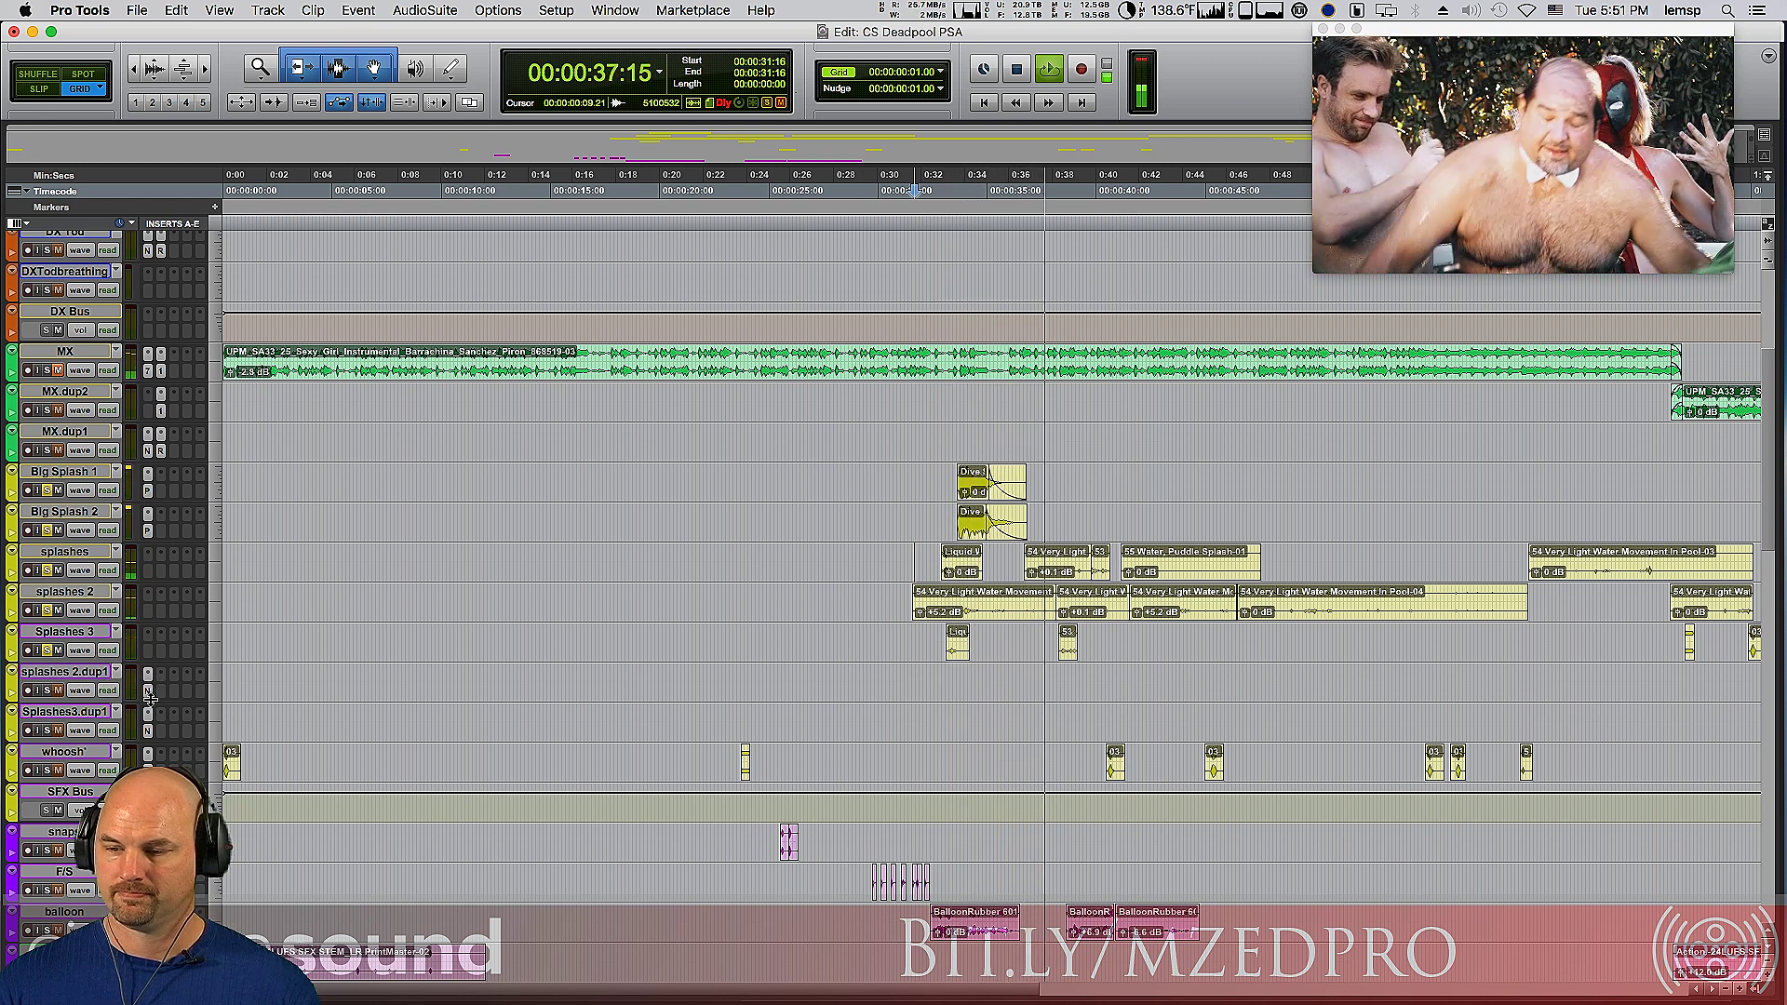
key(space)
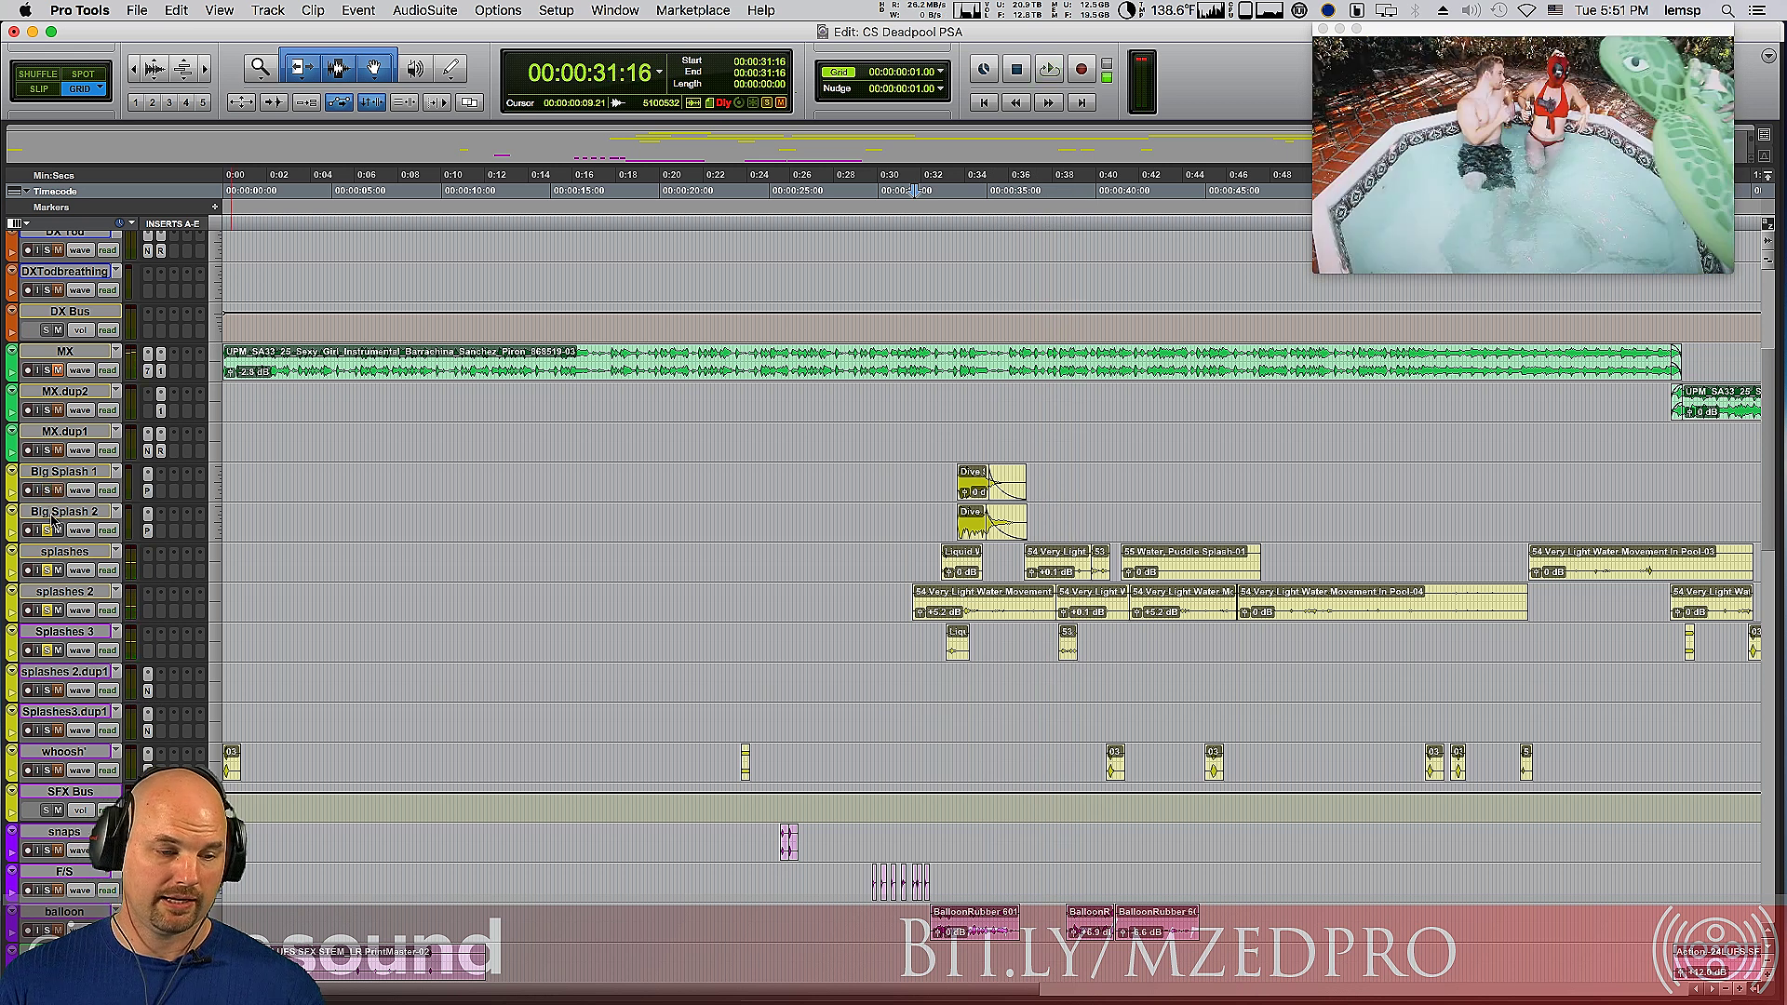
click(48, 649)
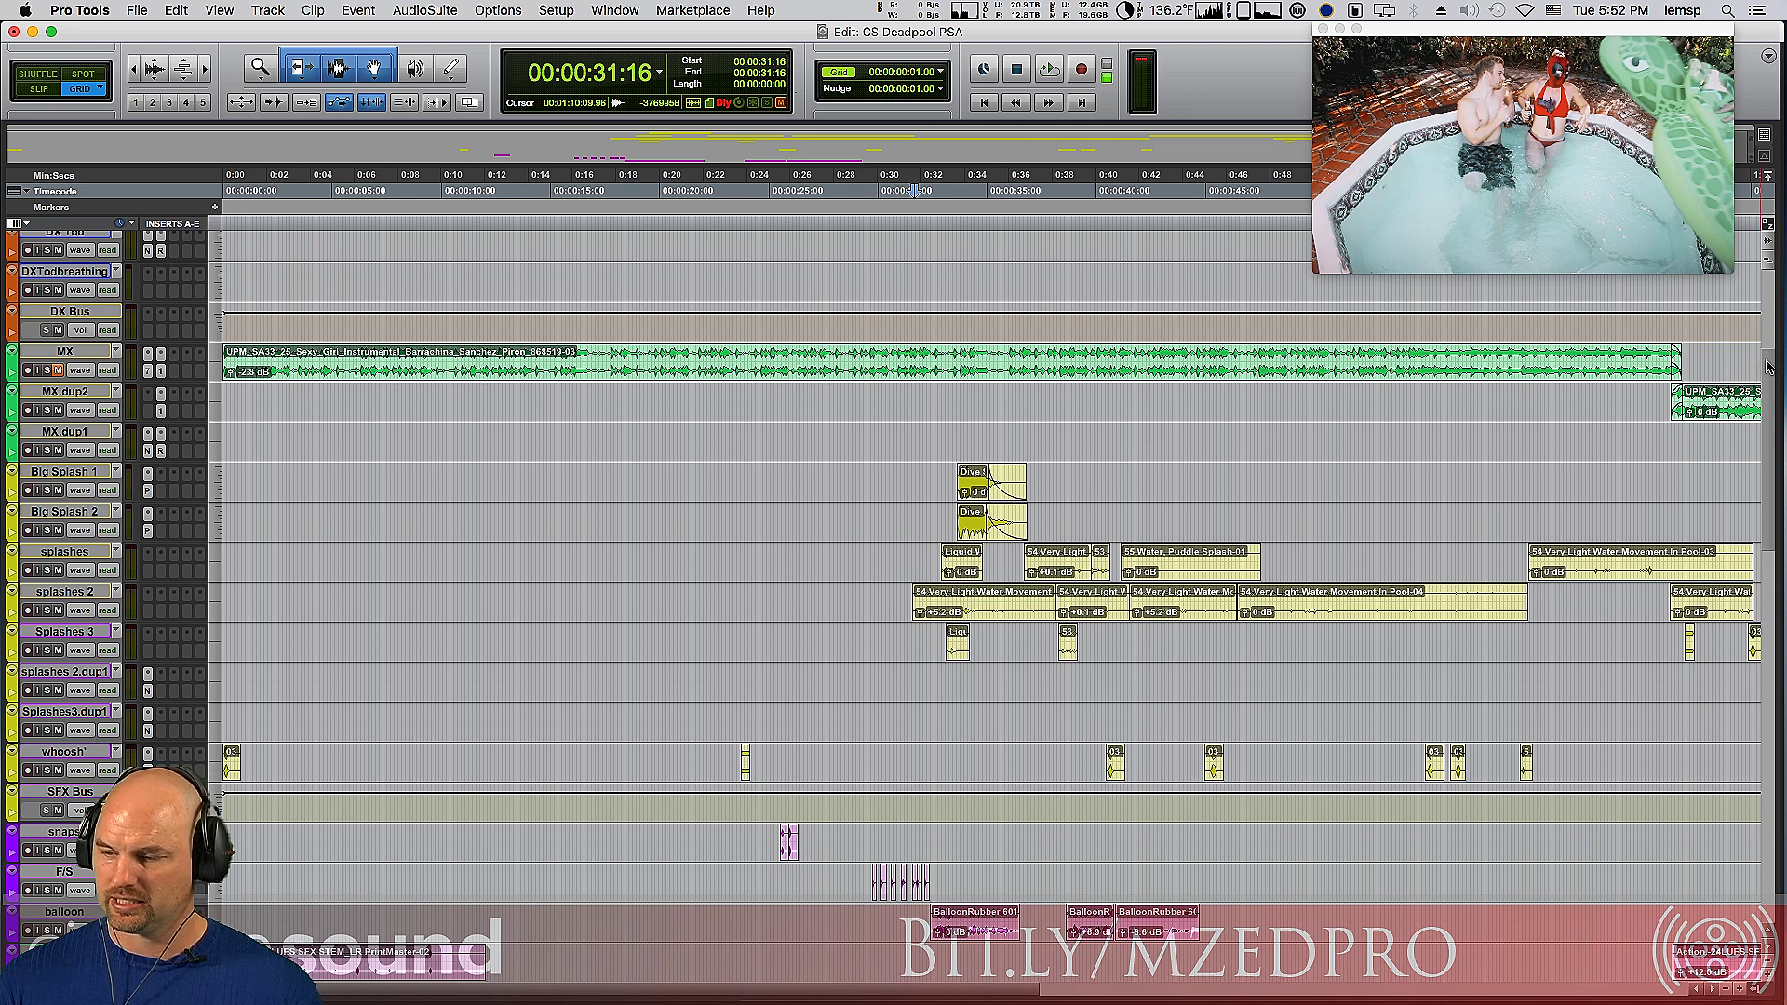
scroll(1767, 367, up, 5)
scroll(1758, 400, down, 10)
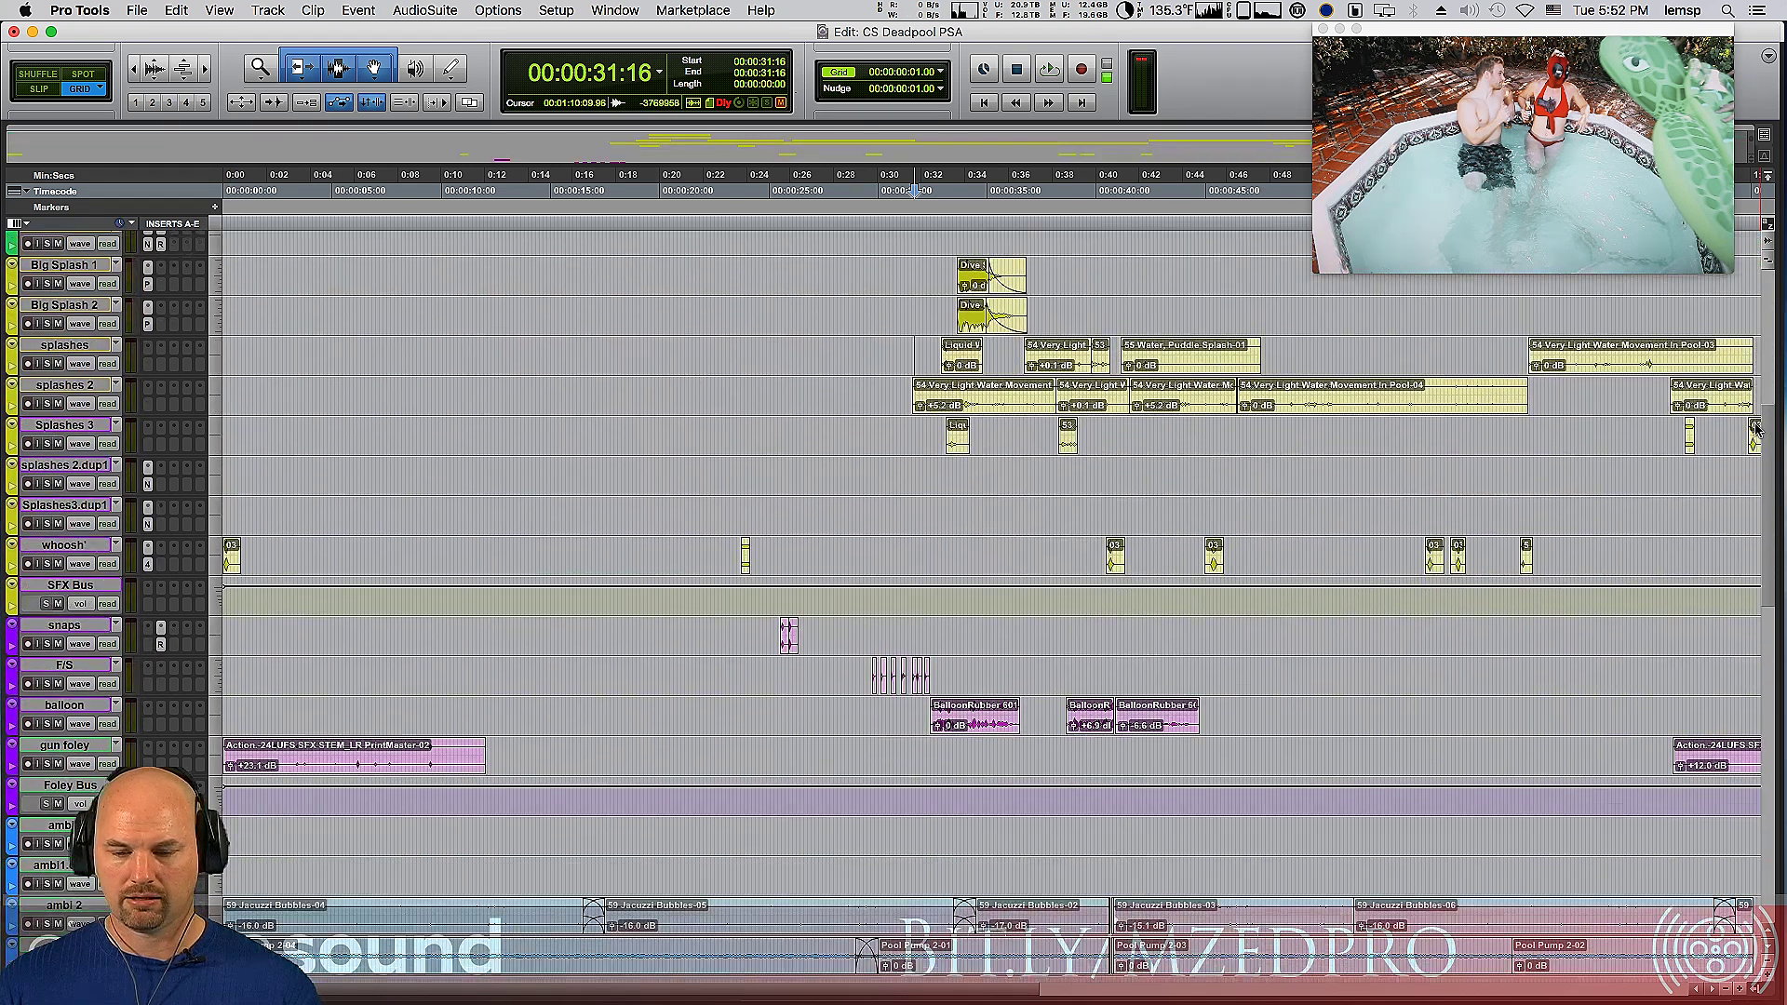
scroll(1756, 437, down, 13)
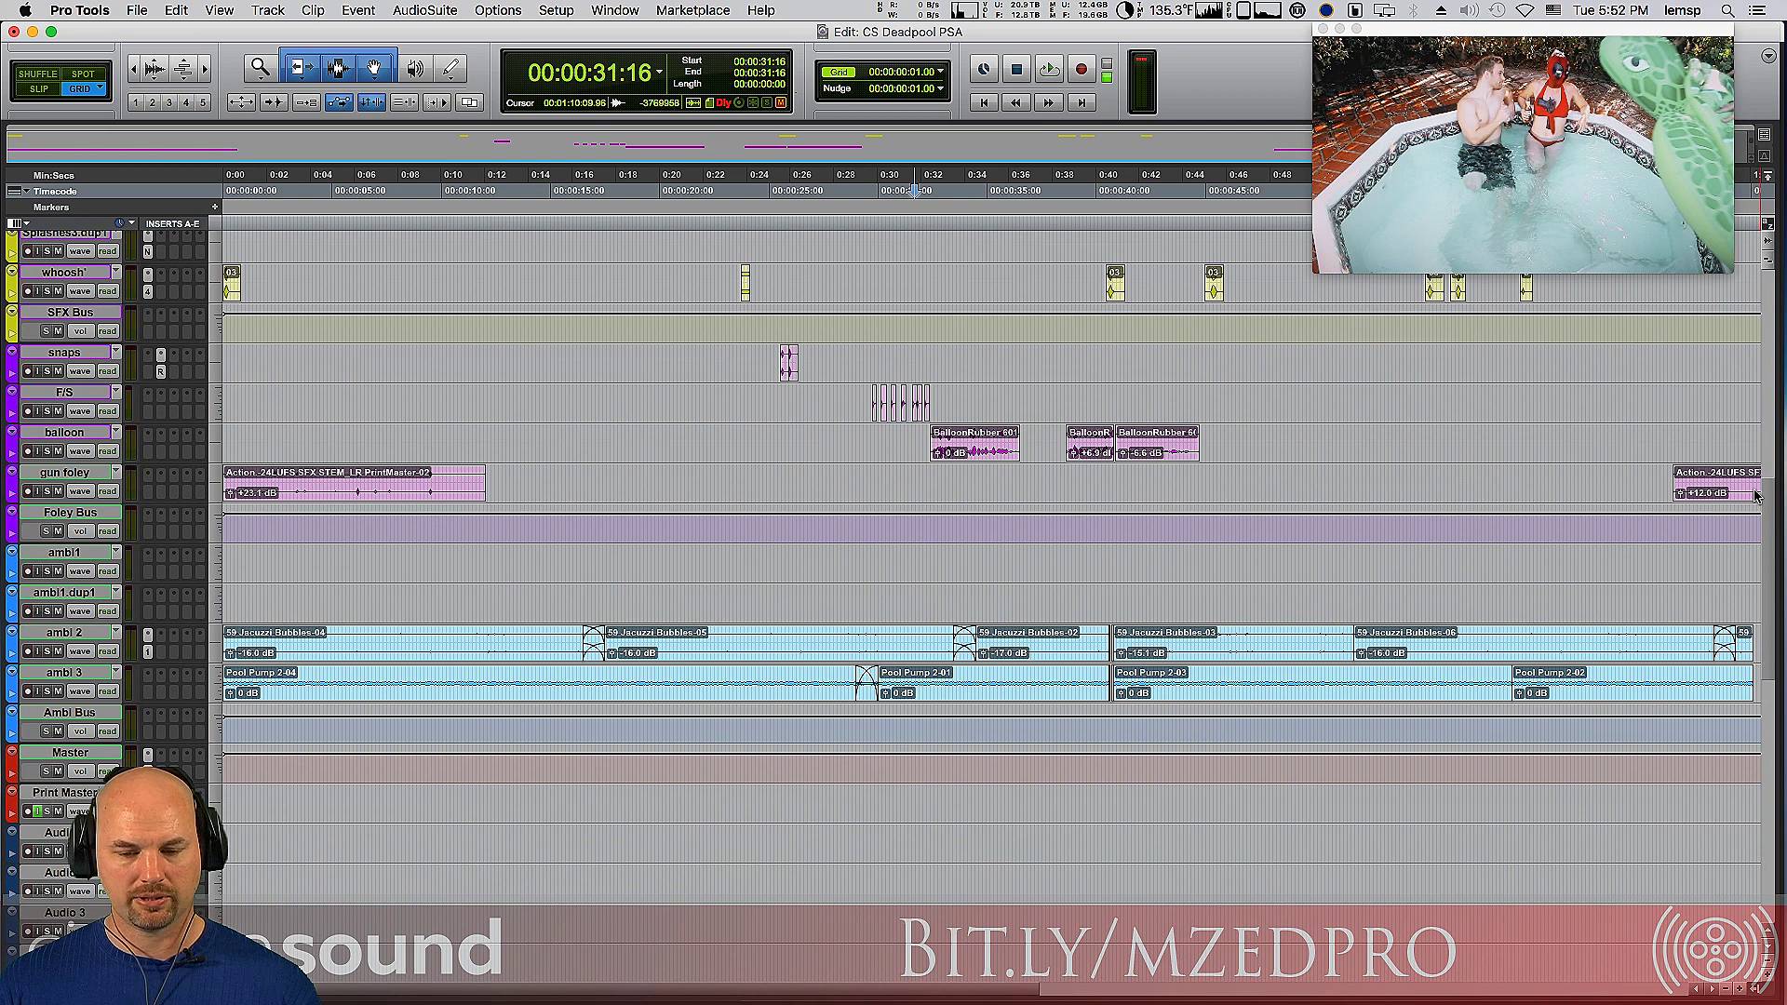
scroll(1756, 495, down, 20)
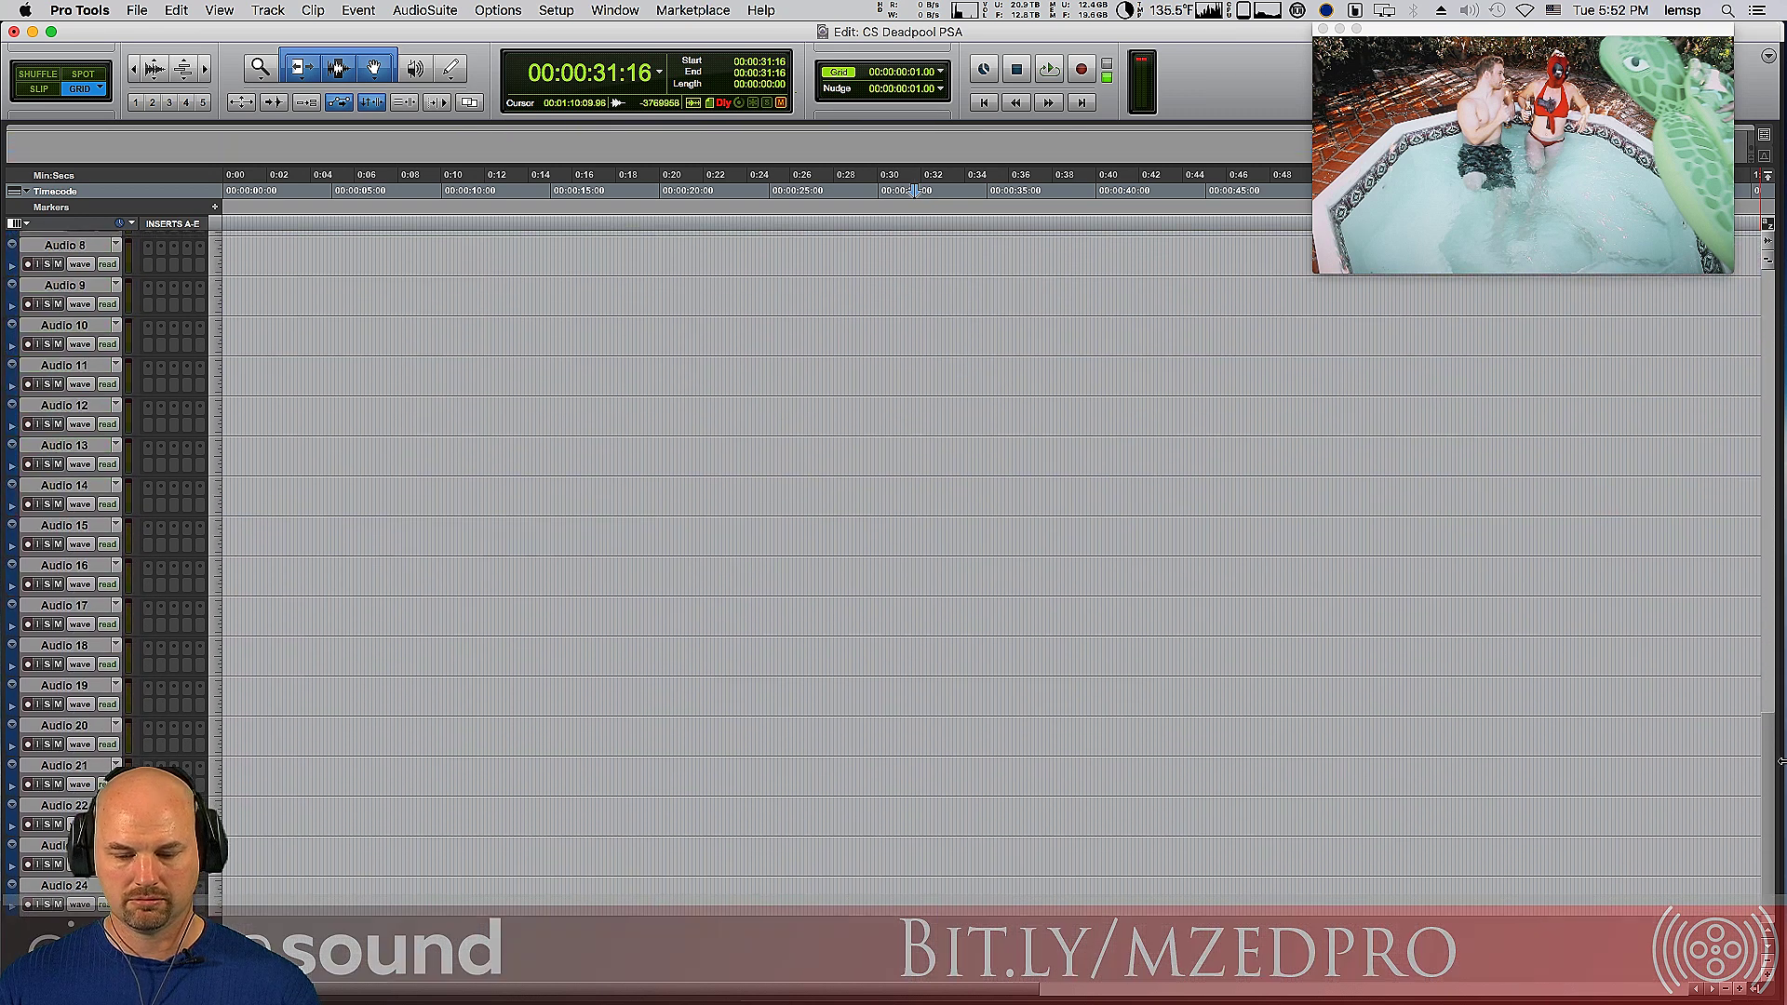
scroll(1774, 559, up, 20)
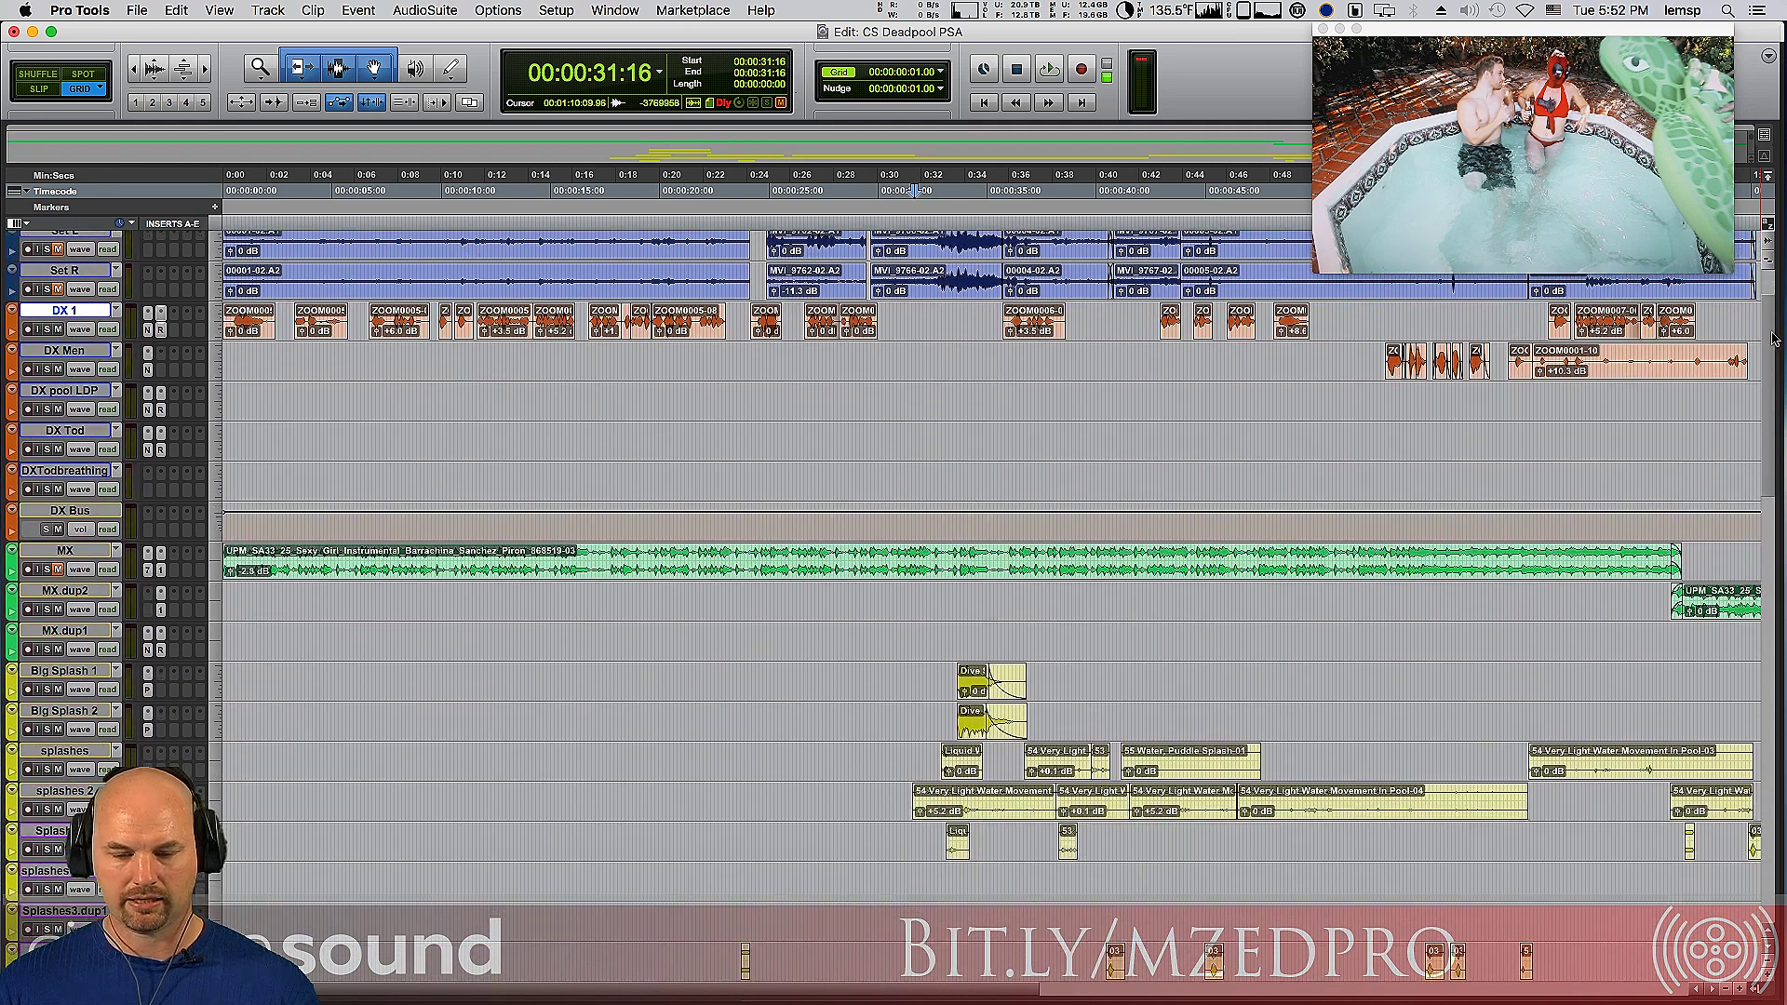
scroll(1774, 340, down, 5)
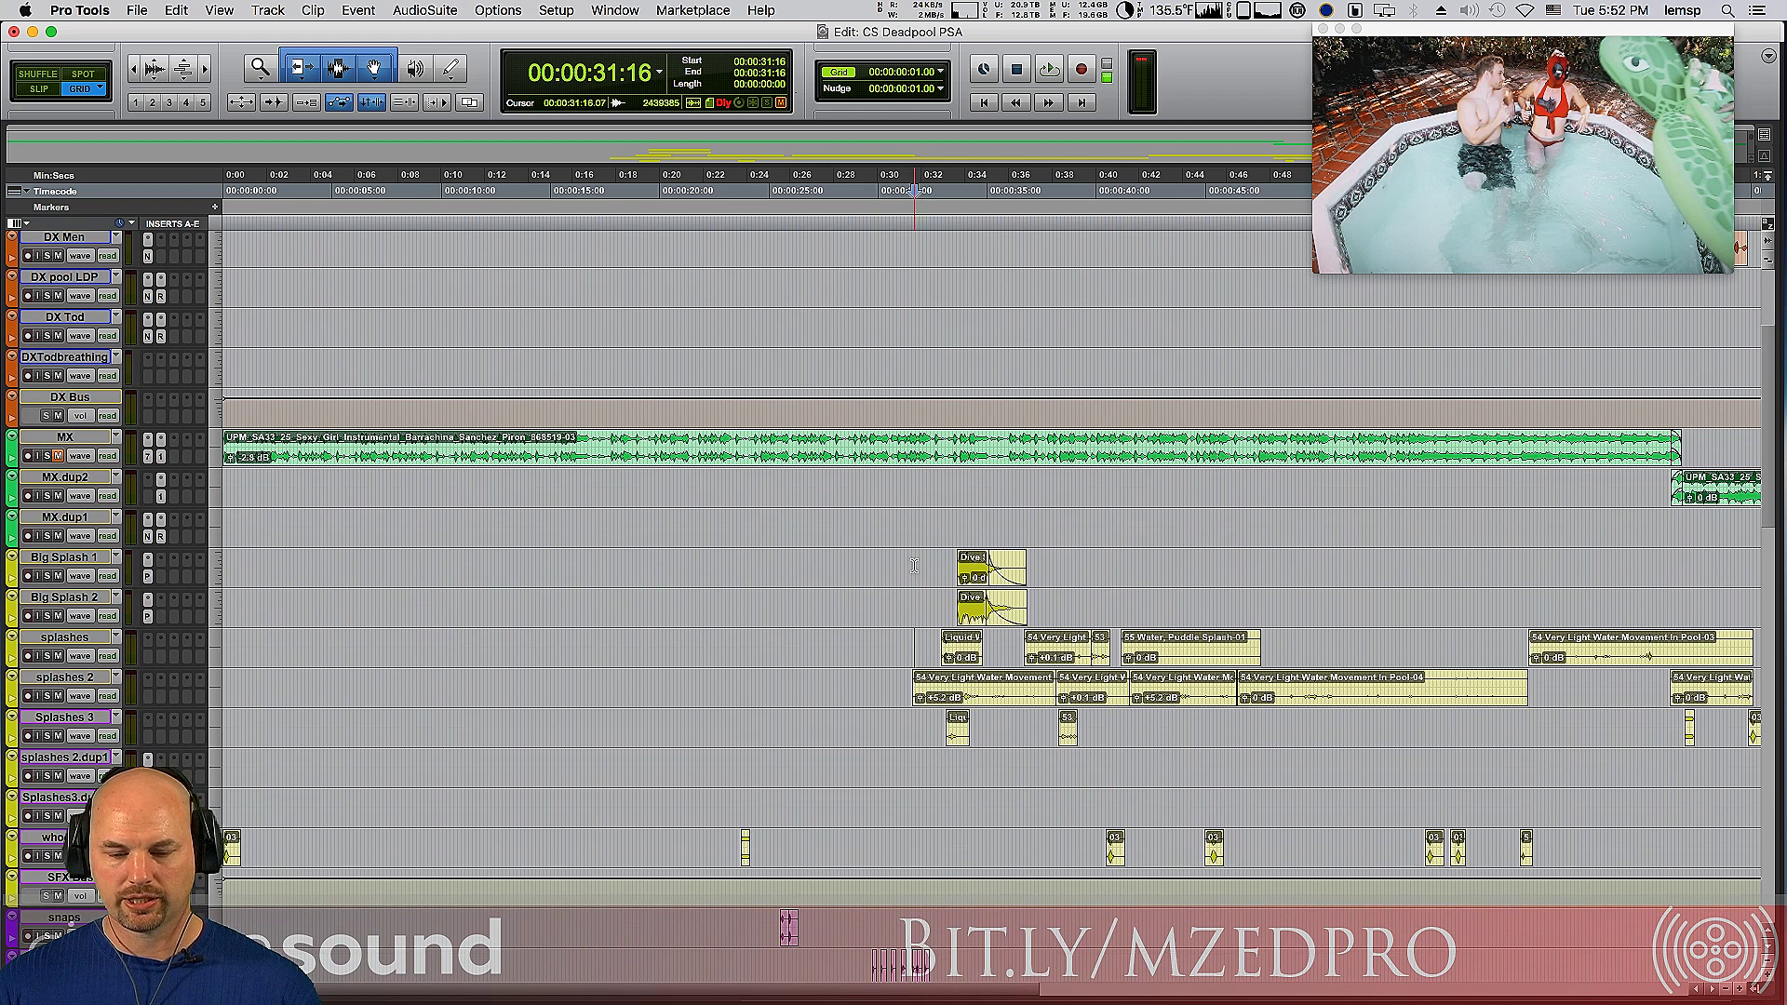
key(KP_Subtract)
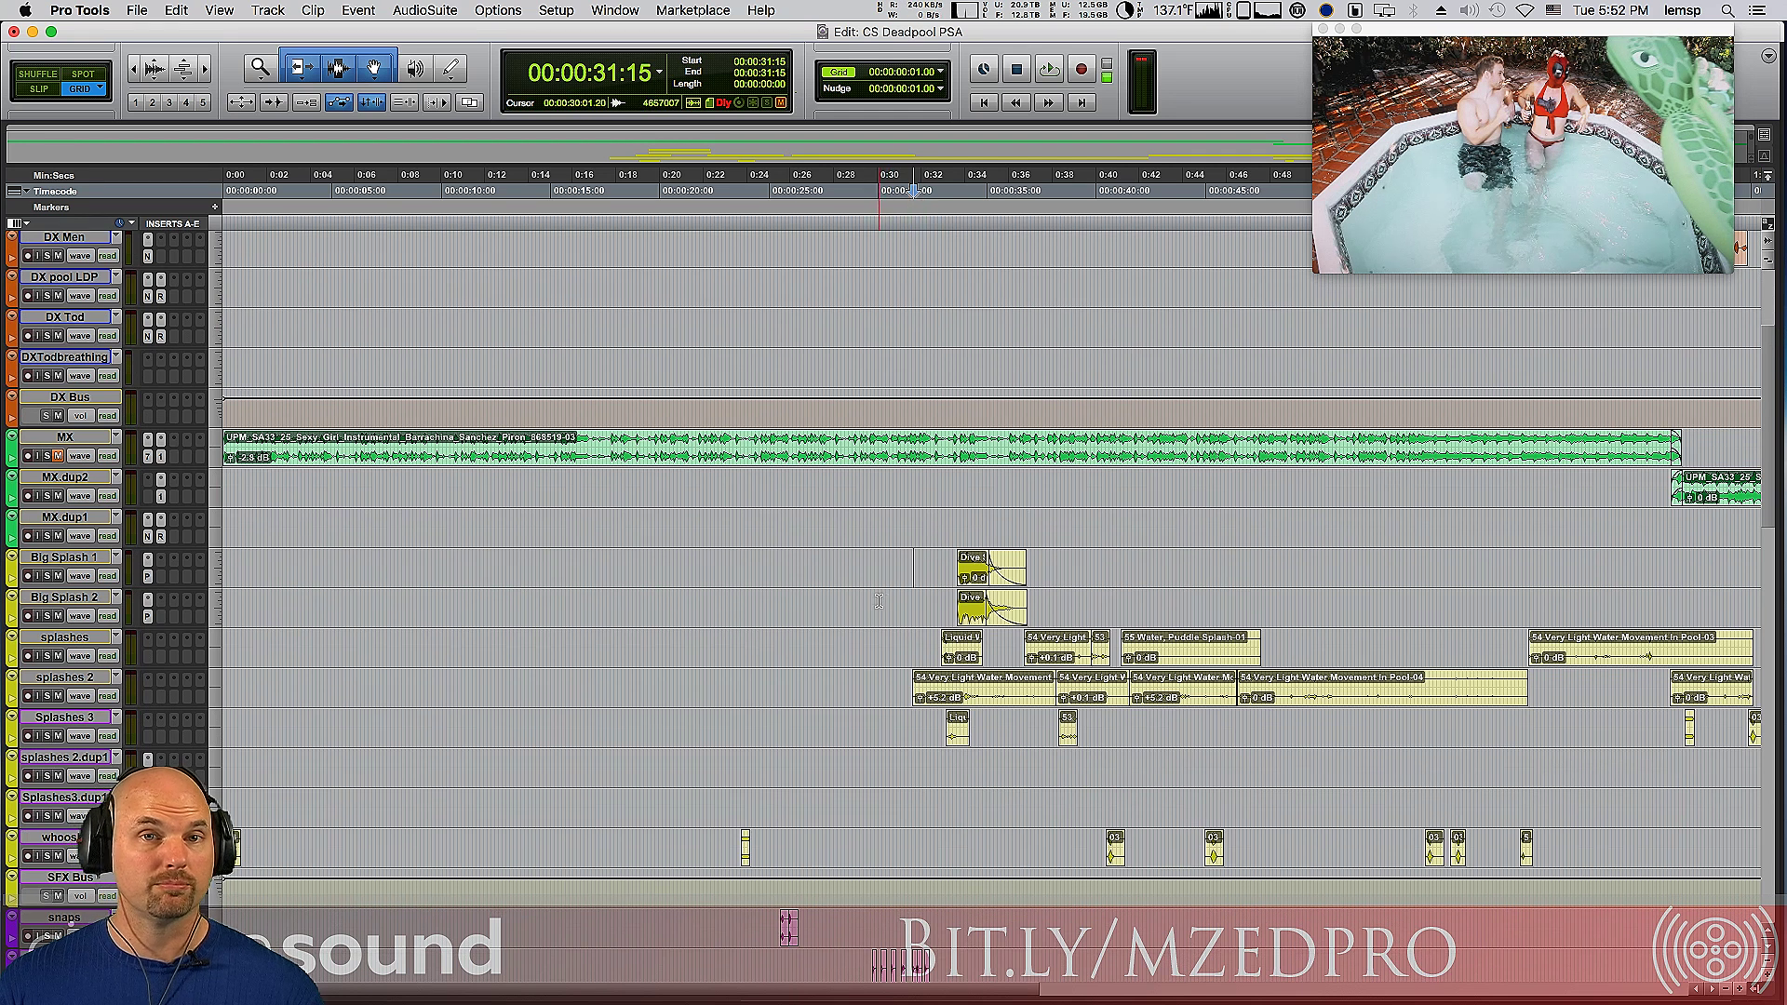
key(space)
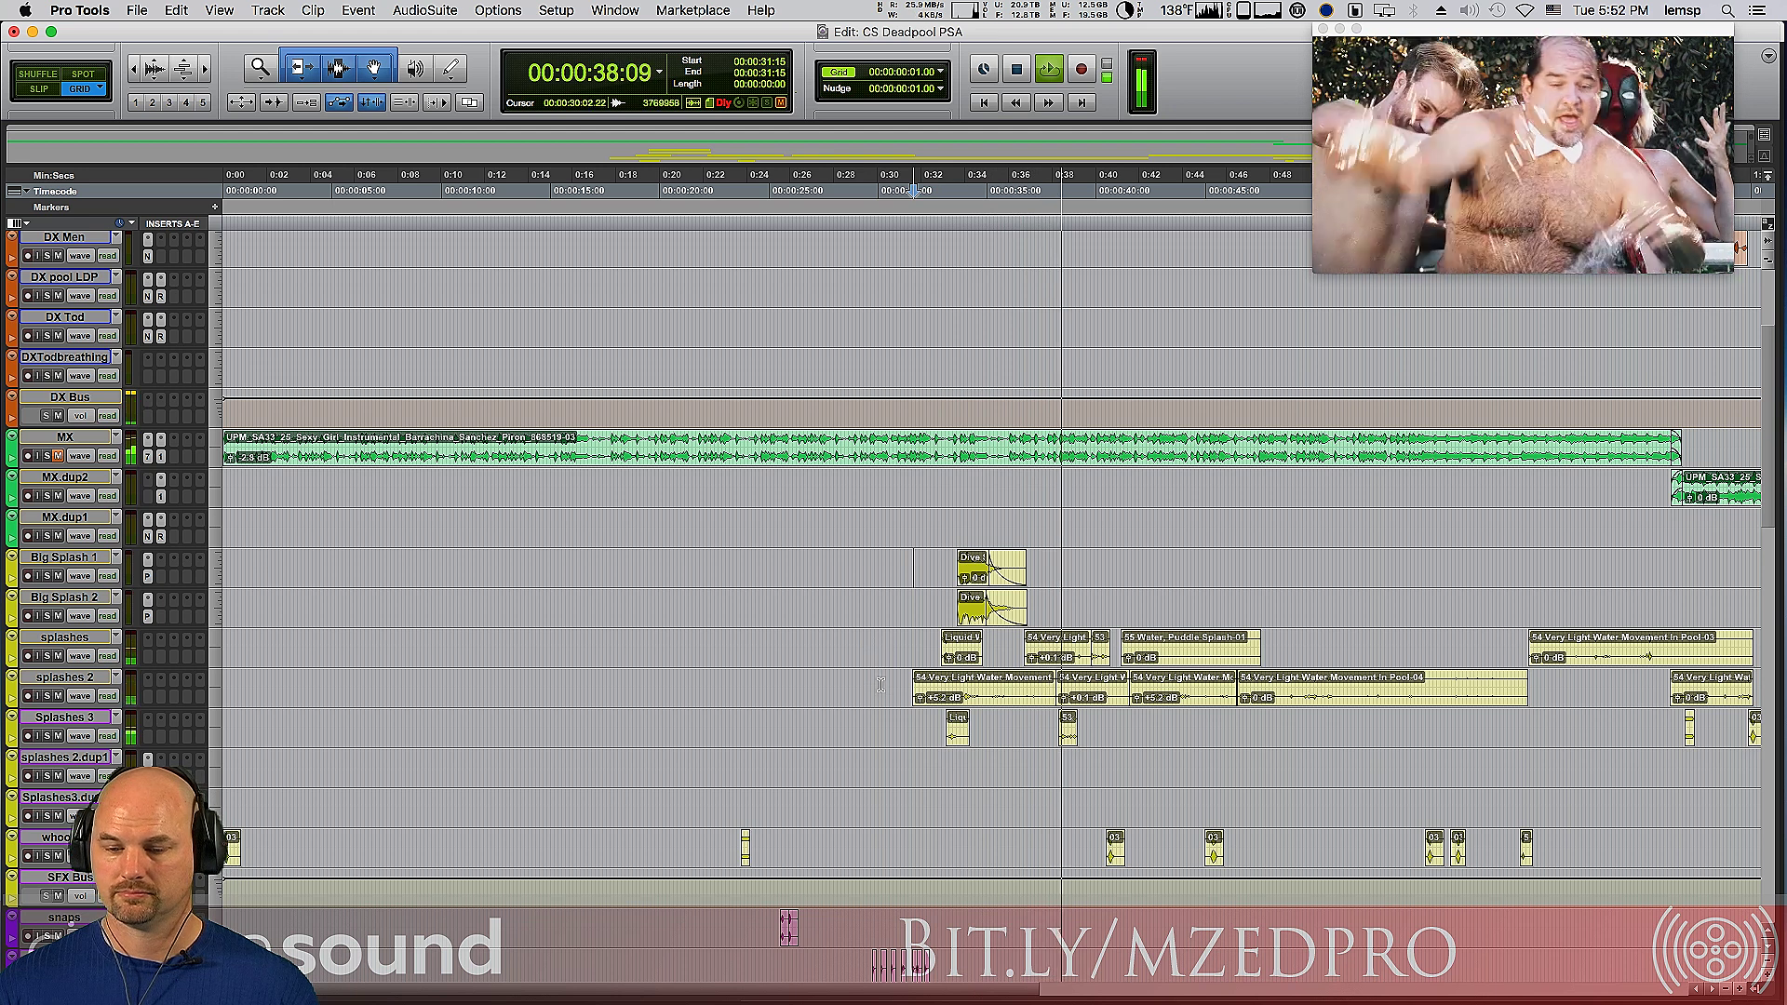
key(space)
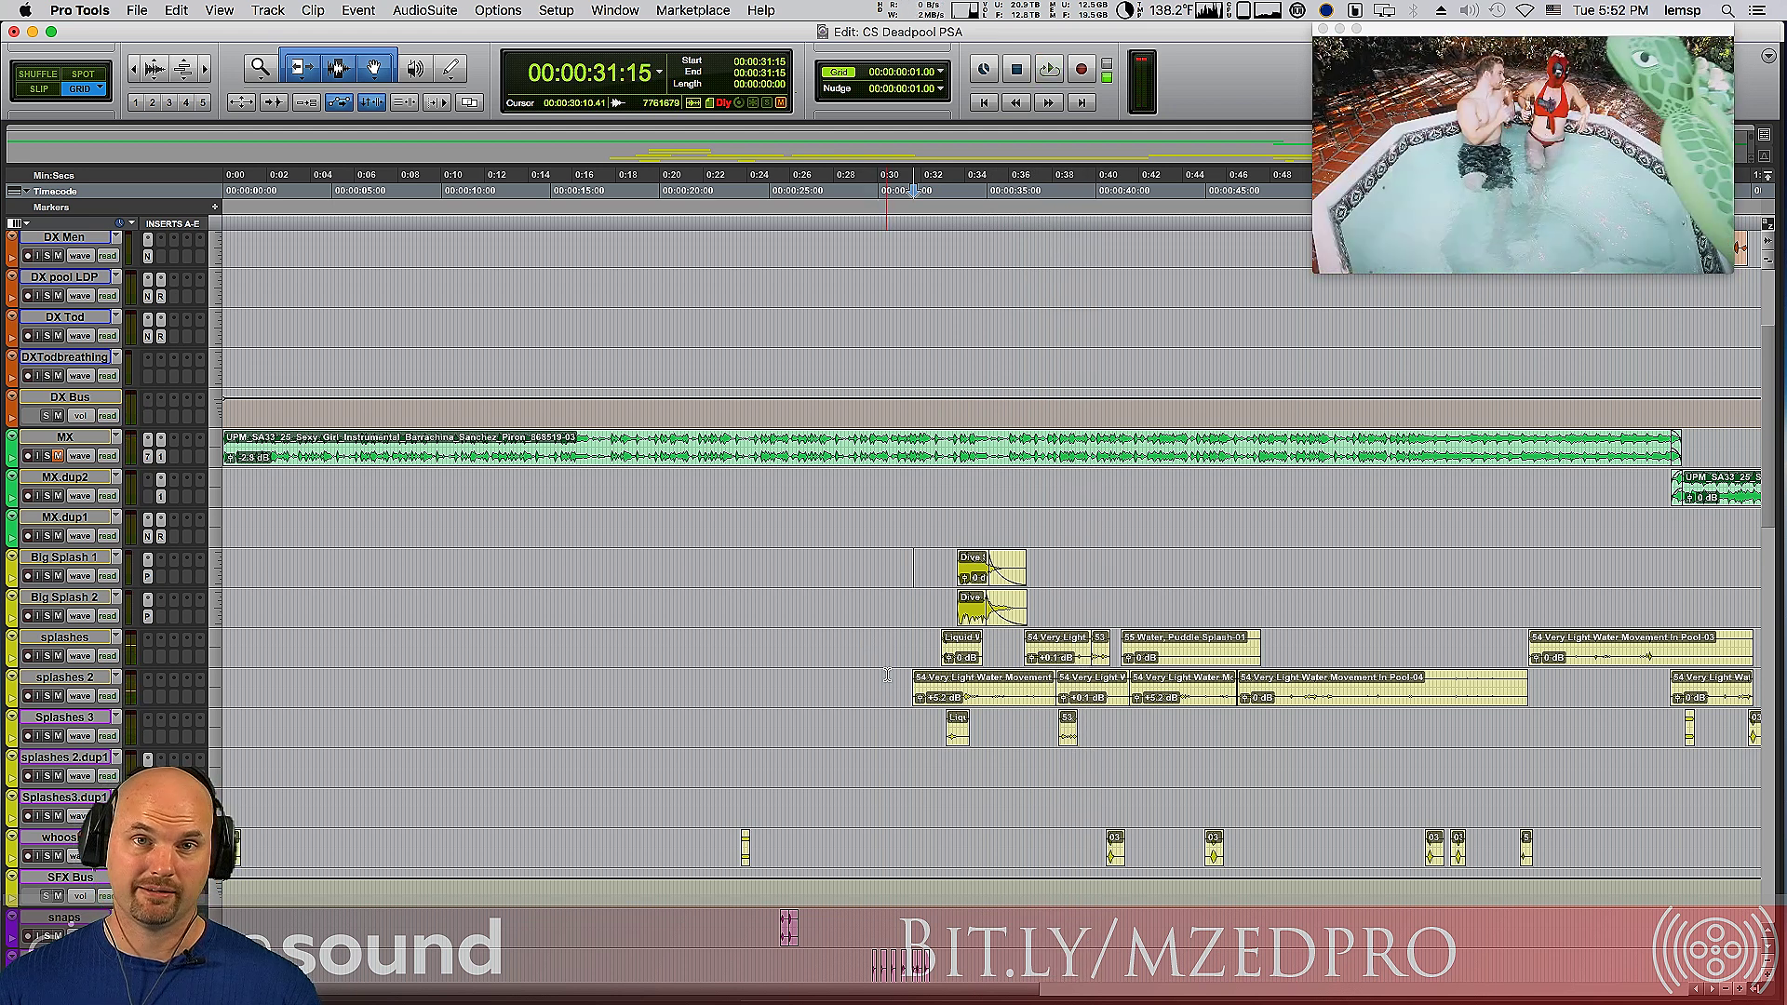
key(space)
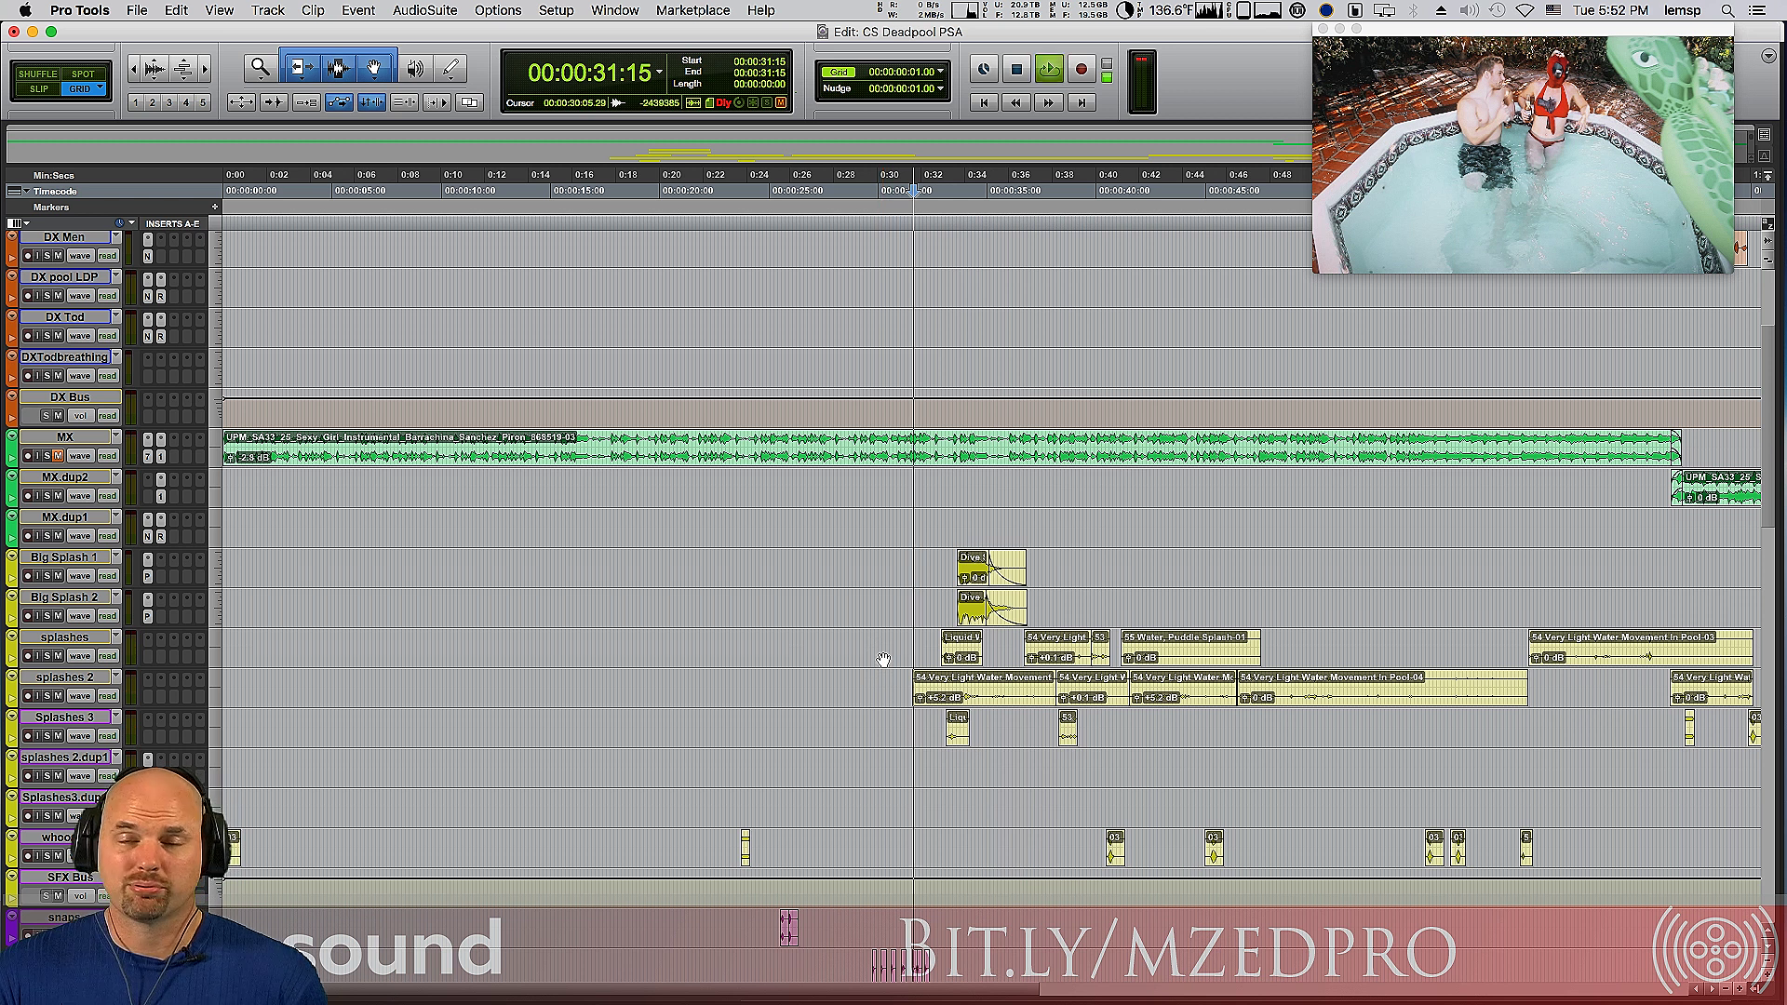
key(space)
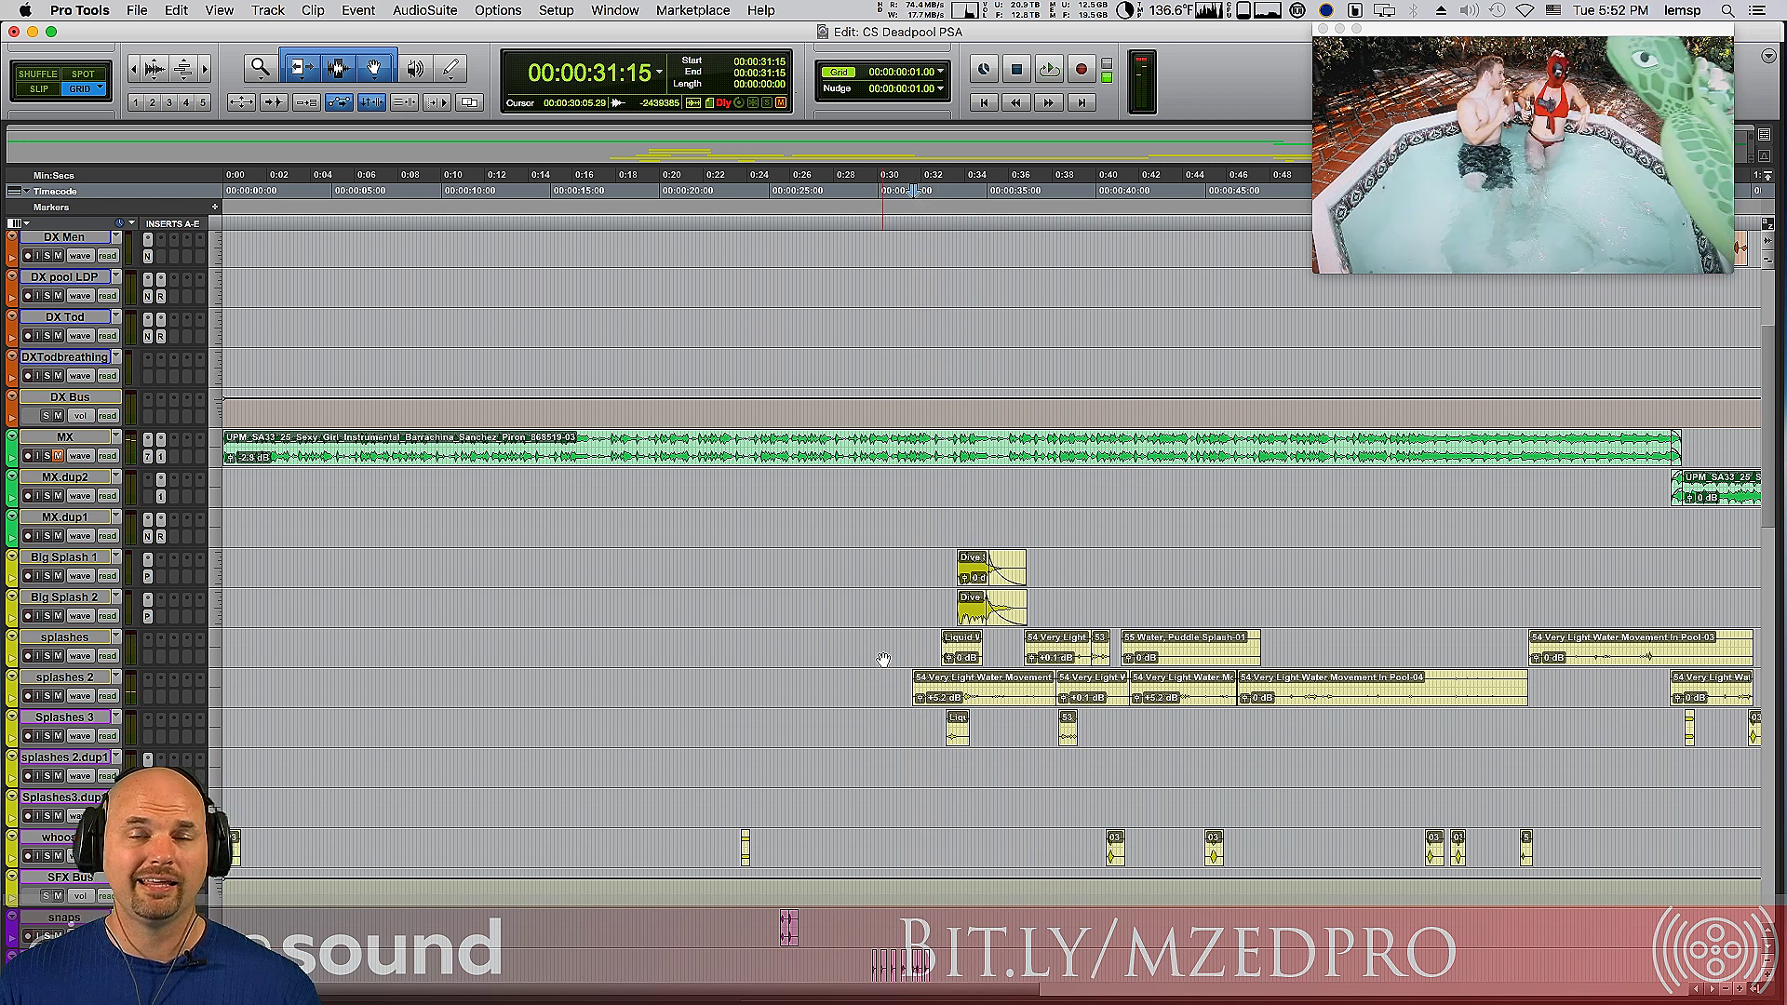